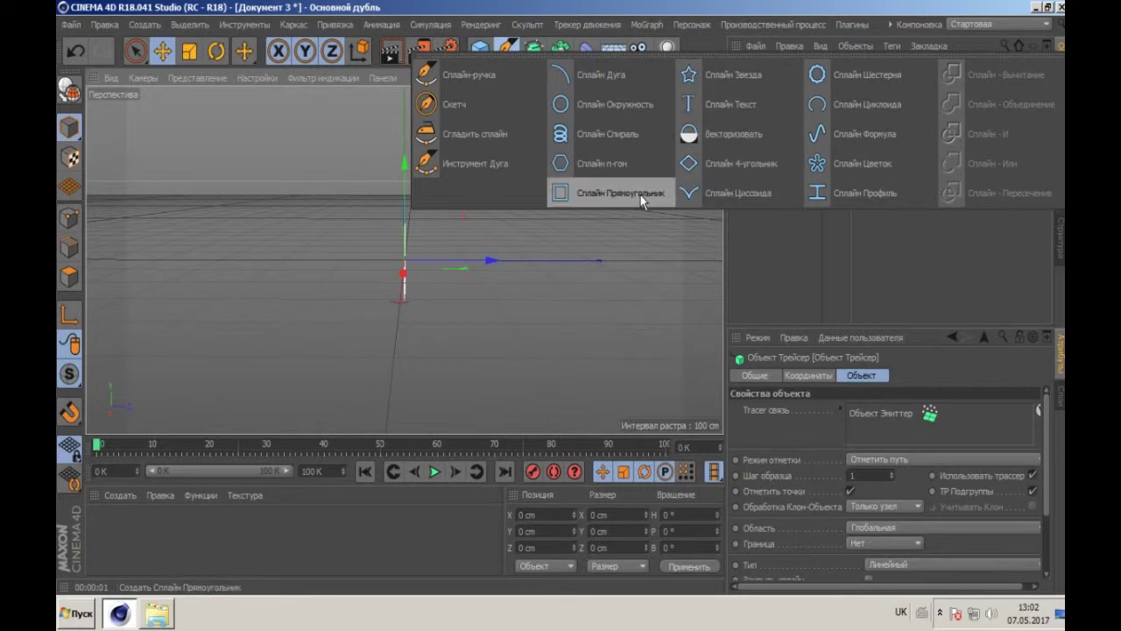
Step: Create a four-sided spline (Сплайн 4-угольник) and play the animation to generate the tracer's particle trails
{"action": "left_click", "coordinate": [711, 164]}
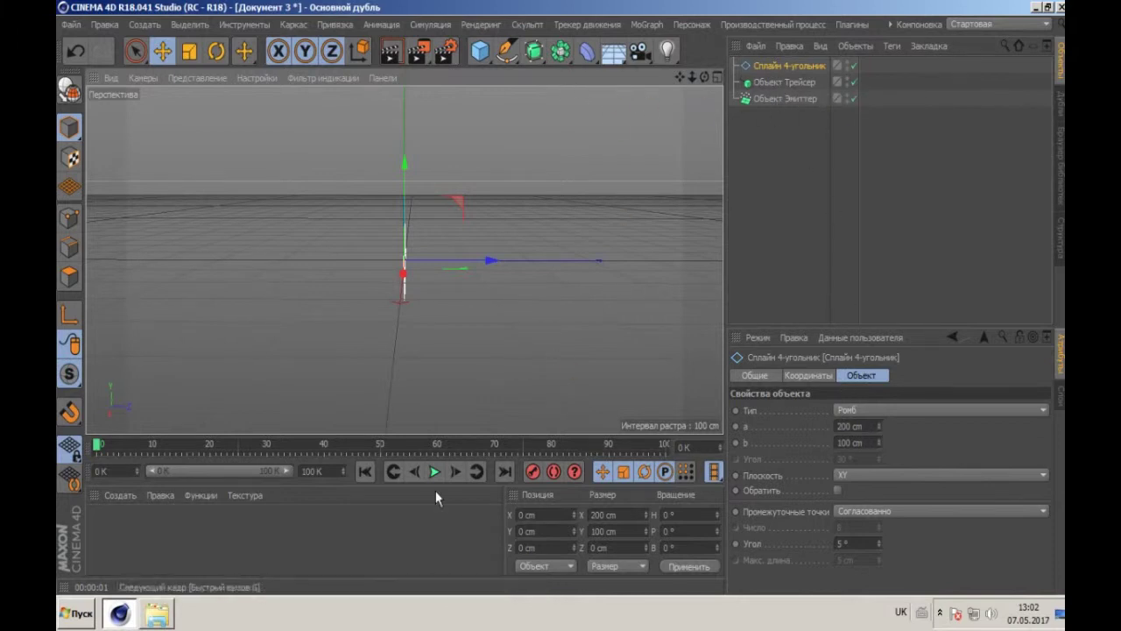
{"action": "left_click", "coordinate": [775, 82]}
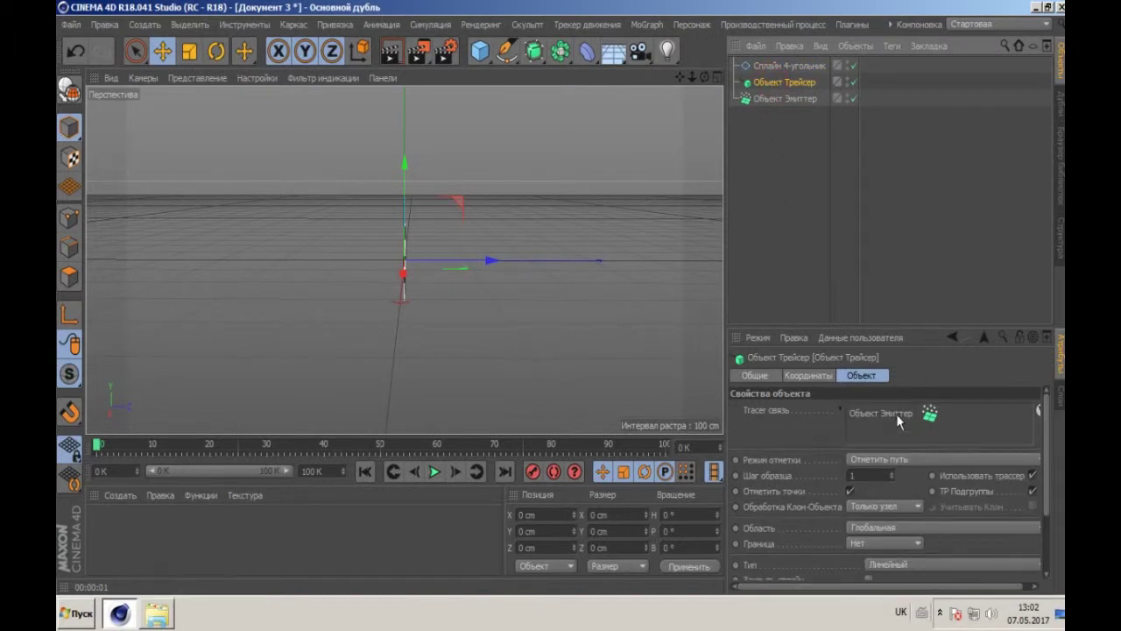
{"action": "left_click", "coordinate": [433, 472]}
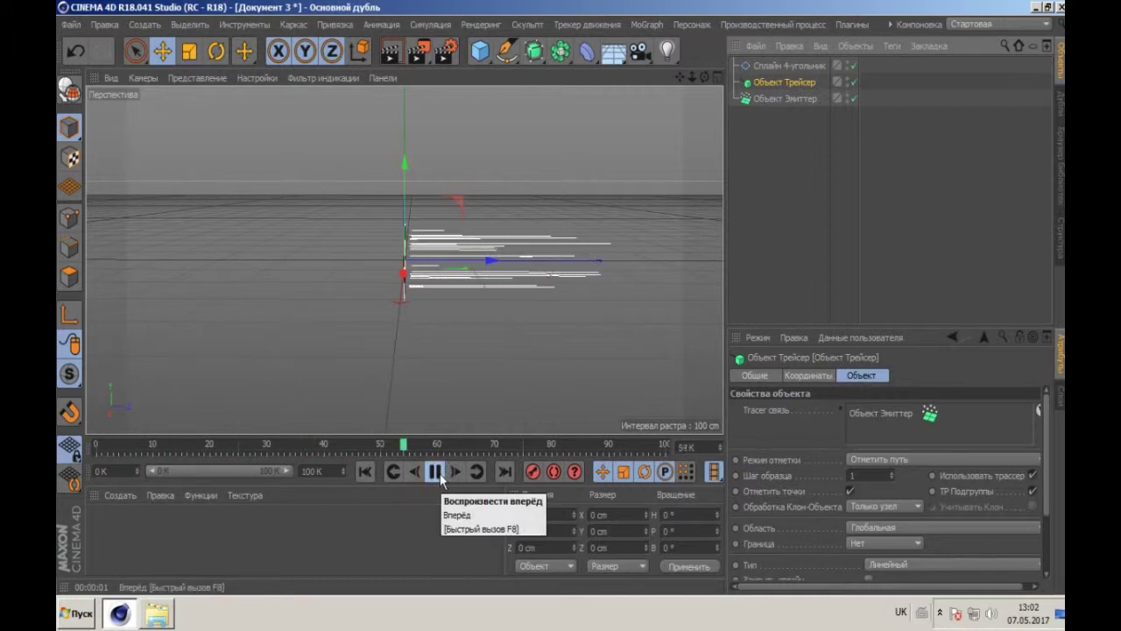
{"action": "left_click", "coordinate": [436, 472]}
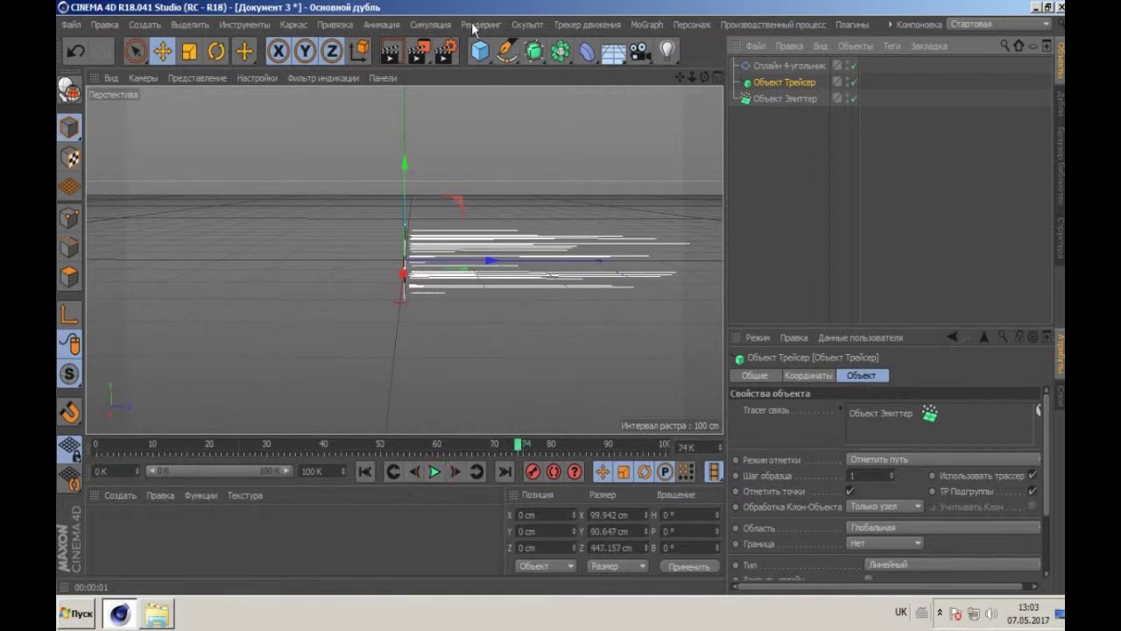
Step: Create a Sweep object and nest the four-sided spline and the tracer object under it
{"action": "left_click", "coordinate": [534, 51]}
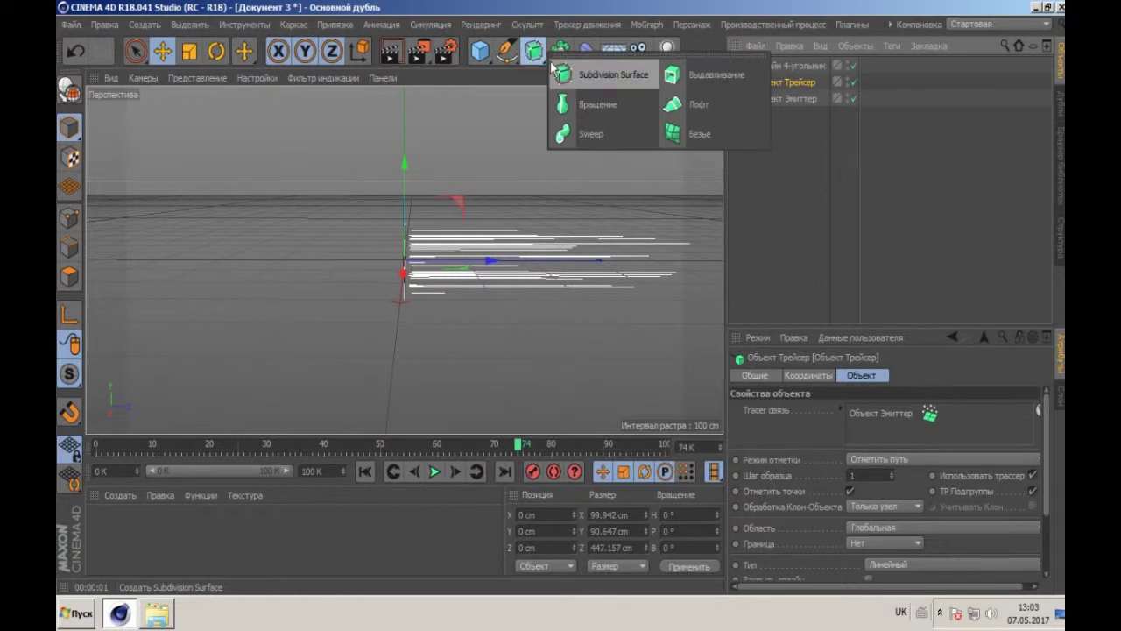
{"action": "left_click", "coordinate": [582, 133]}
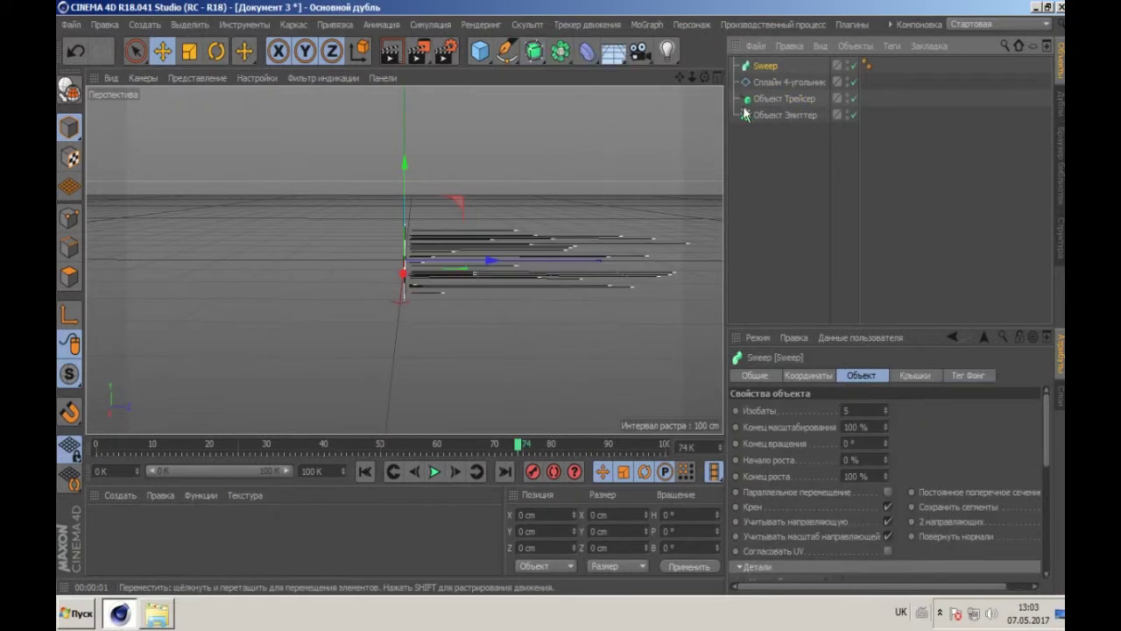
{"action": "left_click_drag", "start_coordinate": [761, 73], "coordinate": [765, 68]}
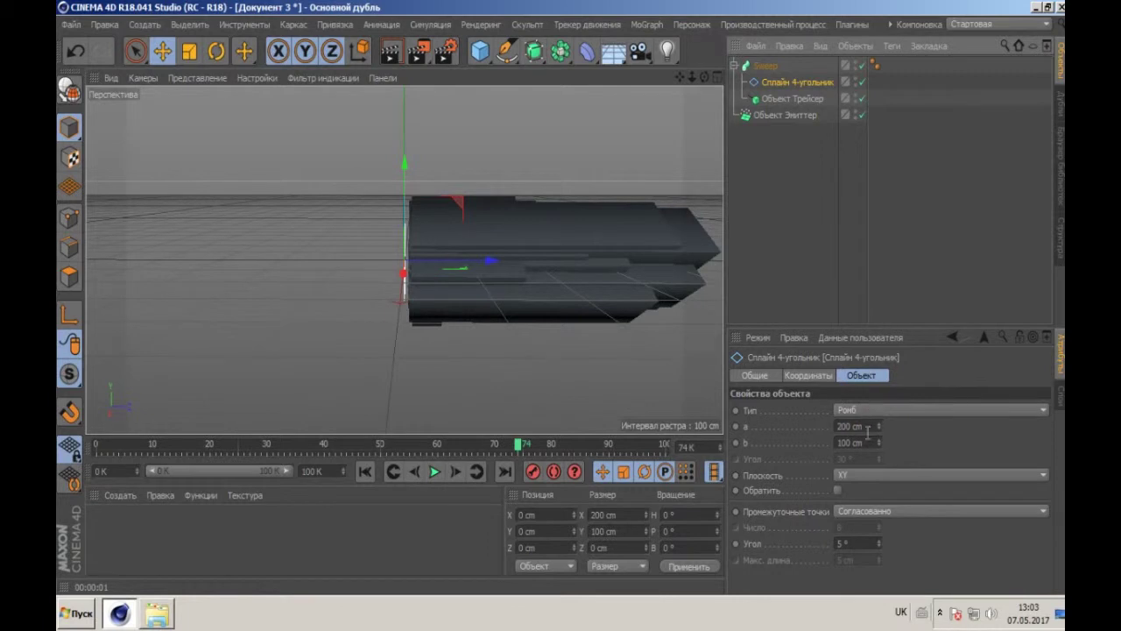
Step: Set the four-sided spline's dimensions to 20 cm for a and 10 cm for b
{"action": "mouse_move", "coordinate": [878, 425]}
{"action": "left_mouse_down"}
{"action": "mouse_move", "coordinate": [877, 457]}
{"action": "mouse_move", "coordinate": [881, 431]}
{"action": "left_mouse_up"}
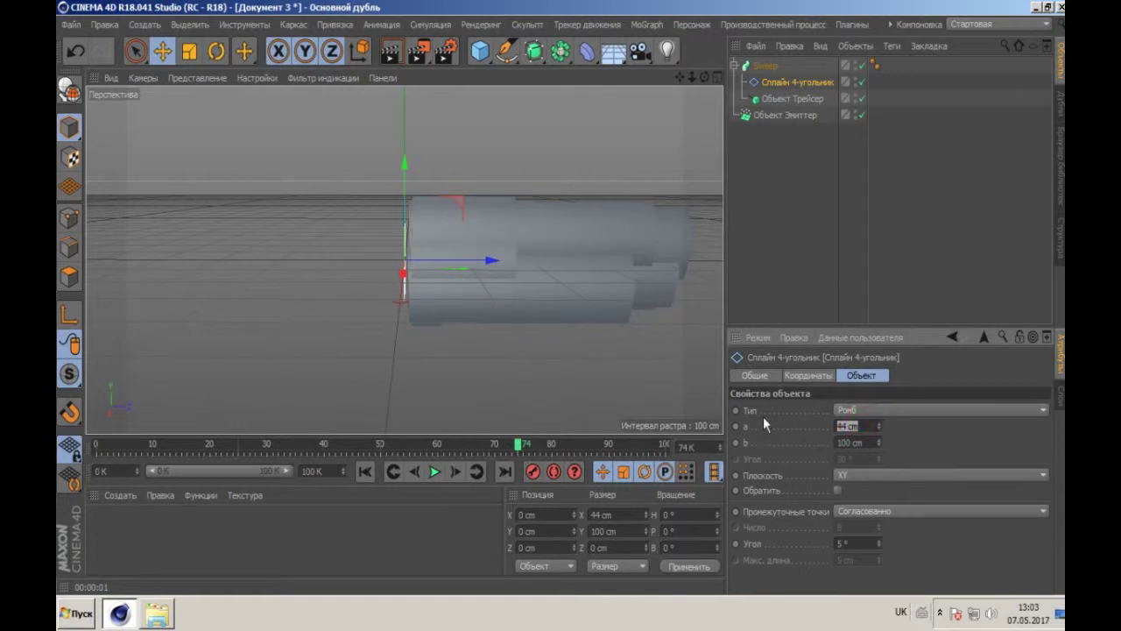
{"action": "type", "text": "20"}
{"action": "type", "text": "10"}
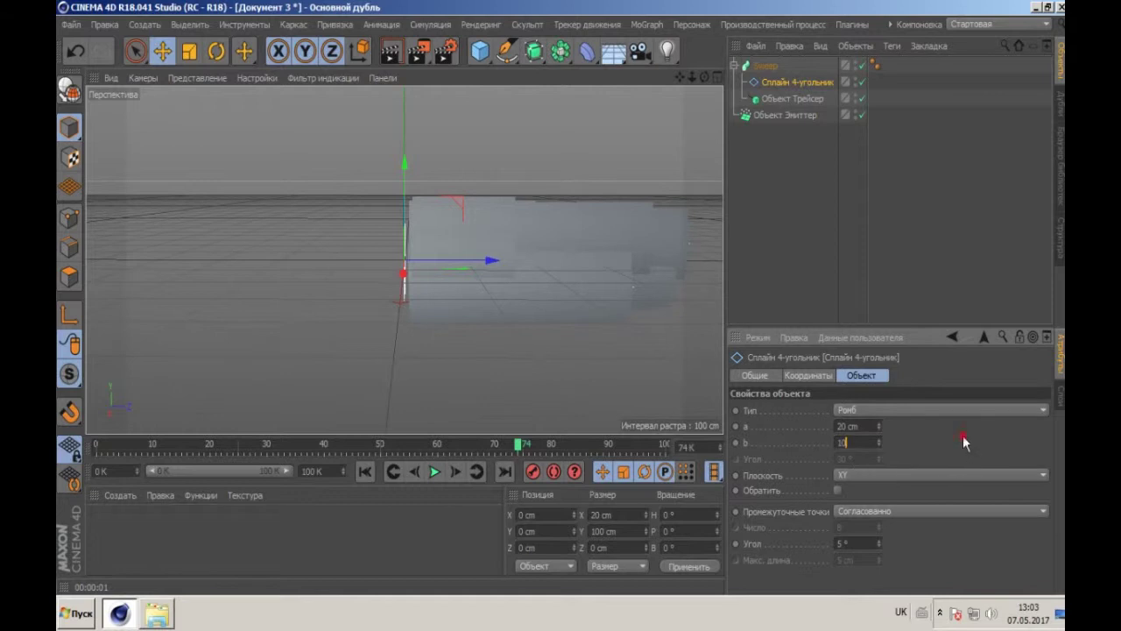
{"action": "key", "text": "Return"}
{"action": "left_click_drag", "start_coordinate": [692, 78], "coordinate": [549, 88]}
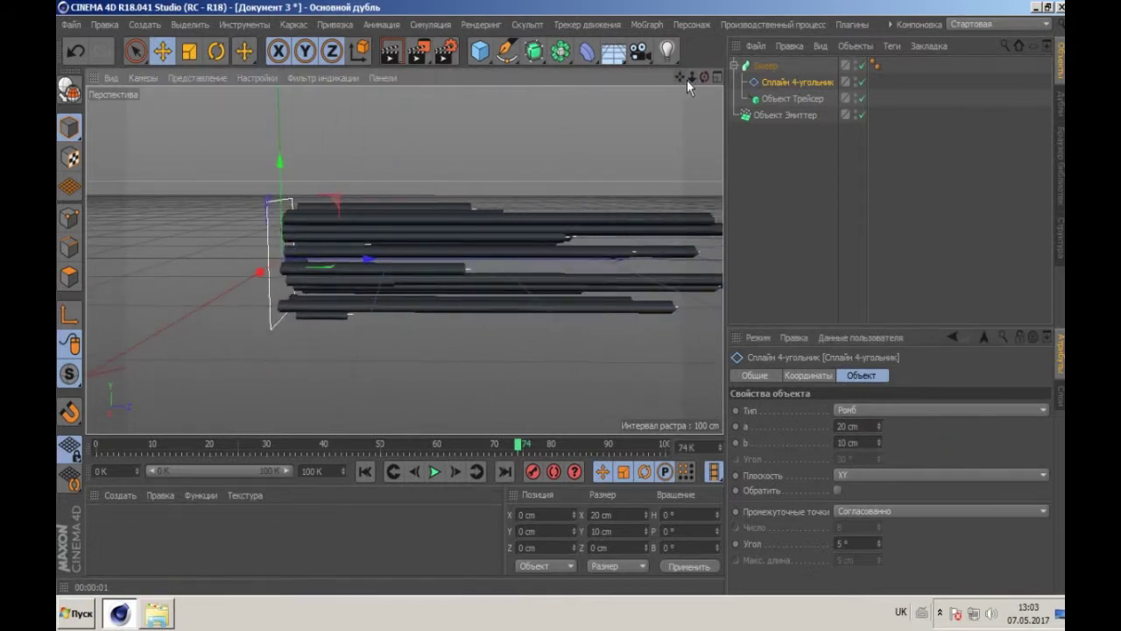
Step: Set the four-sided spline's a to 40 cm and b to 15 cm, and render the current view
{"action": "left_click", "coordinate": [874, 427]}
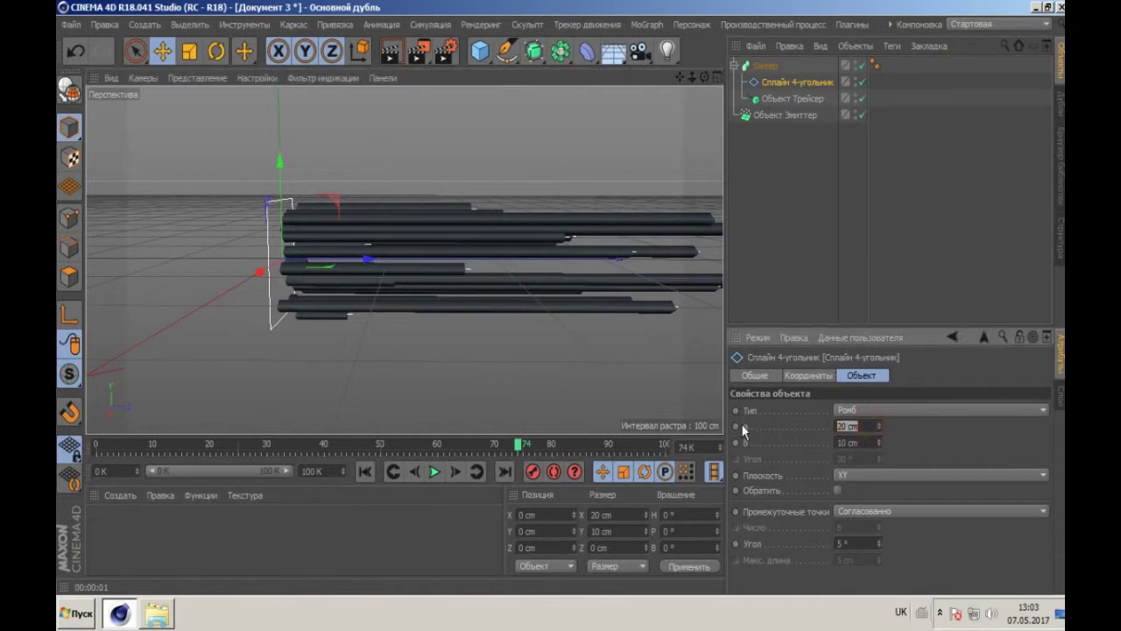
{"action": "type", "text": "40"}
{"action": "left_click", "coordinate": [913, 446]}
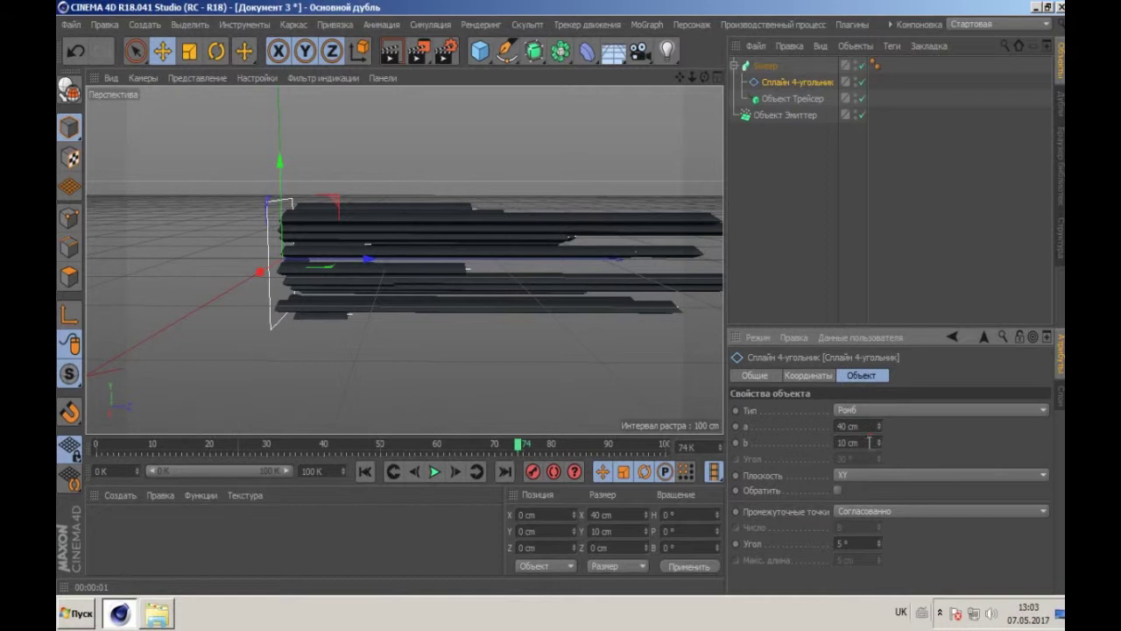
{"action": "type", "text": "15"}
{"action": "left_click", "coordinate": [937, 436]}
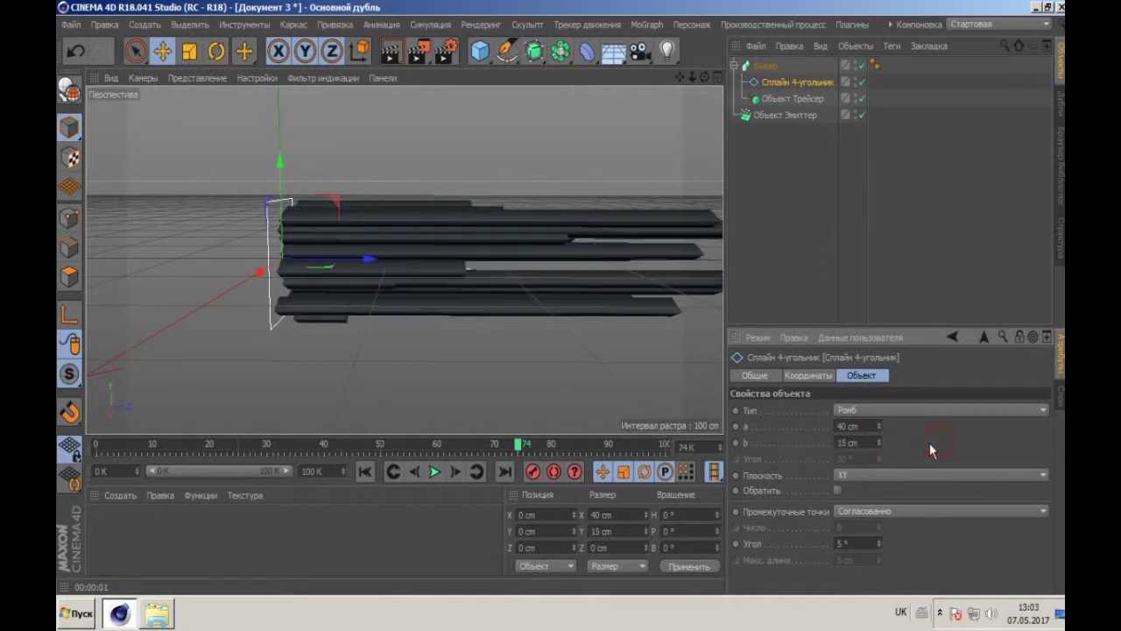
{"action": "left_click", "coordinate": [394, 52]}
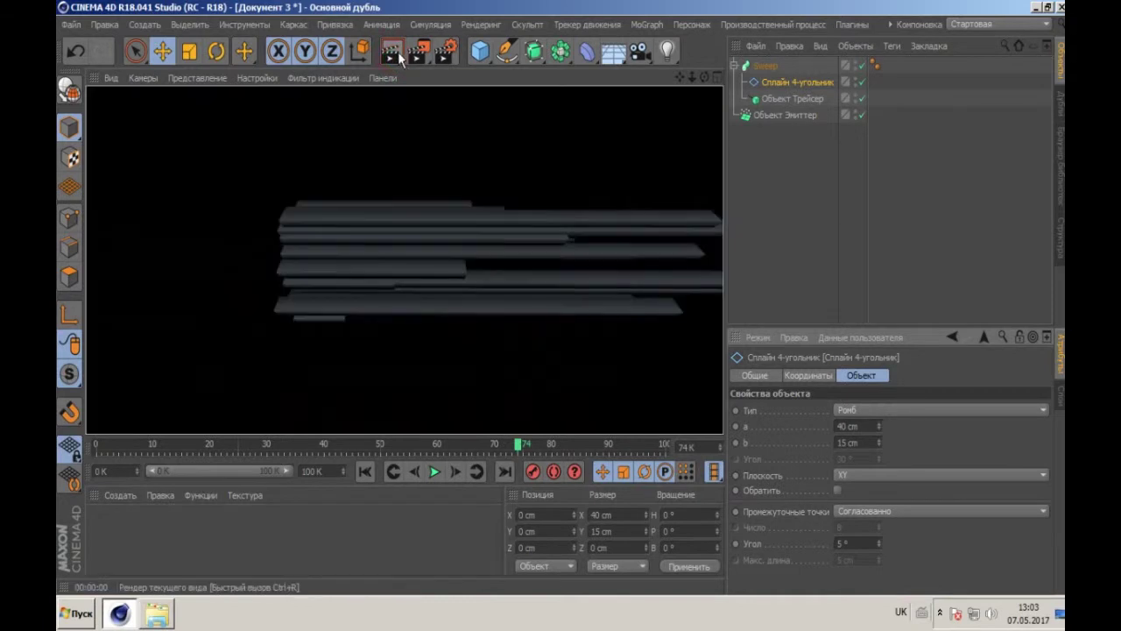
Step: Set the emitter's emission end to frame 50 and its editor and renderer birth rates to 4
{"action": "left_click", "coordinate": [749, 115]}
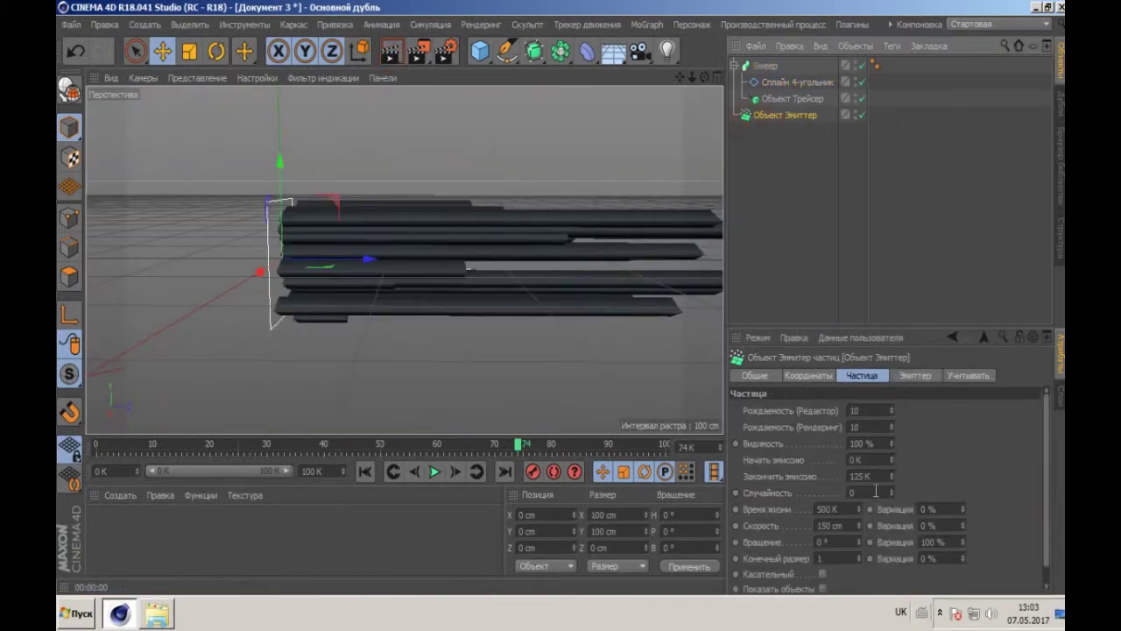
{"action": "left_click", "coordinate": [878, 474]}
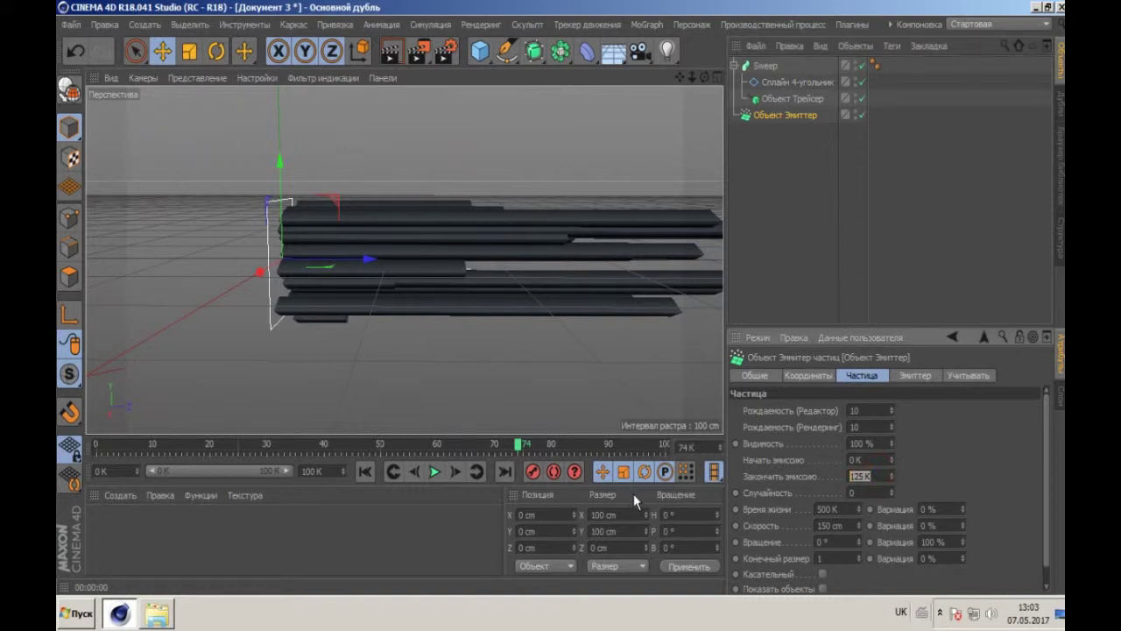
{"action": "type", "text": "50"}
{"action": "left_click", "coordinate": [946, 462]}
{"action": "type", "text": "4"}
Step: Play the animation from the first frame to check the reduced particle emission
{"action": "left_click", "coordinate": [366, 471]}
{"action": "left_click", "coordinate": [435, 471]}
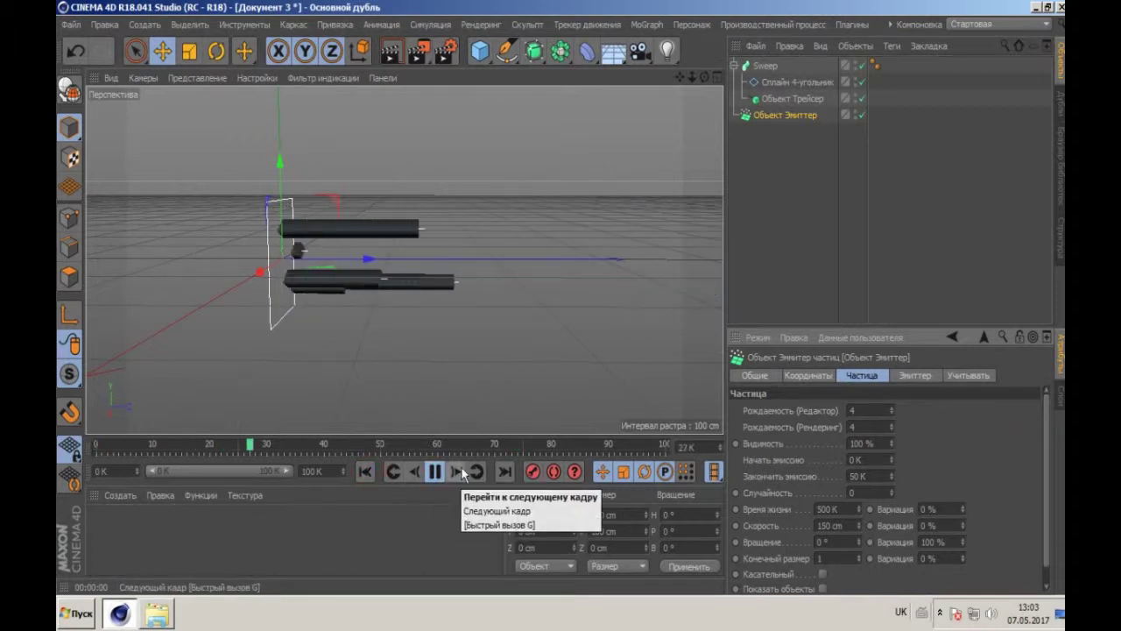
{"action": "left_click", "coordinate": [435, 472]}
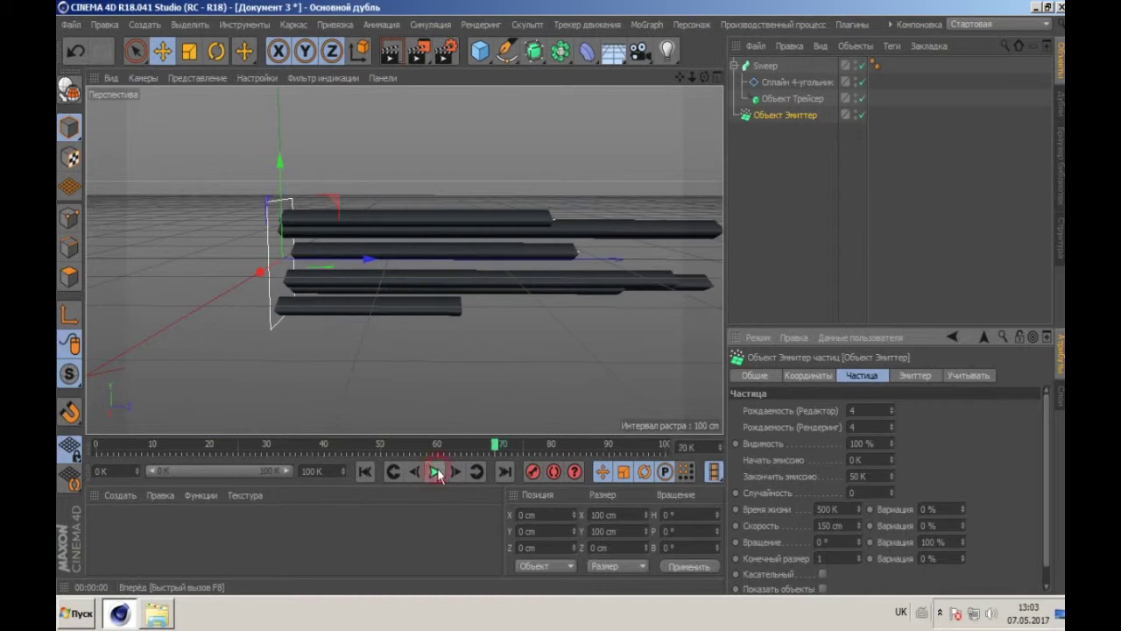
Step: Add a Rotation particle modifier (Объект Вращение) and move it along Z to about 357 cm
{"action": "mouse_move", "coordinate": [700, 77]}
{"action": "left_mouse_down"}
{"action": "mouse_move", "coordinate": [683, 107]}
{"action": "mouse_move", "coordinate": [652, 86]}
{"action": "mouse_move", "coordinate": [700, 83]}
{"action": "mouse_move", "coordinate": [686, 75]}
{"action": "mouse_move", "coordinate": [684, 86]}
{"action": "left_mouse_up"}
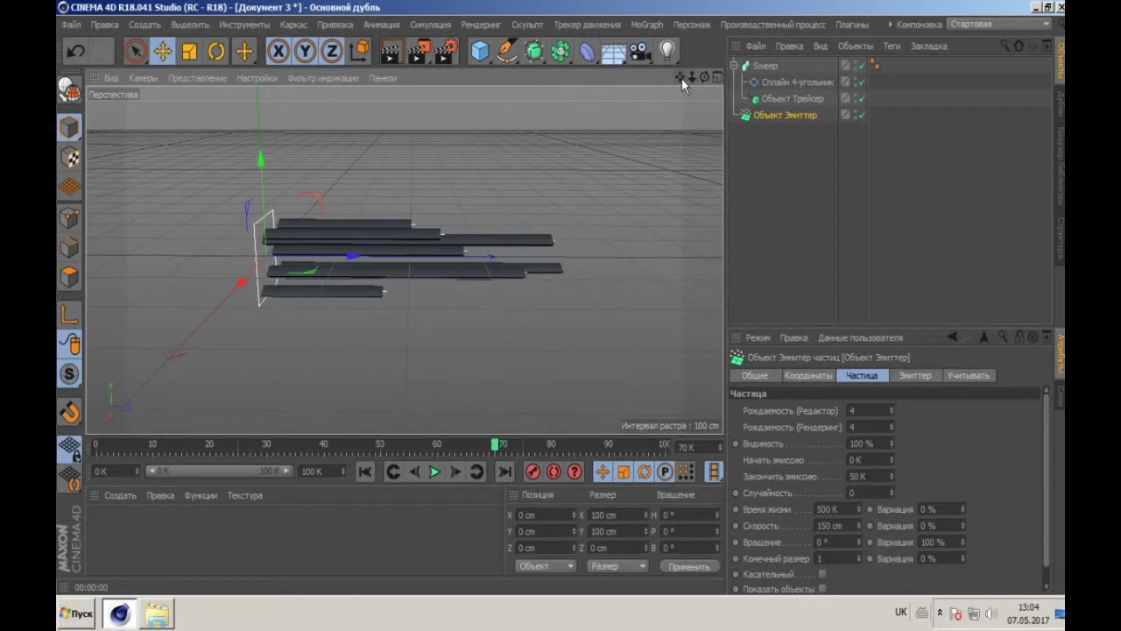
{"action": "left_click", "coordinate": [435, 26]}
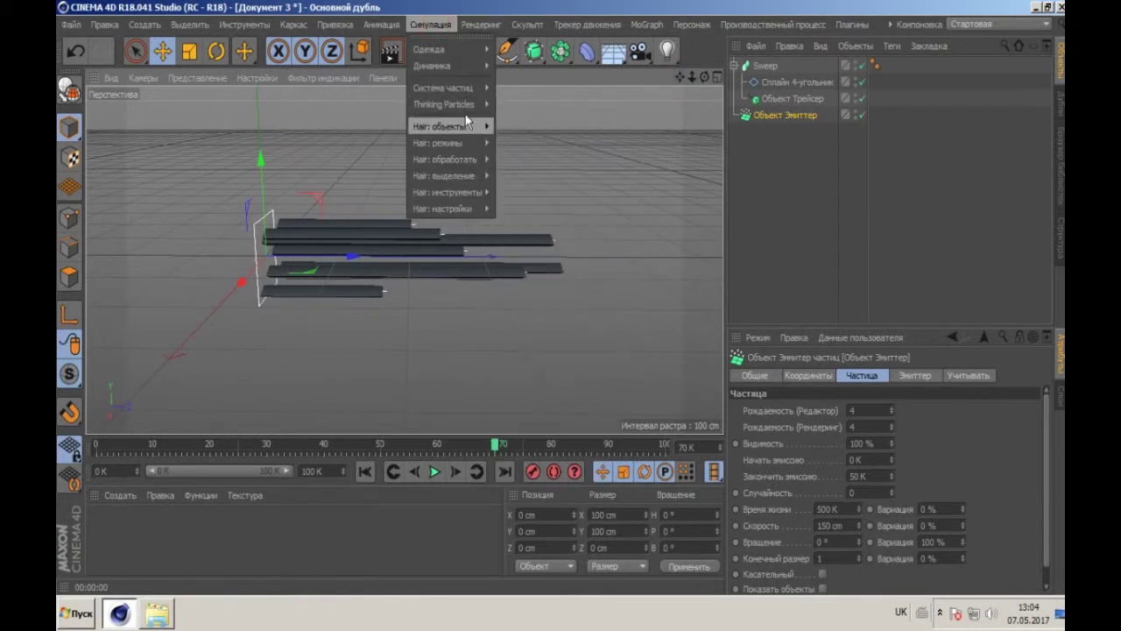
{"action": "mouse_move", "coordinate": [462, 87]}
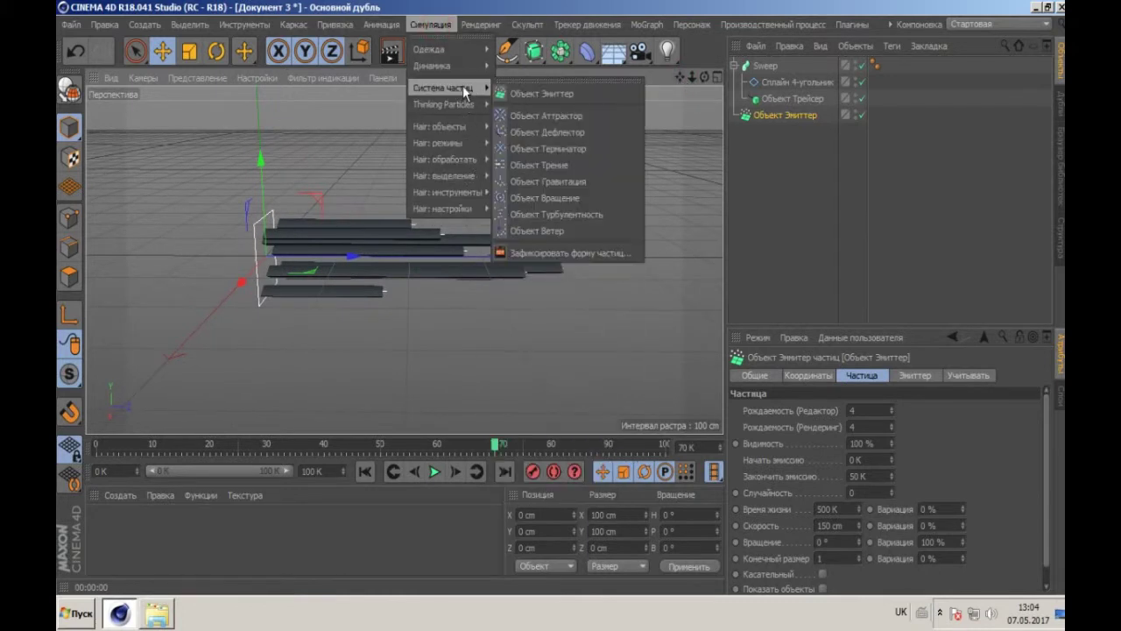
{"action": "left_click", "coordinate": [564, 197]}
{"action": "left_click_drag", "start_coordinate": [360, 260], "coordinate": [602, 227]}
{"action": "left_click_drag", "start_coordinate": [700, 83], "coordinate": [624, 269]}
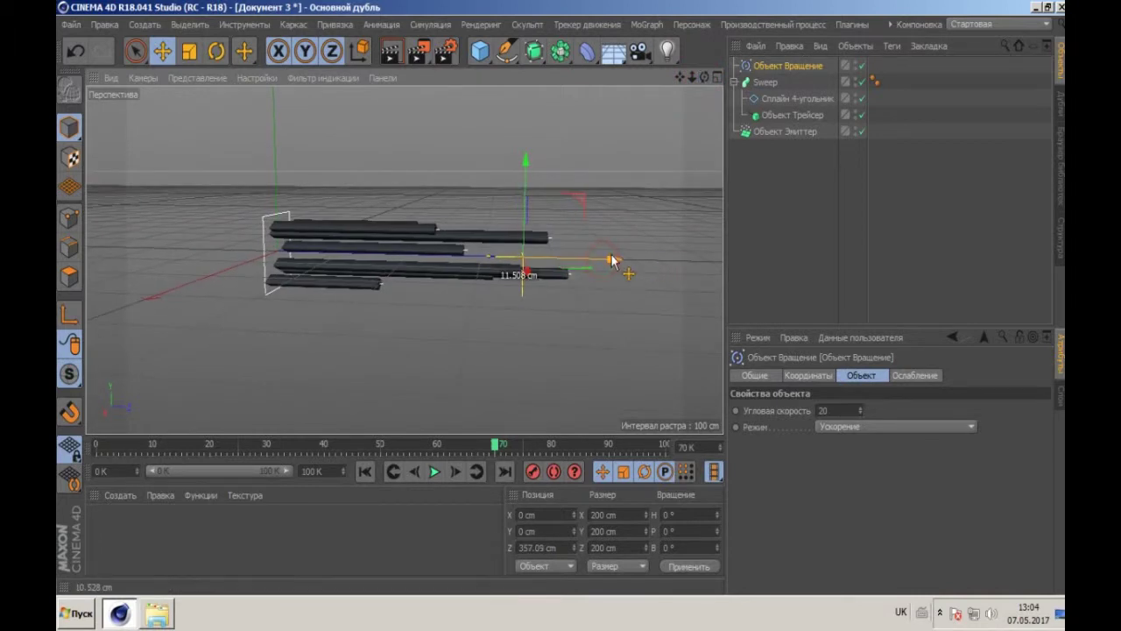
Step: Set the Rotation modifier's falloff shape to Sphere (Сфера) and scale it up uniformly to about 521 cm
{"action": "left_click", "coordinate": [912, 377]}
{"action": "left_click", "coordinate": [869, 410]}
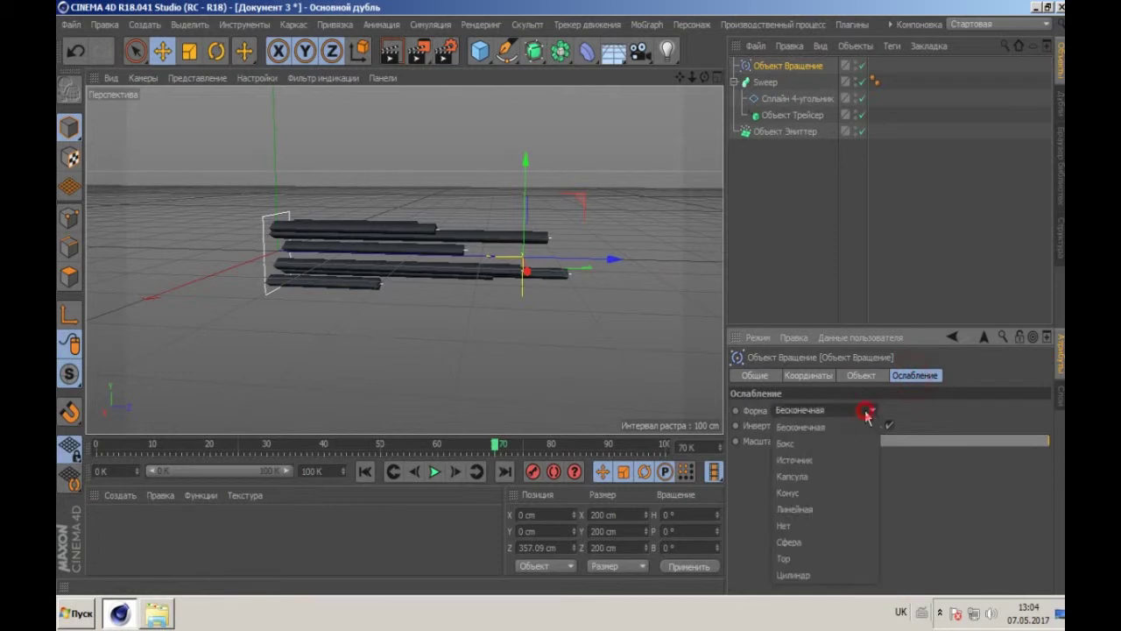
{"action": "left_click", "coordinate": [804, 543]}
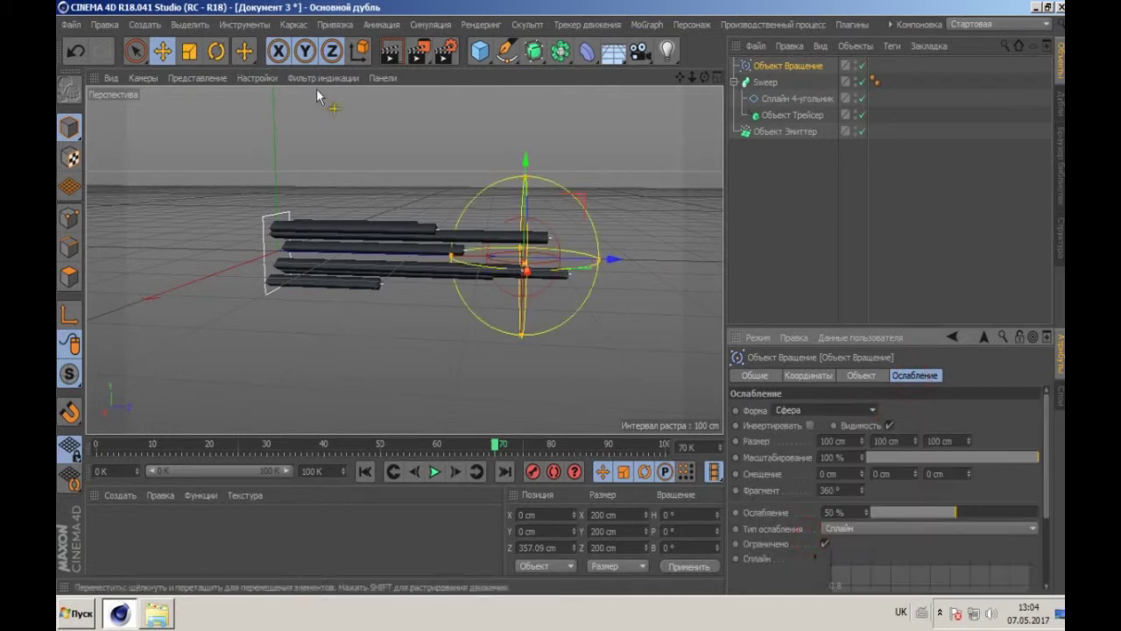
{"action": "left_click", "coordinate": [189, 51]}
{"action": "left_click_drag", "start_coordinate": [355, 351], "coordinate": [536, 310]}
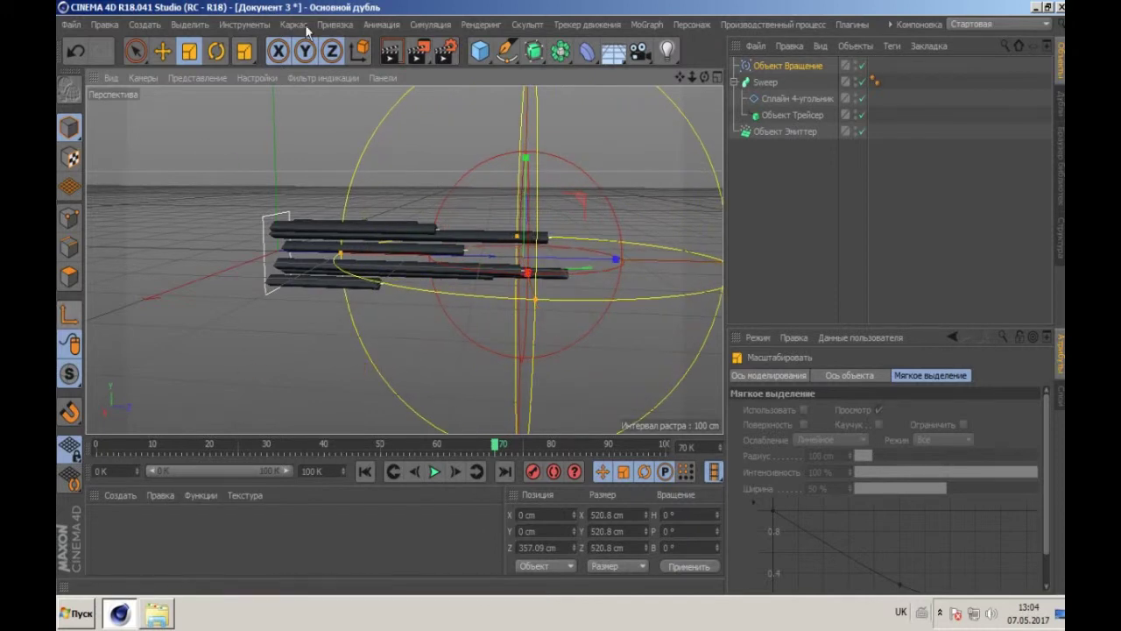
{"action": "left_click_drag", "start_coordinate": [685, 77], "coordinate": [699, 80]}
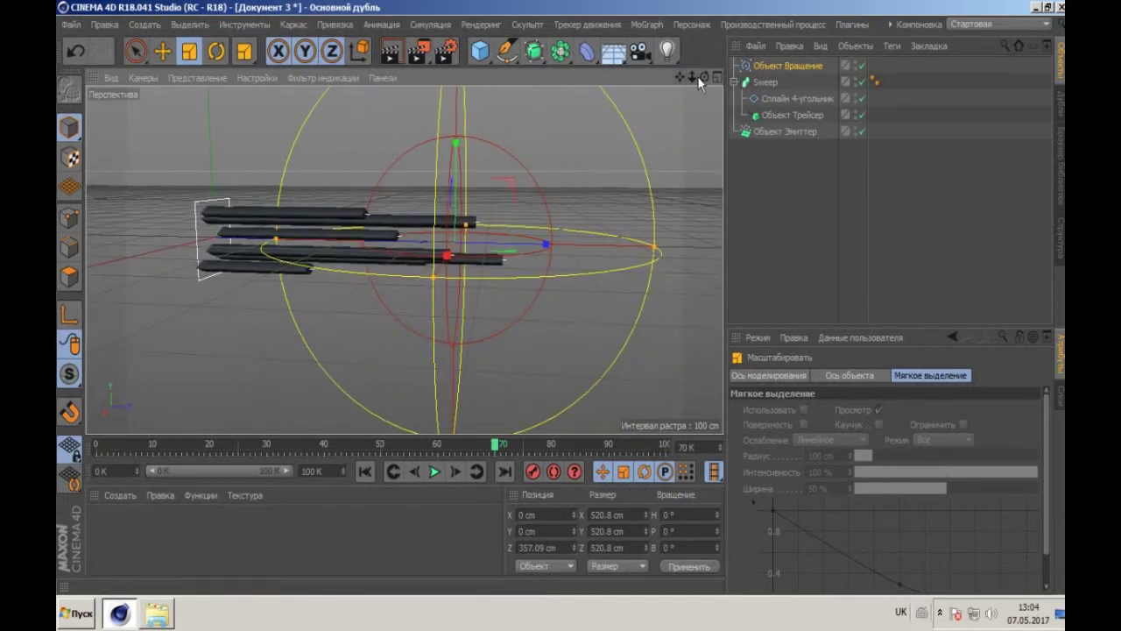
Step: Set the Rotation modifier's angular speed to 200 and play the animation from the start to preview the swirl
{"action": "left_click", "coordinate": [795, 66]}
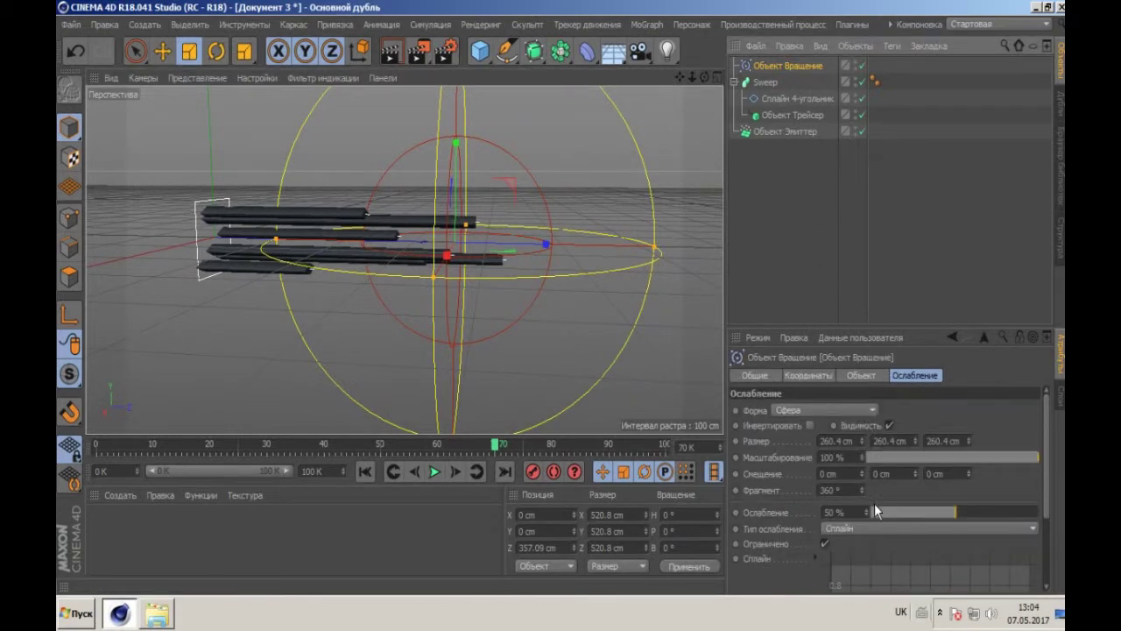
{"action": "left_click", "coordinate": [862, 375]}
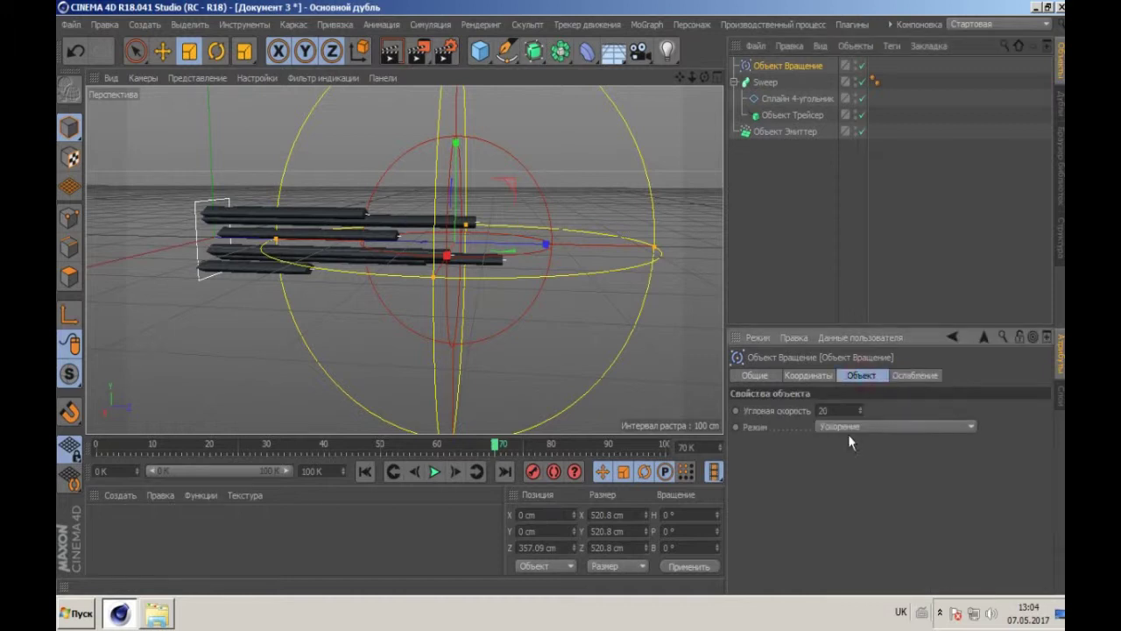
{"action": "left_click", "coordinate": [840, 411]}
{"action": "type", "text": "200"}
{"action": "left_click", "coordinate": [365, 472]}
{"action": "left_click", "coordinate": [434, 471]}
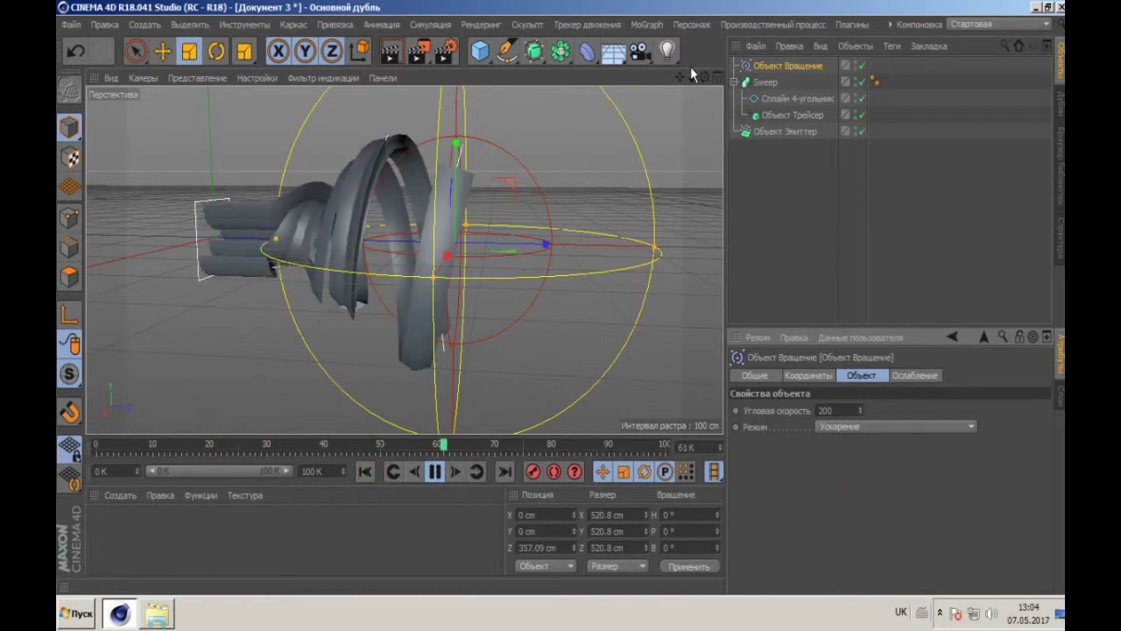
{"action": "key", "text": "F8"}
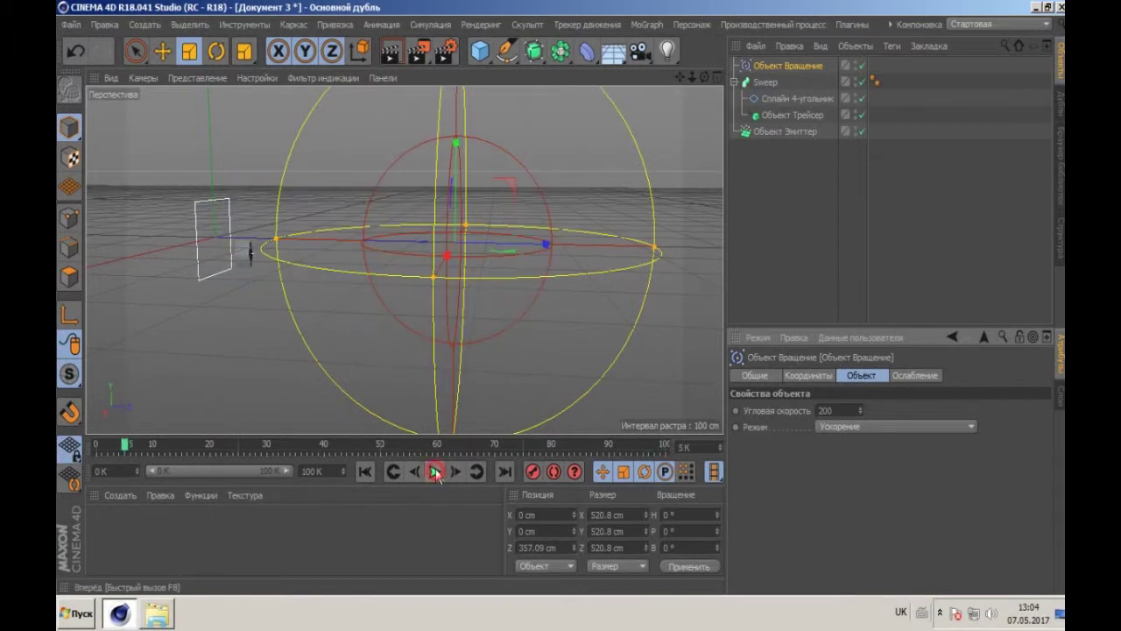
Step: Move the Rotation modifier farther from the emitter along Z to about 509 cm and replay the animation from the start
{"action": "left_click_drag", "start_coordinate": [705, 81], "coordinate": [734, 91]}
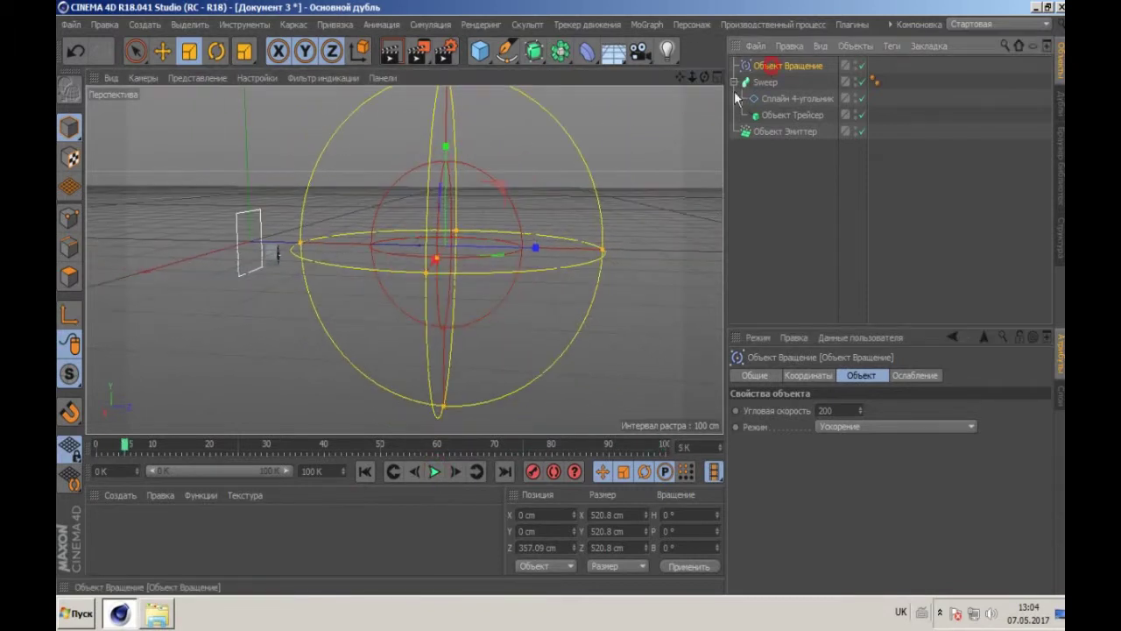
{"action": "left_click", "coordinate": [162, 51]}
{"action": "left_click_drag", "start_coordinate": [535, 248], "coordinate": [615, 250]}
{"action": "middle_click_drag", "start_coordinate": [405, 260], "coordinate": [405, 260], "text": "alt"}
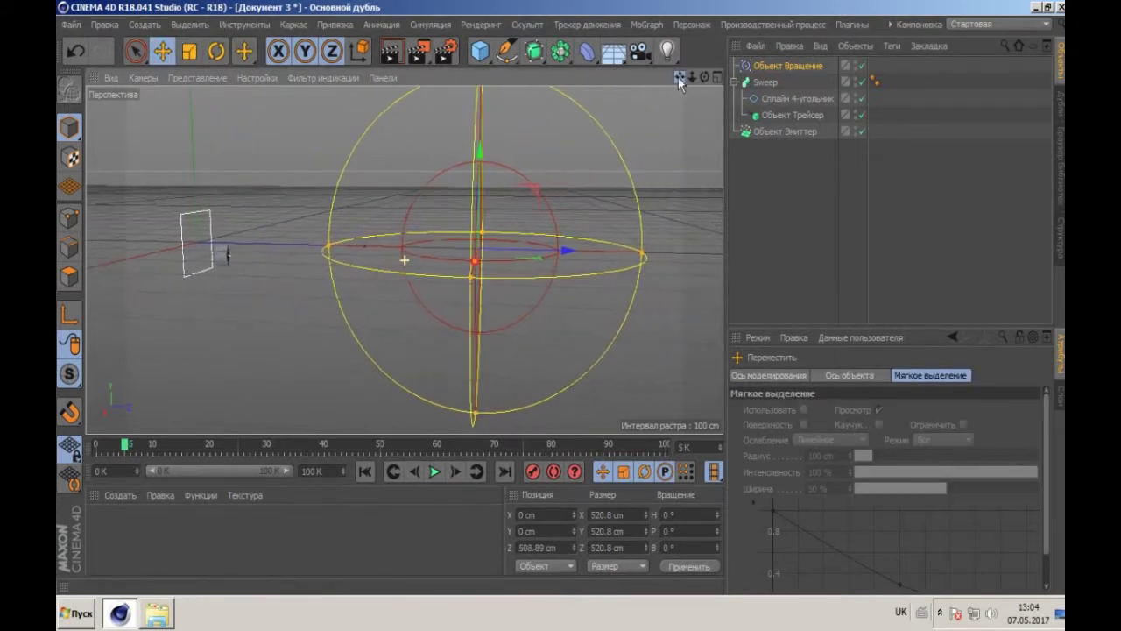
{"action": "left_click_drag", "start_coordinate": [710, 80], "coordinate": [700, 84]}
{"action": "left_click", "coordinate": [365, 471]}
{"action": "left_click", "coordinate": [434, 473]}
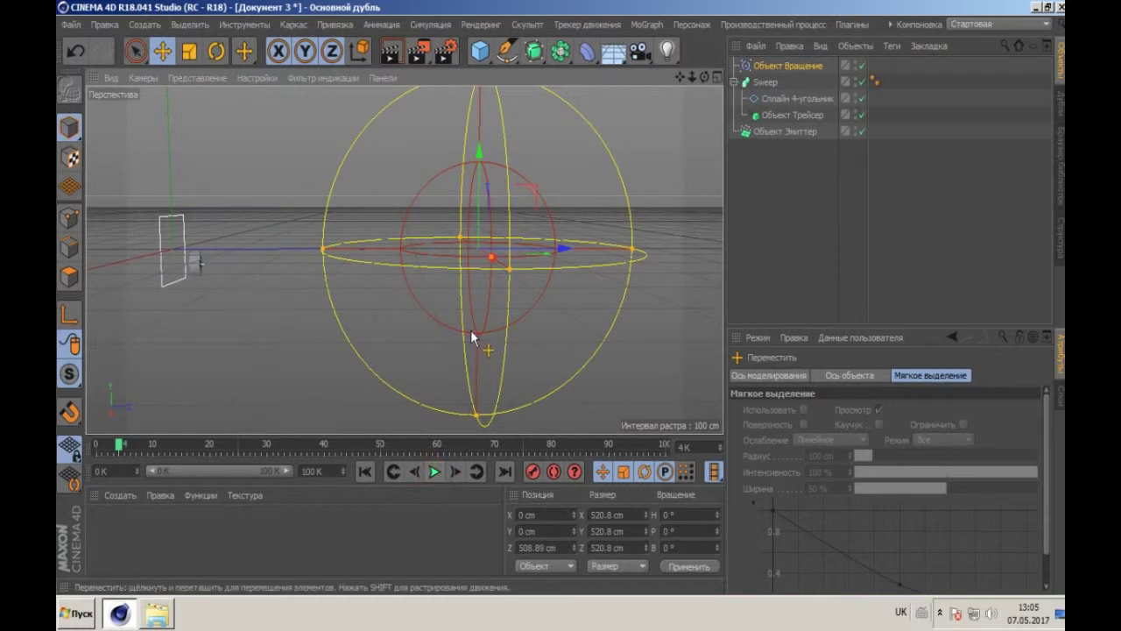
Step: Extend the animation's end frame to 250 and expand the timeline preview range to the full length
{"action": "left_click", "coordinate": [327, 470]}
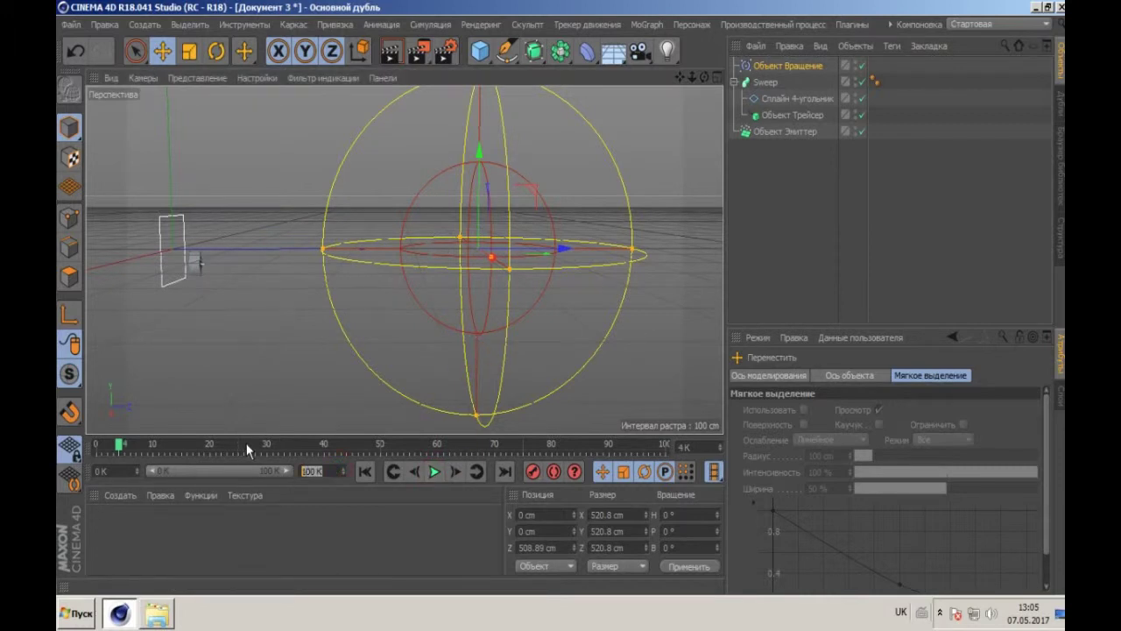
{"action": "type", "text": "250"}
{"action": "left_click", "coordinate": [369, 539]}
{"action": "double_click", "coordinate": [215, 471]}
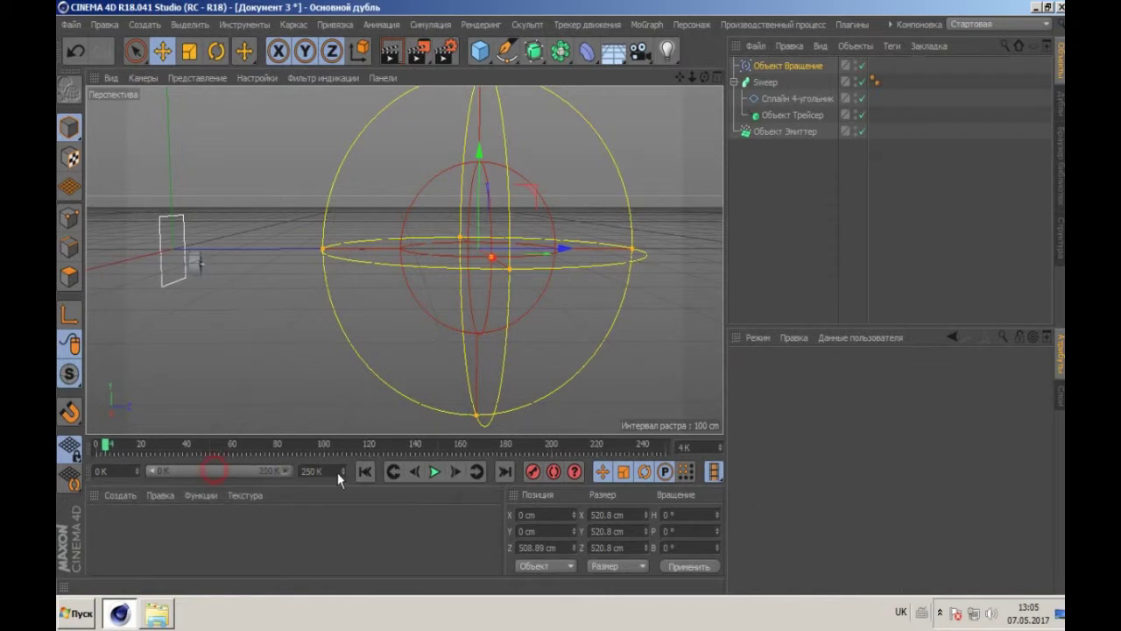
Step: Set the emitter's particle speed (Скорость) to 600 cm and play the animation to preview the faster ribbons
{"action": "left_click", "coordinate": [792, 131]}
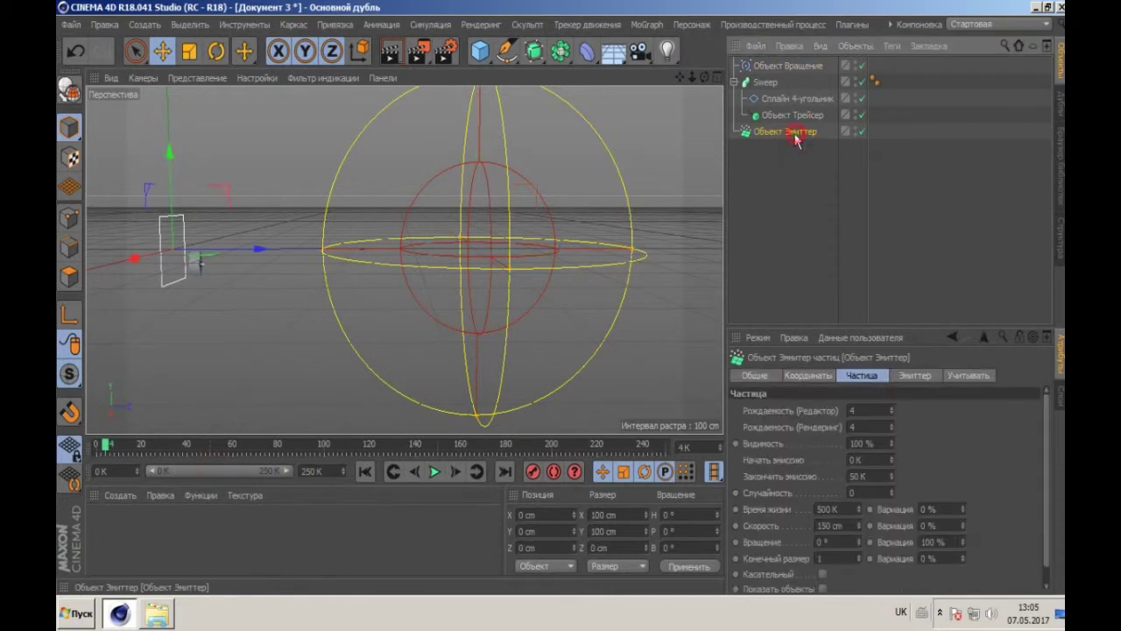
{"action": "left_click", "coordinate": [832, 525]}
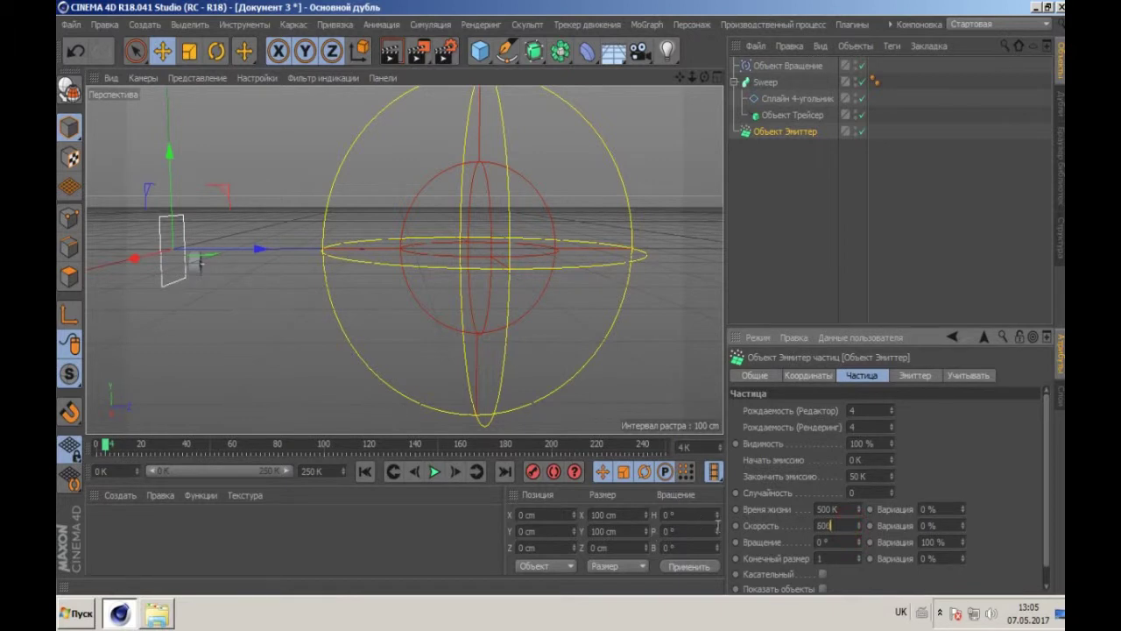
{"action": "left_click", "coordinate": [433, 471]}
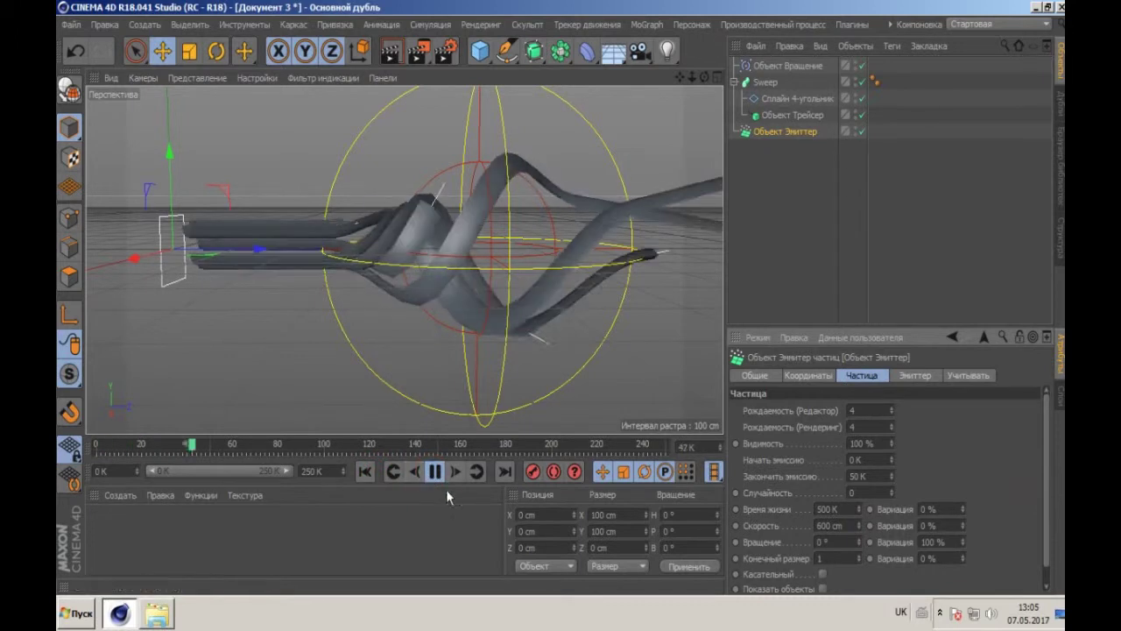
{"action": "left_click", "coordinate": [436, 472]}
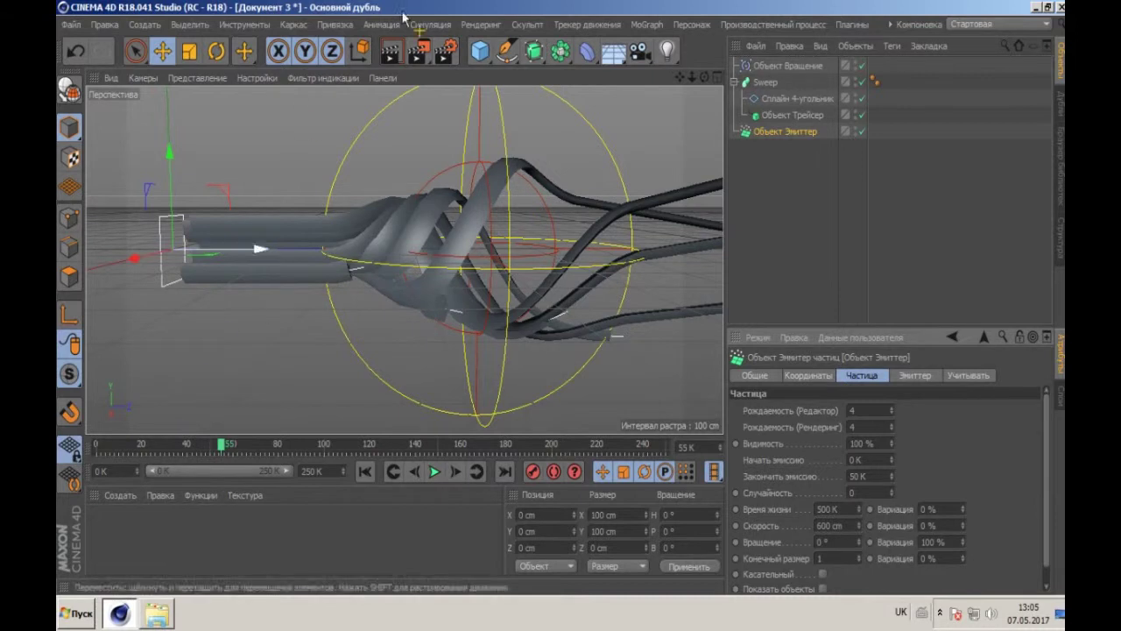
Step: Add a Friction (Трение) particle modifier with a friction coefficient of 4 and replay the animation from the start
{"action": "left_click", "coordinate": [433, 26]}
{"action": "mouse_move", "coordinate": [440, 86]}
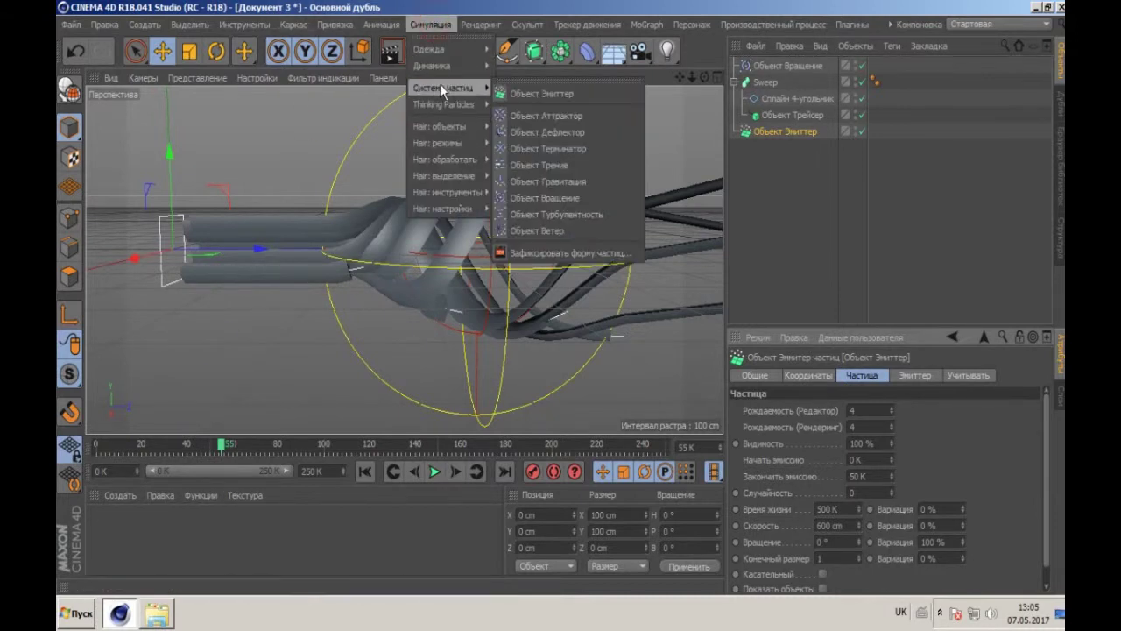
{"action": "left_click", "coordinate": [550, 164]}
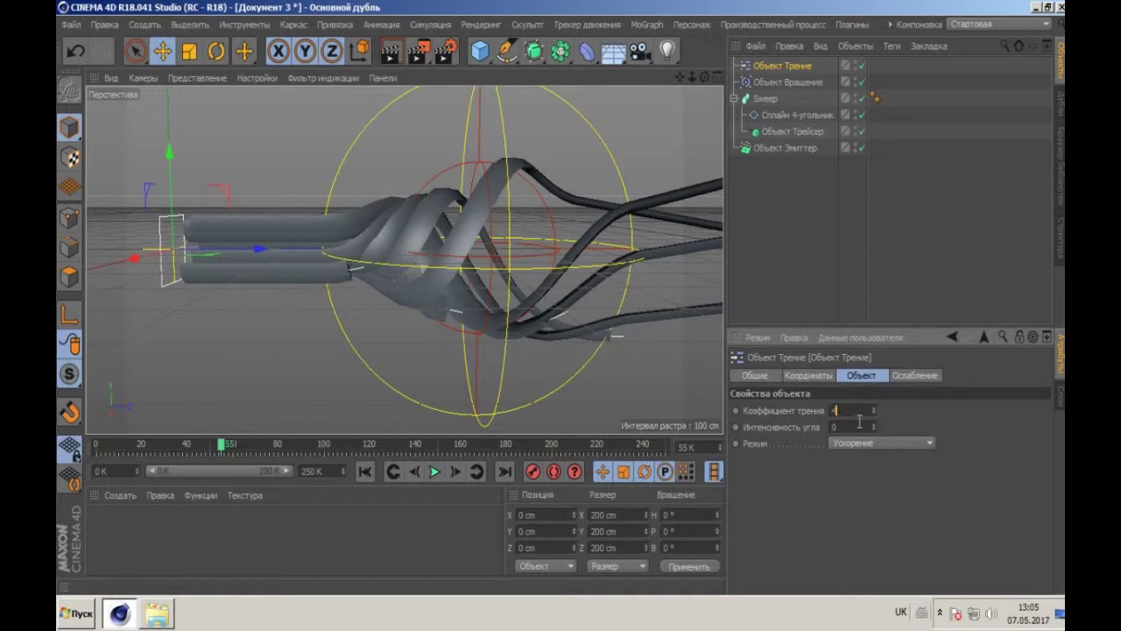
{"action": "left_click", "coordinate": [365, 471]}
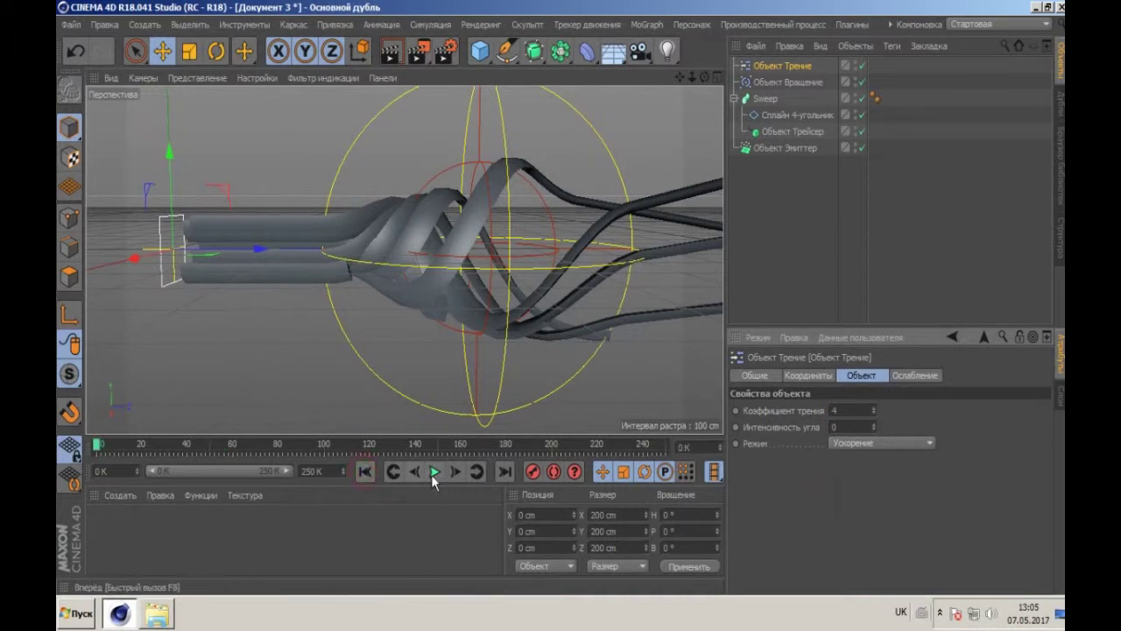
{"action": "left_click", "coordinate": [435, 471]}
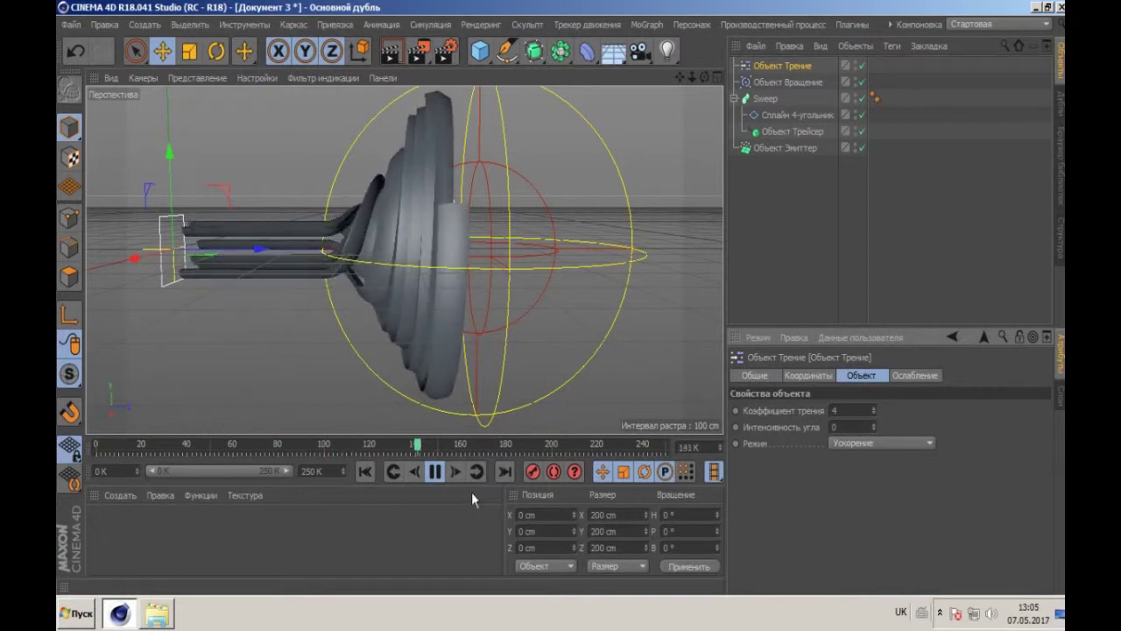
{"action": "left_click", "coordinate": [436, 473]}
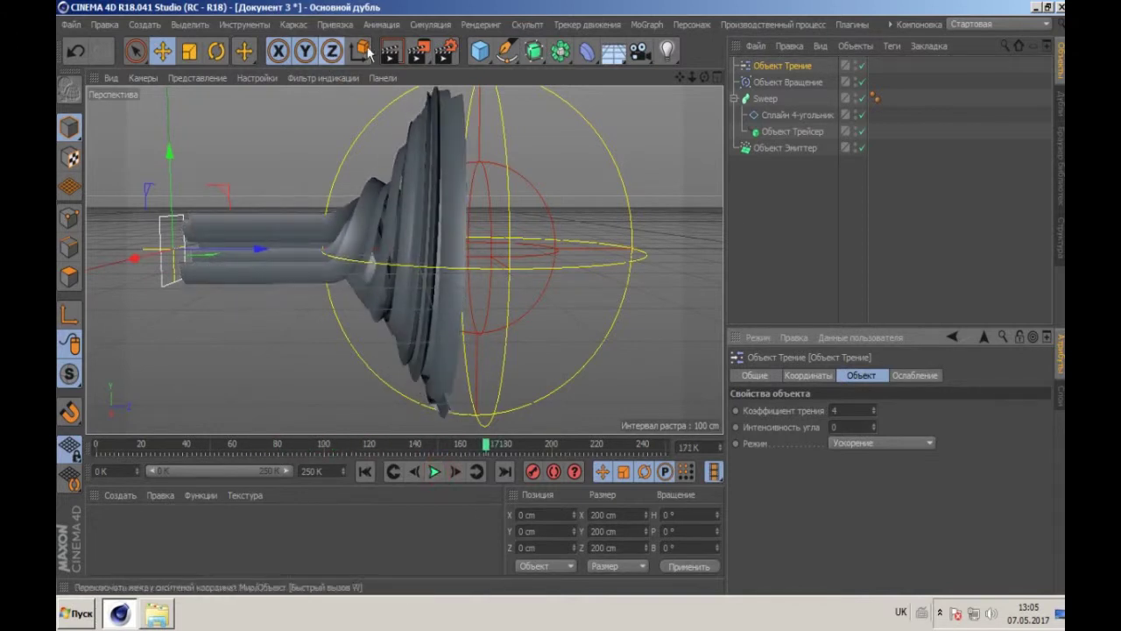
Step: Set dimension a of the Sweep's rhombus profile to 30 cm, rendering the viewport before and after the change
{"action": "left_click", "coordinate": [390, 55]}
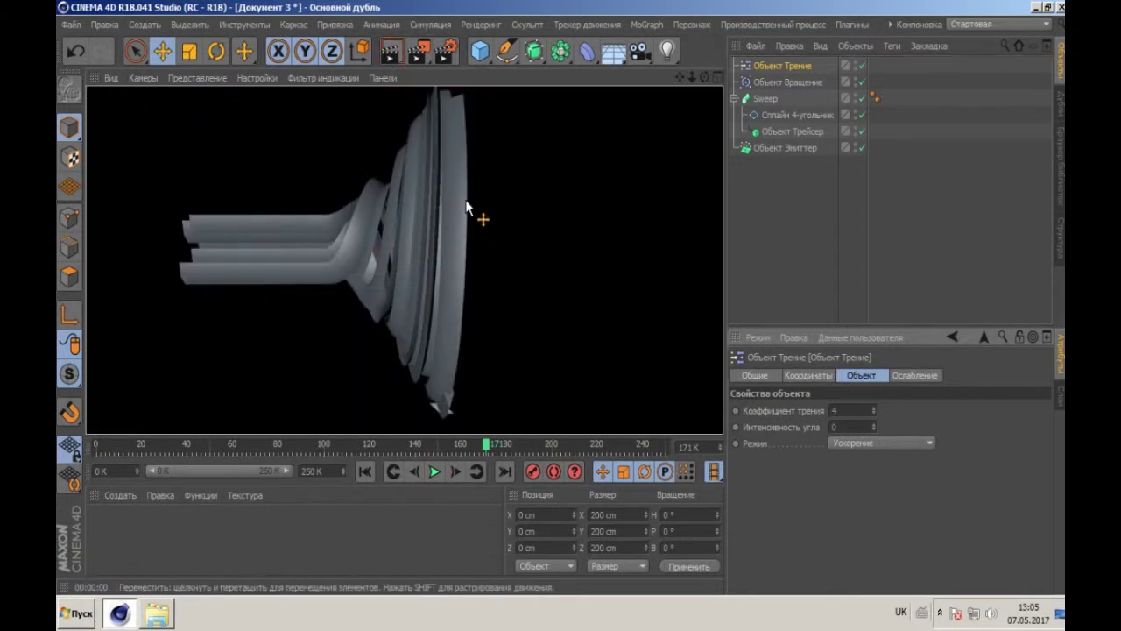
{"action": "left_click", "coordinate": [771, 115]}
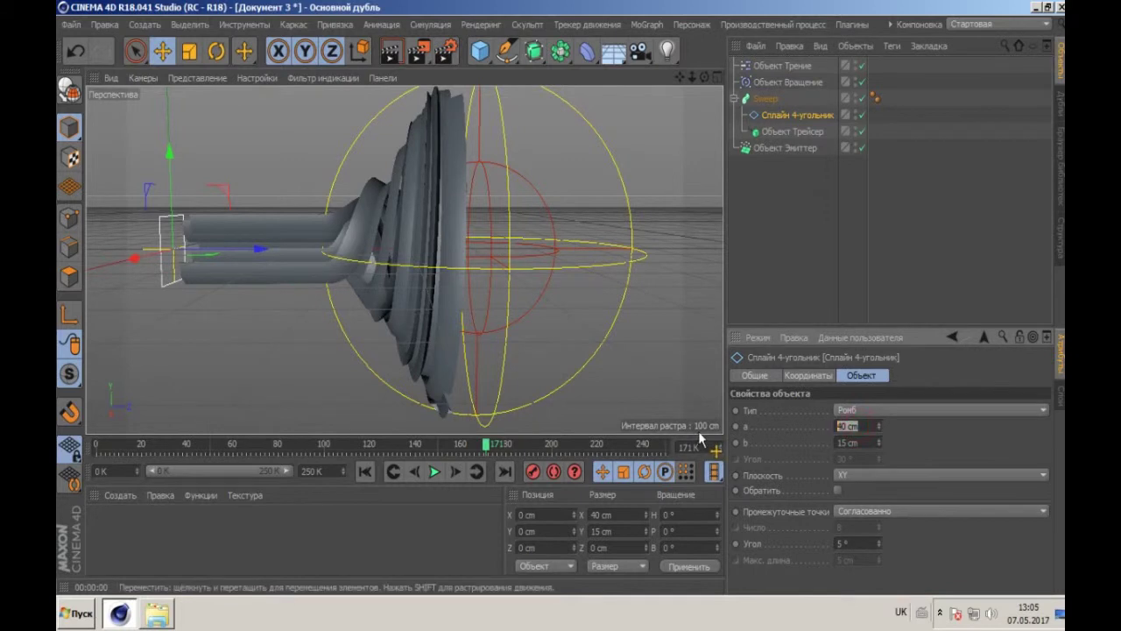
{"action": "type", "text": "3"}
{"action": "key", "text": "Return"}
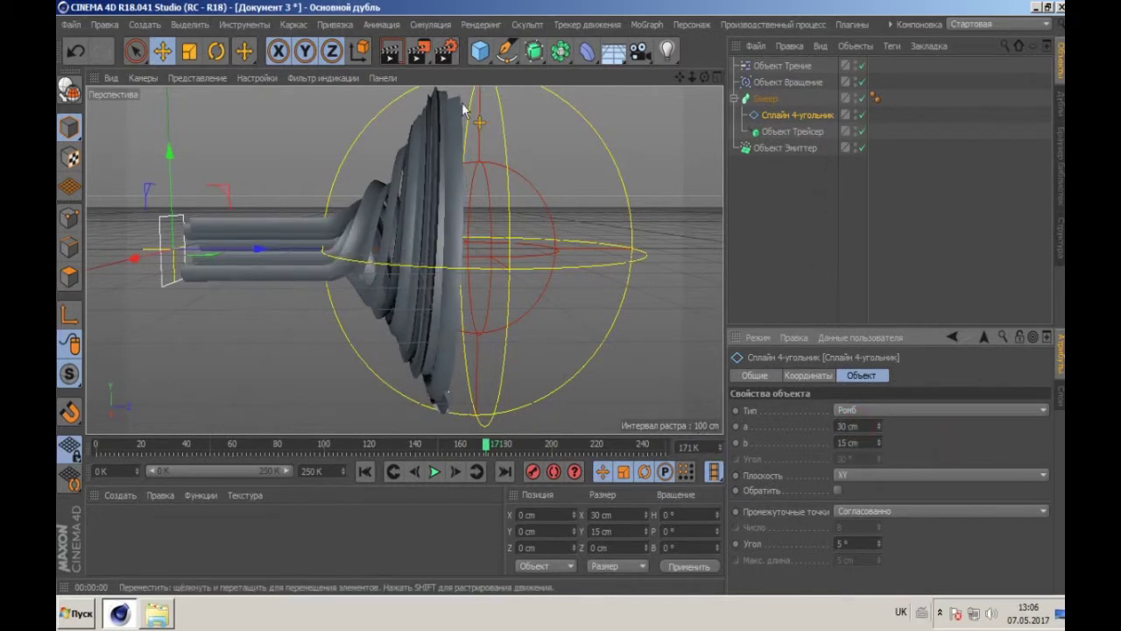
{"action": "left_click", "coordinate": [390, 51]}
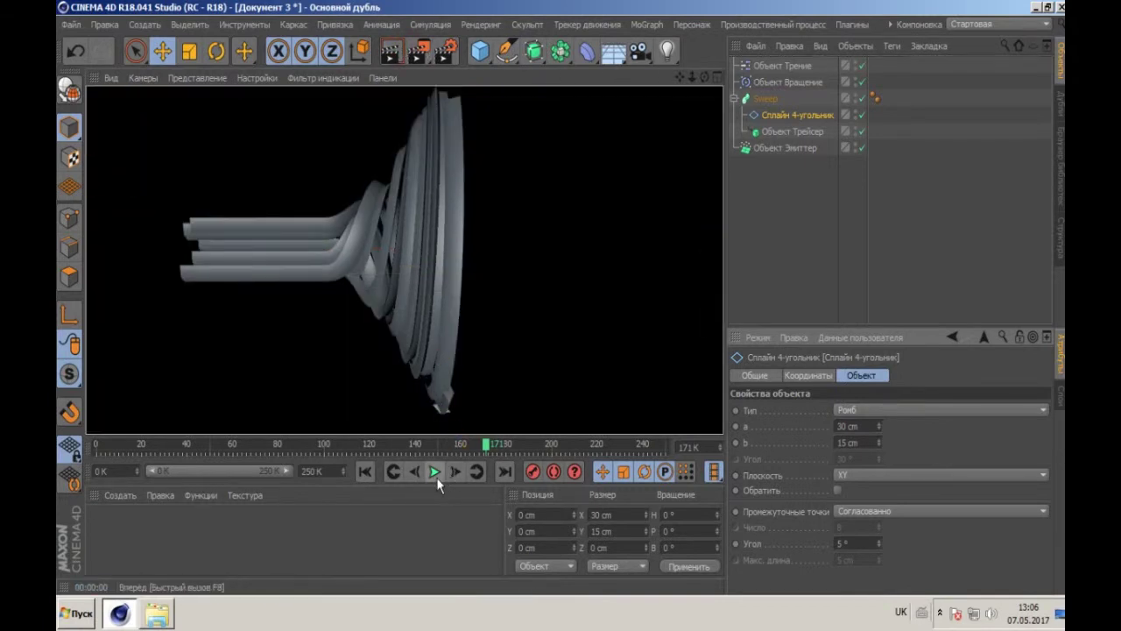
Step: Duplicate the emitter and the Sweep together with its profile spline and tracer
{"action": "left_click", "coordinate": [803, 204]}
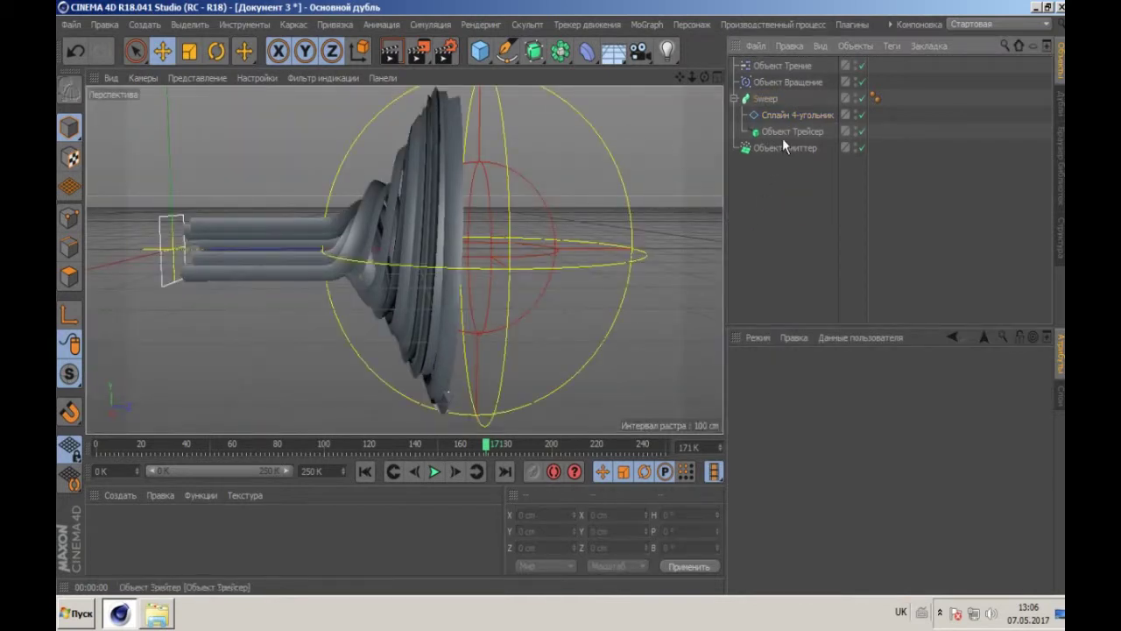
{"action": "left_click_drag", "start_coordinate": [778, 146], "coordinate": [766, 186]}
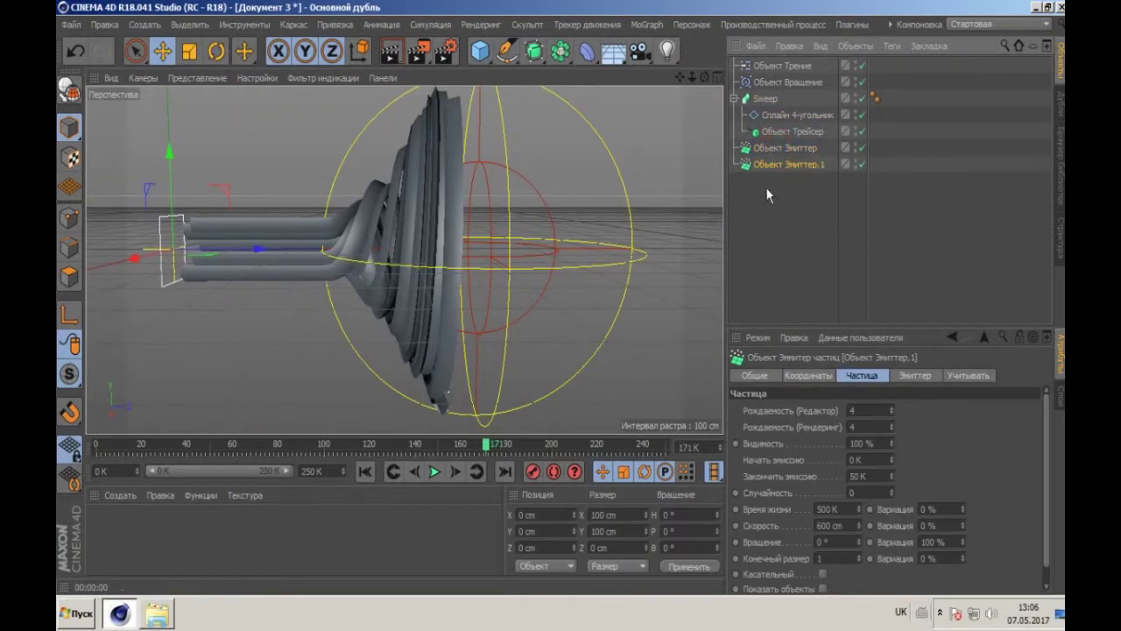
{"action": "left_click", "coordinate": [762, 99]}
{"action": "left_click_drag", "start_coordinate": [771, 184], "coordinate": [777, 183], "text": "ctrl"}
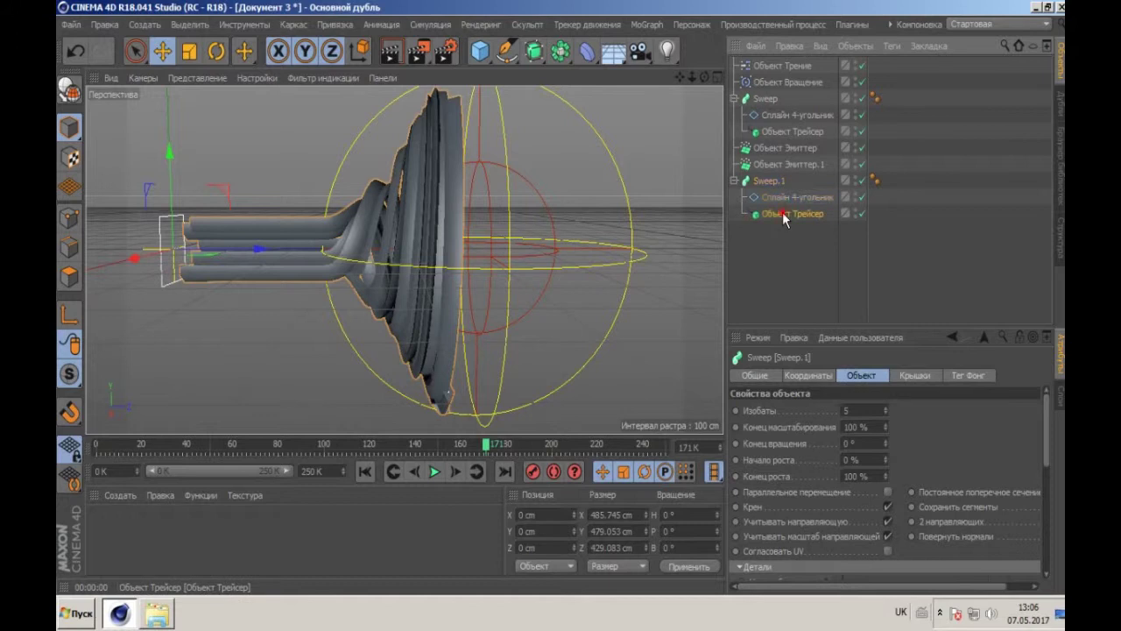
Step: Replace the linked emitter in the duplicated Sweep's tracer with the duplicate emitter, Объект Эмиттер.1
{"action": "left_click", "coordinate": [784, 216]}
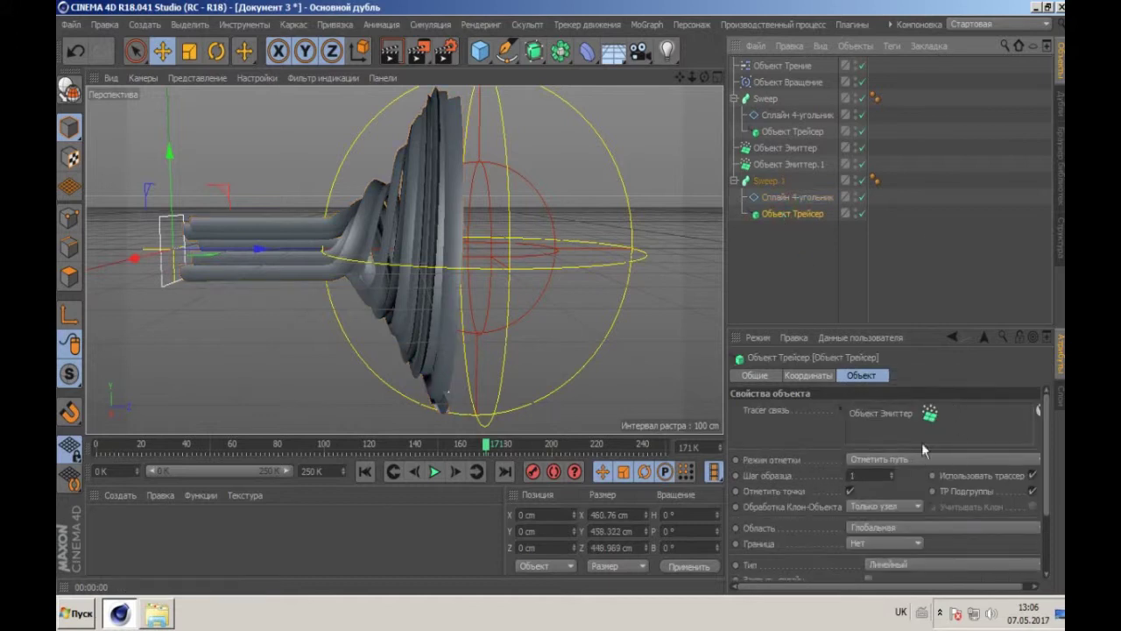
{"action": "left_click", "coordinate": [892, 413]}
{"action": "key", "text": "Delete"}
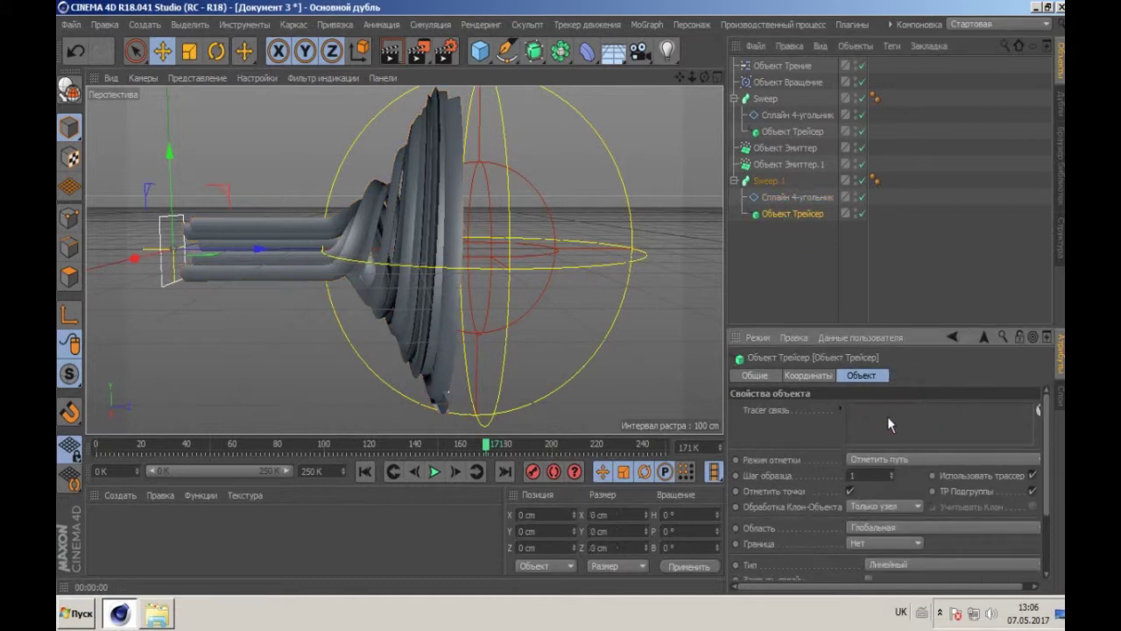
{"action": "left_click_drag", "start_coordinate": [771, 169], "coordinate": [810, 226]}
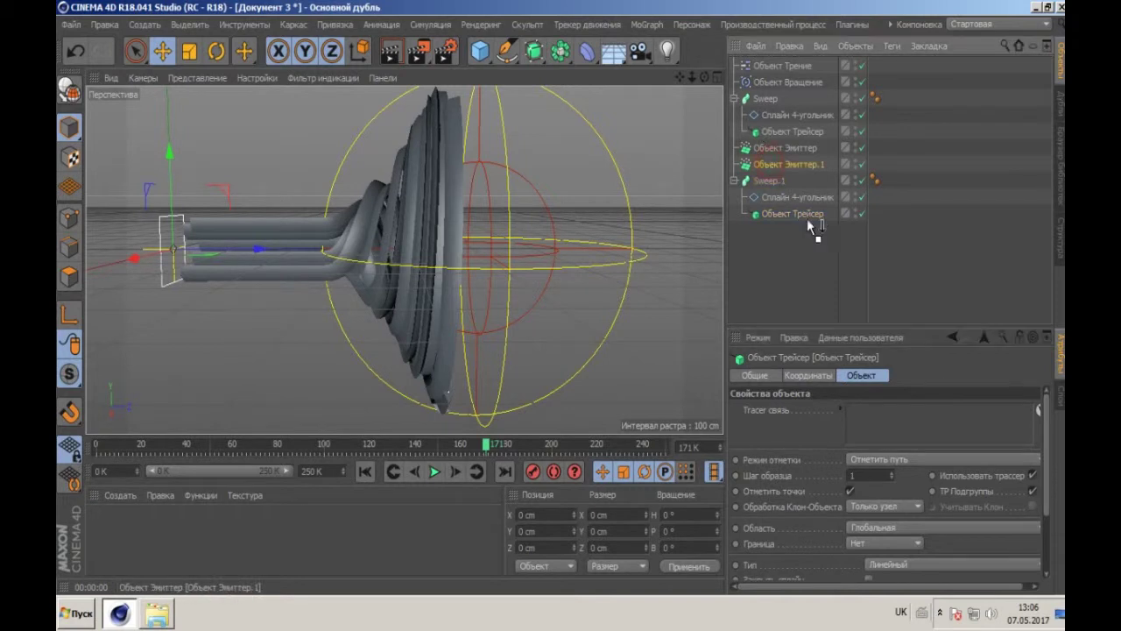
{"action": "left_click_drag", "start_coordinate": [875, 418], "coordinate": [879, 419]}
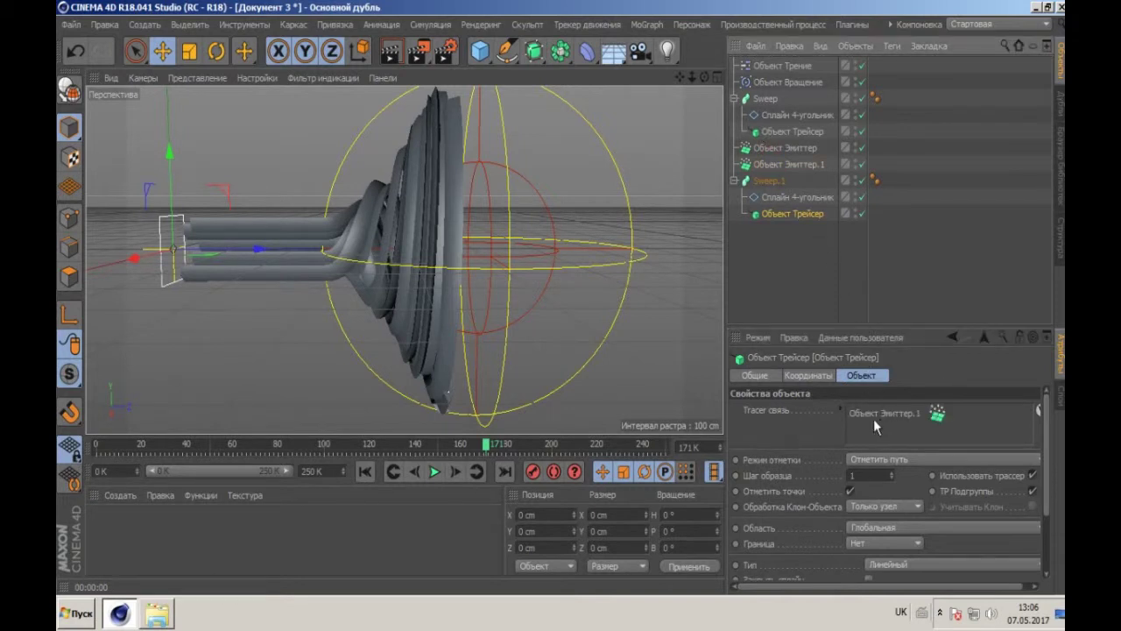
Step: Move the duplicate emitter along Z to about 844 cm, on the far side of the Rotation modifier
{"action": "left_click_drag", "start_coordinate": [254, 250], "coordinate": [721, 250]}
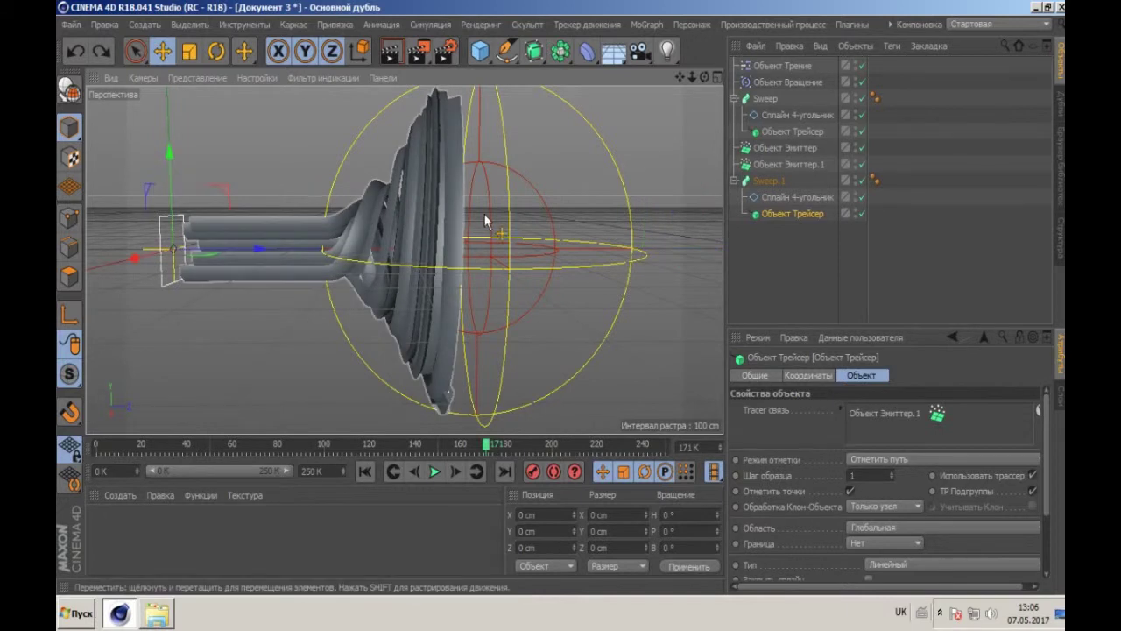
{"action": "left_click", "coordinate": [806, 168]}
{"action": "left_click_drag", "start_coordinate": [263, 251], "coordinate": [770, 281]}
{"action": "left_click_drag", "start_coordinate": [691, 77], "coordinate": [613, 80]}
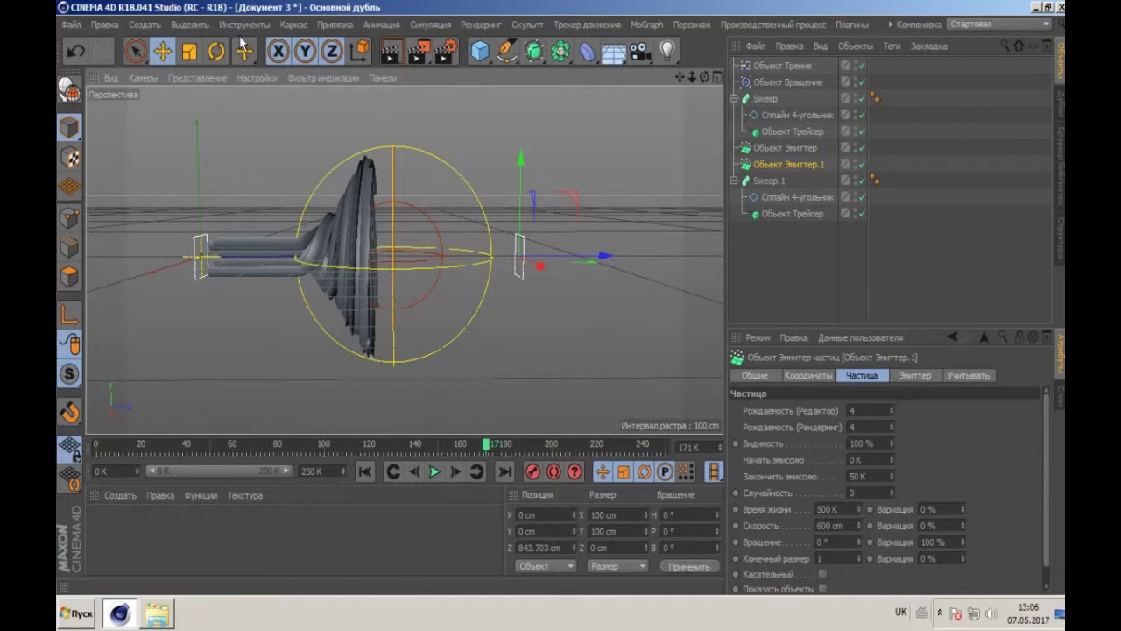
Step: Turn the duplicate emitter to face the first one by setting its P rotation to 180°
{"action": "key", "text": "r"}
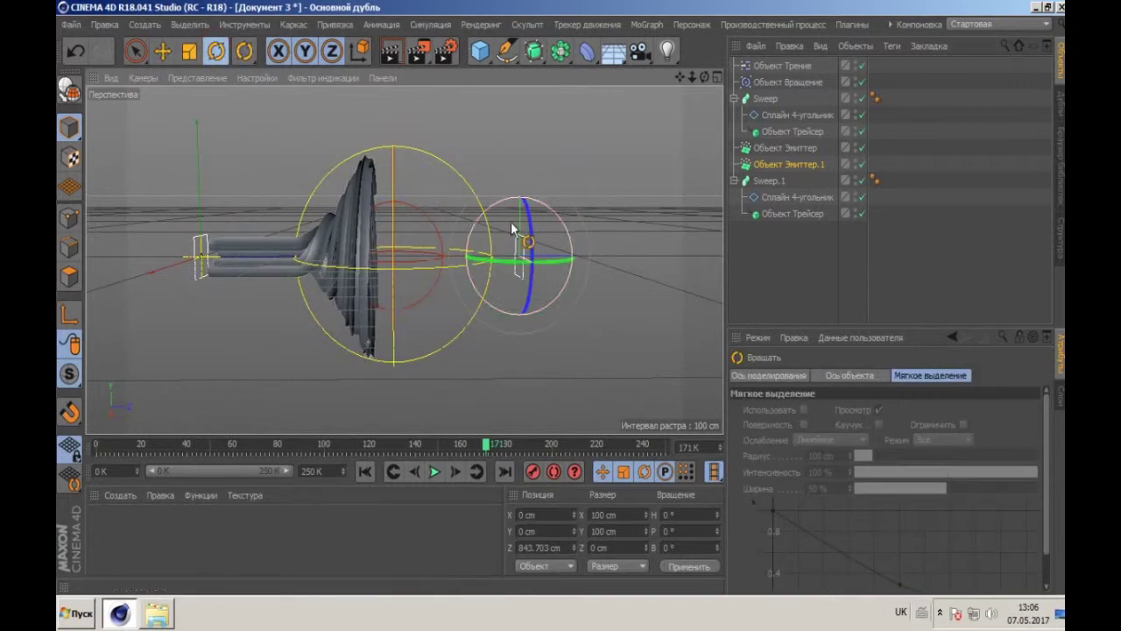
{"action": "left_click_drag", "start_coordinate": [510, 210], "coordinate": [487, 241]}
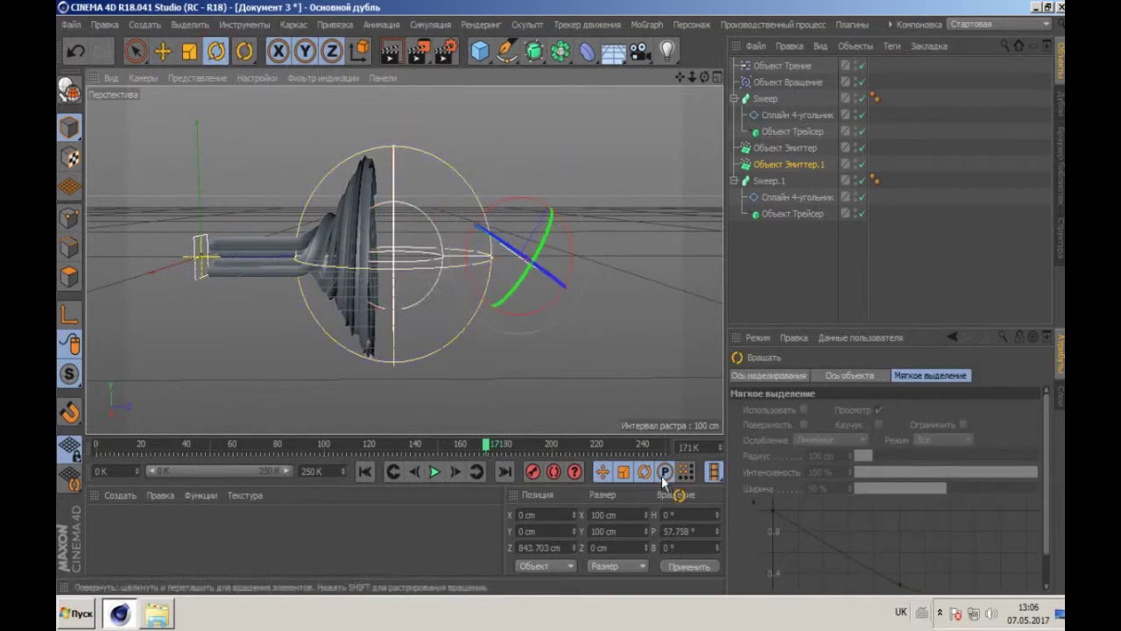
{"action": "left_click", "coordinate": [701, 531]}
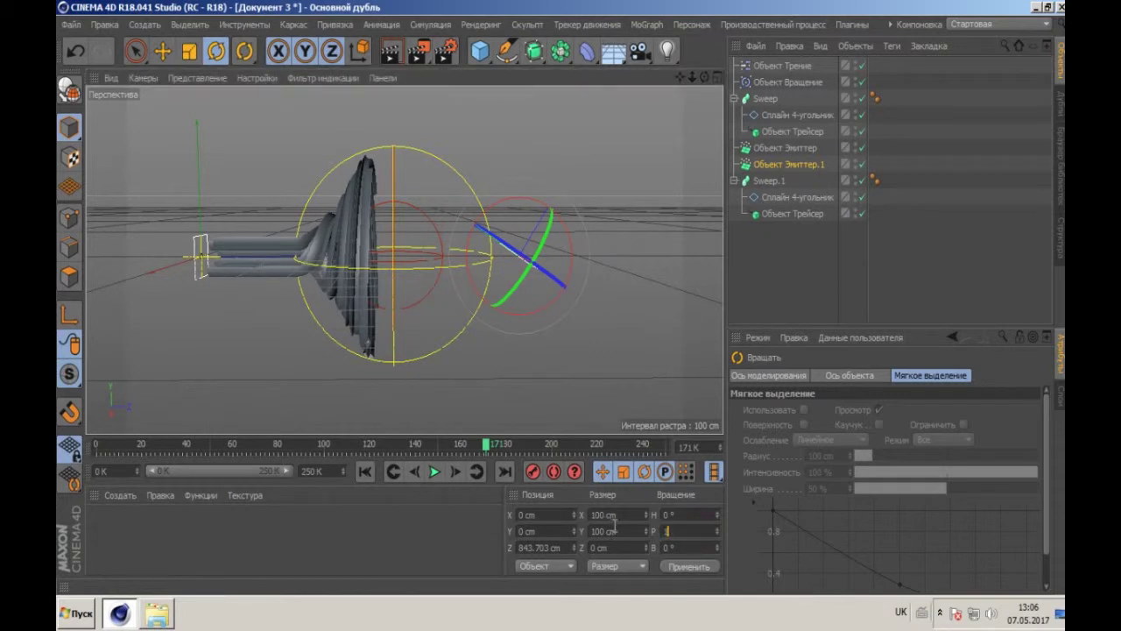
{"action": "left_click", "coordinate": [695, 571]}
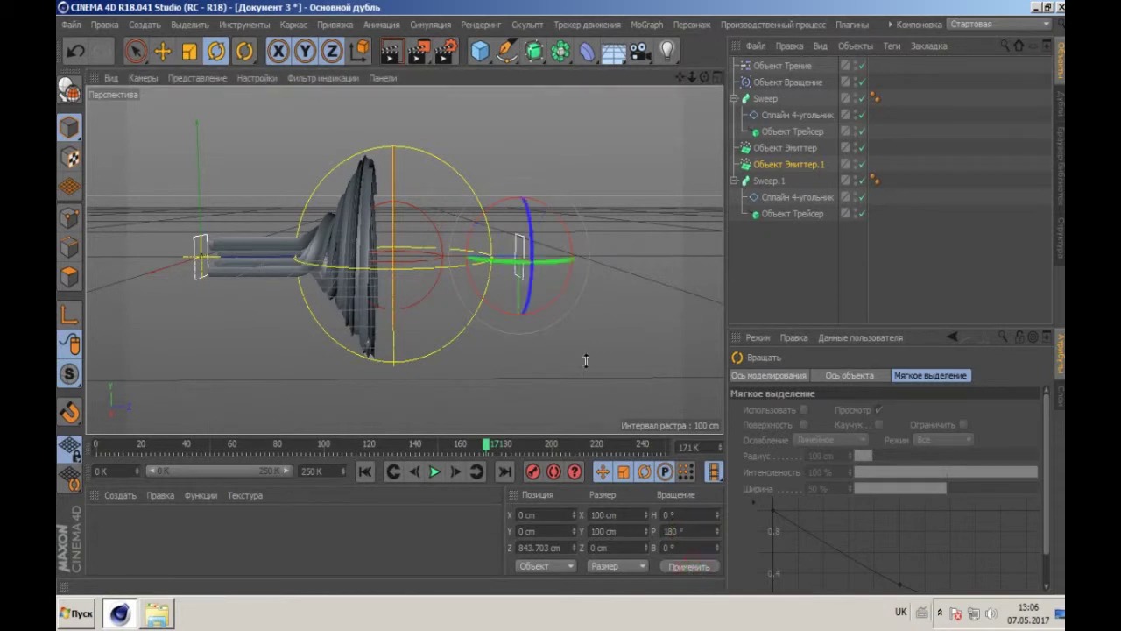
Step: Play the animation from the start to preview the ribbons from both emitters
{"action": "left_click", "coordinate": [365, 472]}
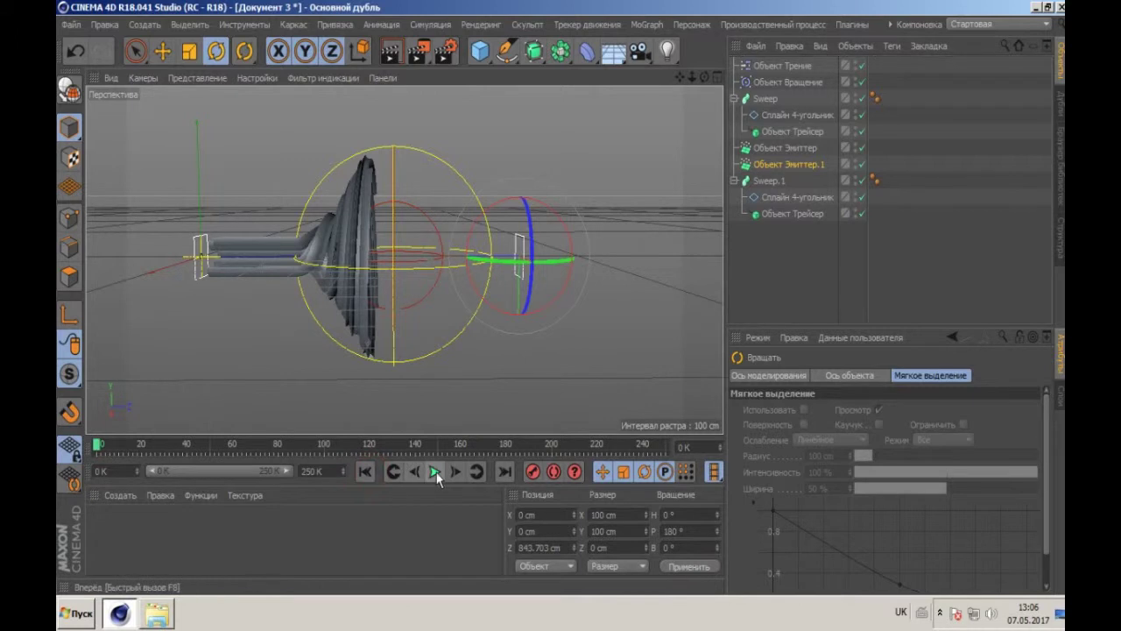
{"action": "left_click", "coordinate": [435, 473]}
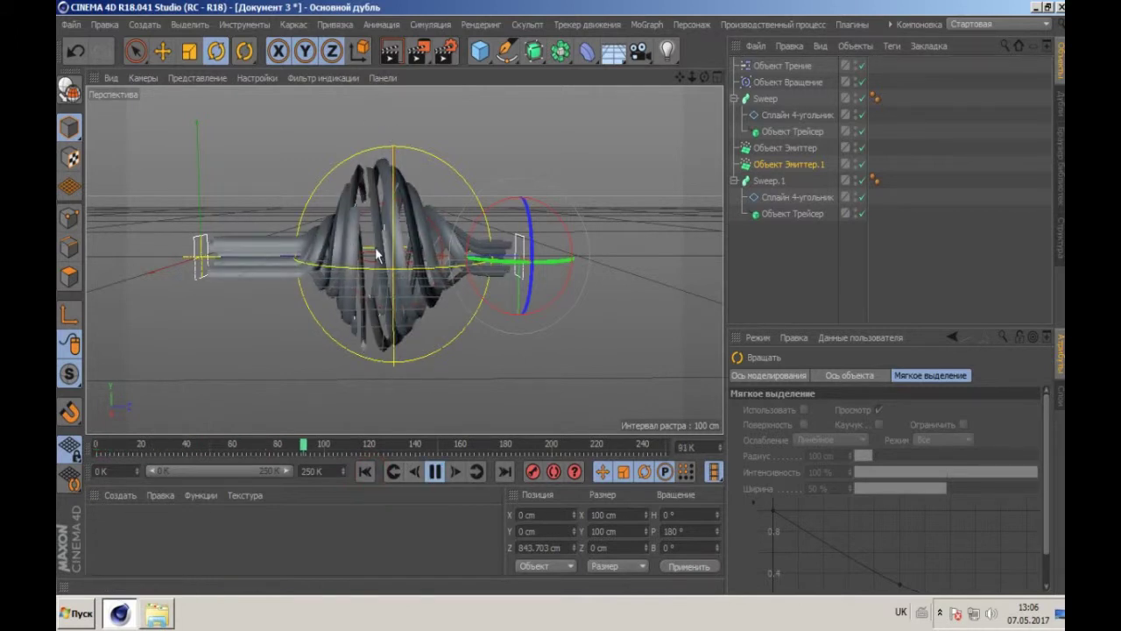
{"action": "left_click", "coordinate": [435, 473]}
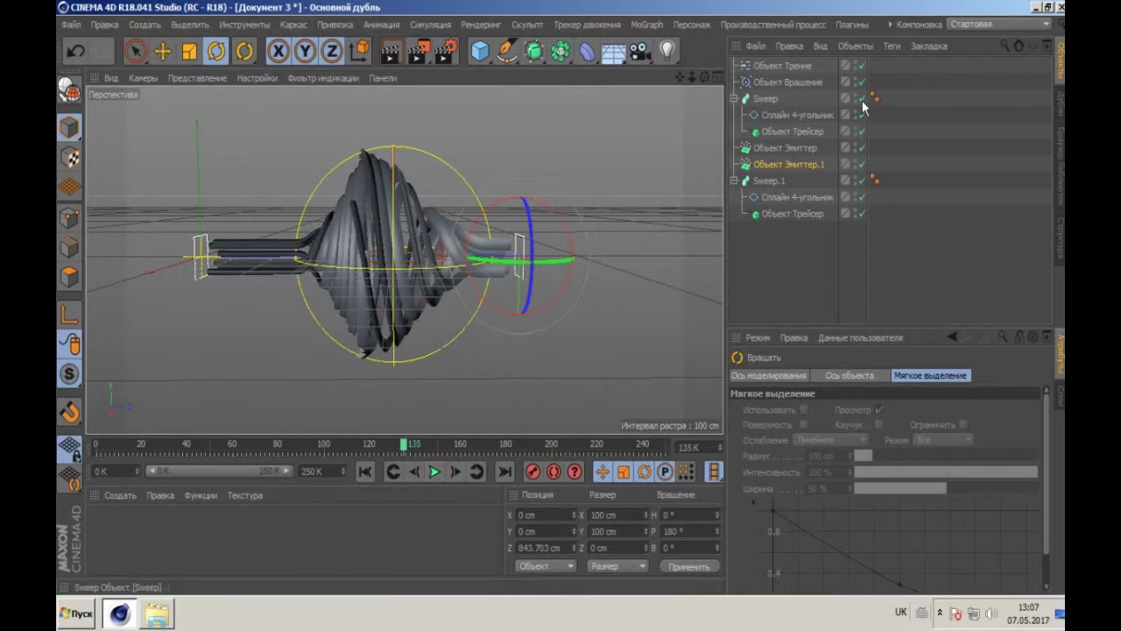
Step: Move the duplicate emitter farther out along Z to about 959 cm and replay the animation
{"action": "left_click", "coordinate": [788, 167]}
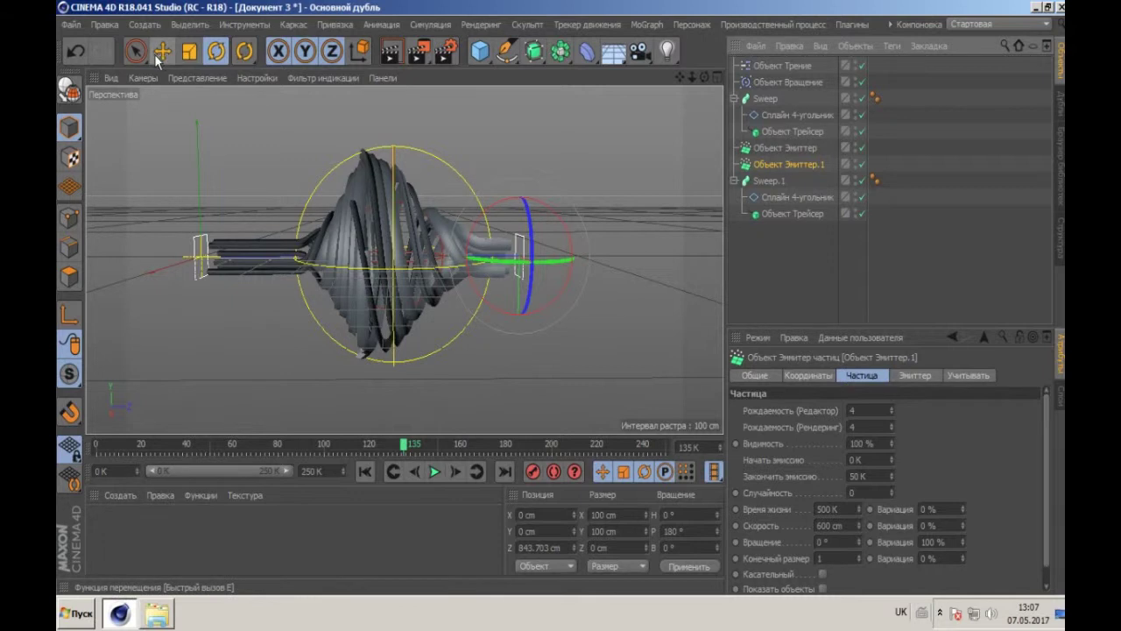
{"action": "key", "text": "e"}
{"action": "left_click_drag", "start_coordinate": [438, 255], "coordinate": [483, 260]}
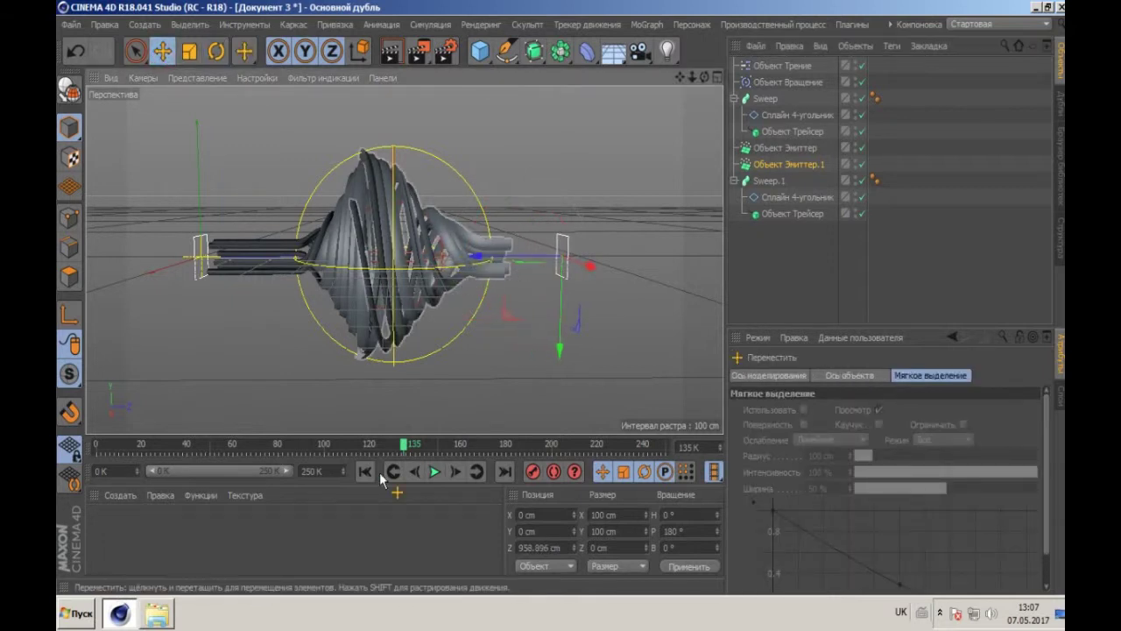
{"action": "left_click", "coordinate": [435, 472]}
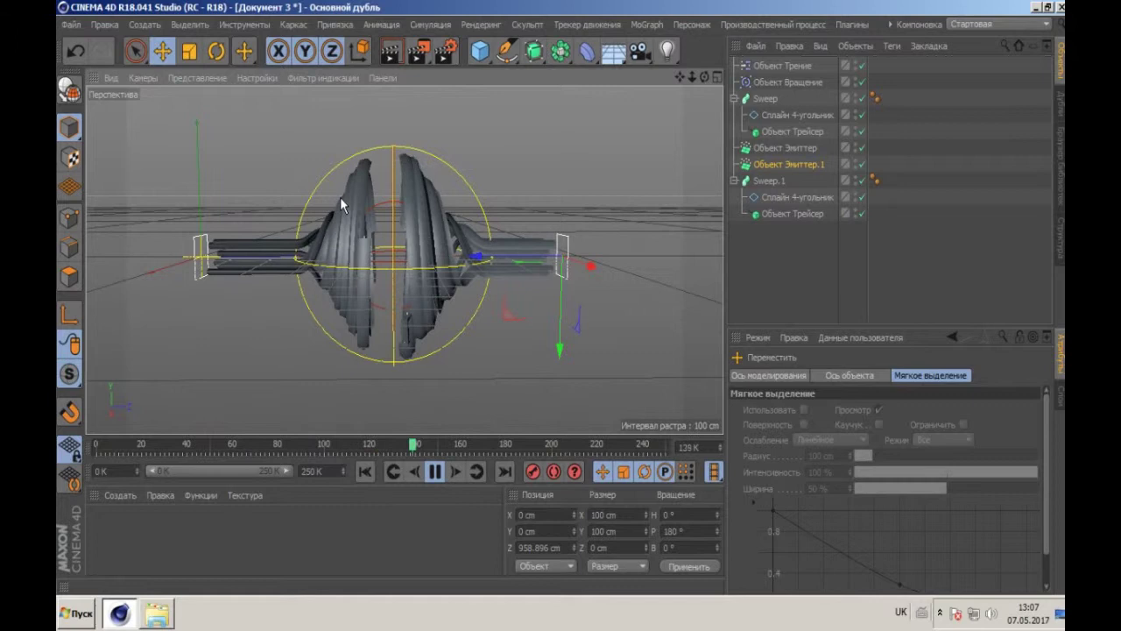
{"action": "left_click", "coordinate": [435, 473]}
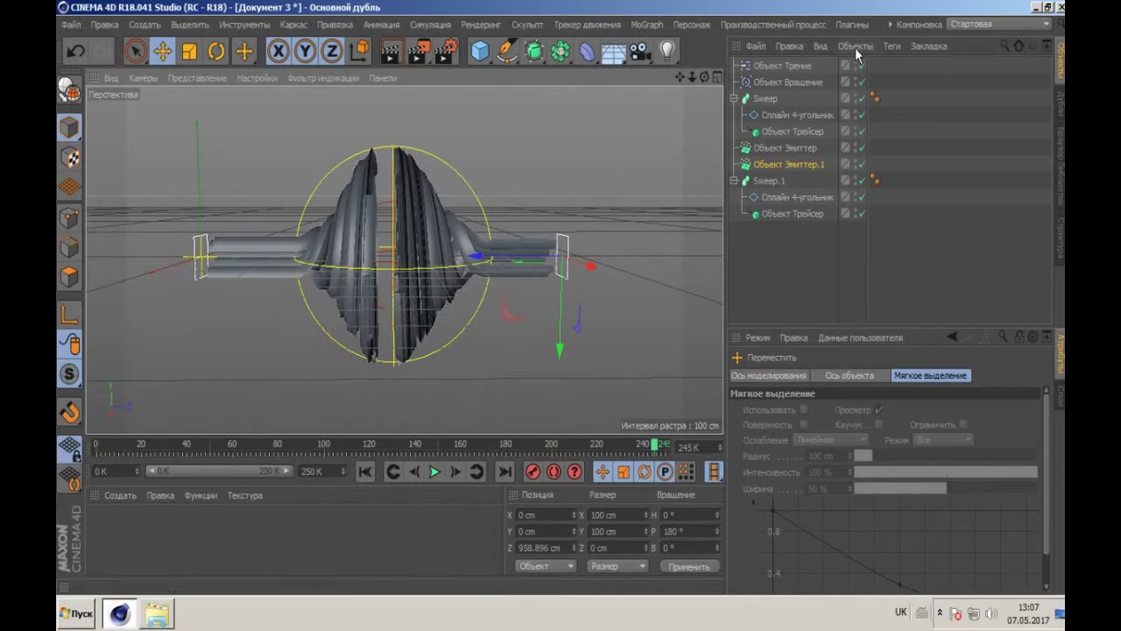
Step: Move the original emitter along Z to about 21 cm, replay the animation and render the view
{"action": "left_click", "coordinate": [780, 149]}
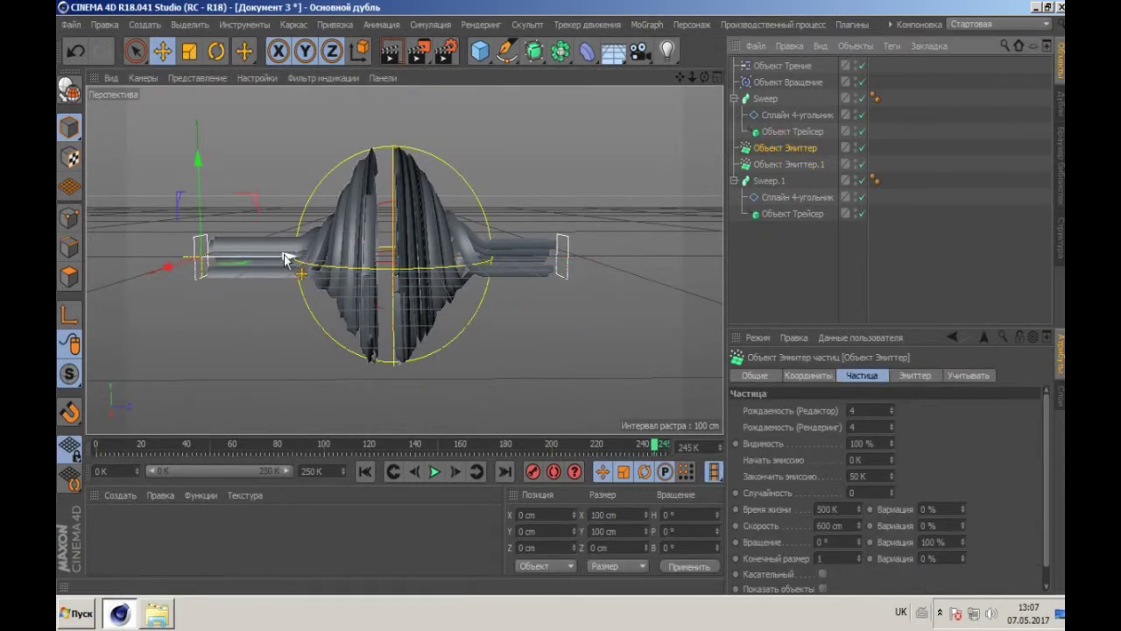
{"action": "left_click_drag", "start_coordinate": [289, 255], "coordinate": [293, 260]}
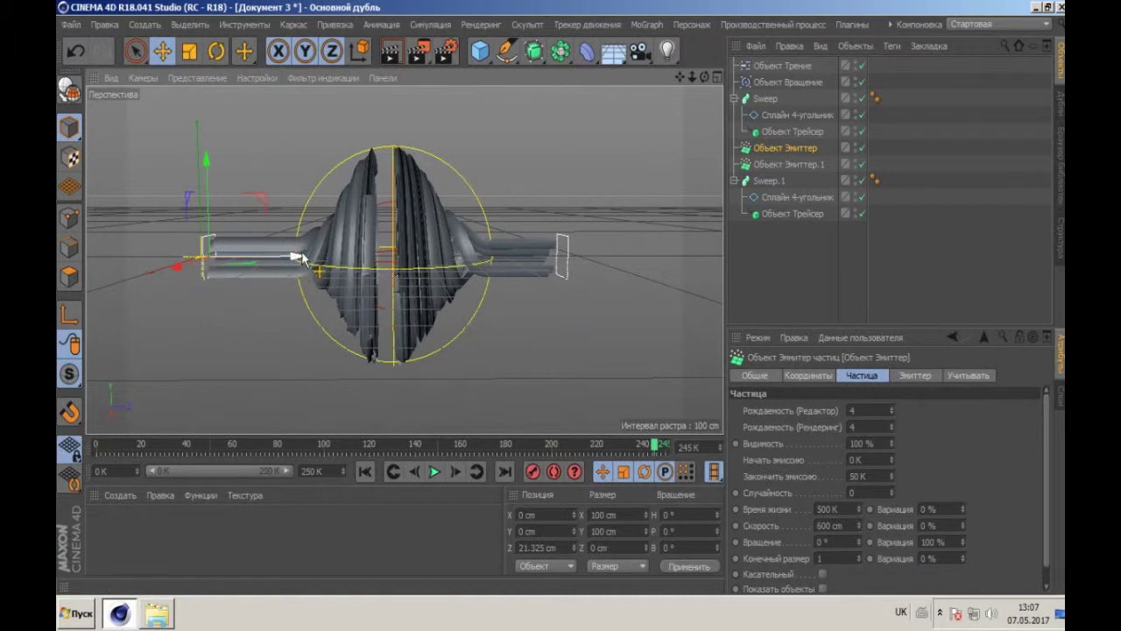
{"action": "left_click", "coordinate": [432, 472]}
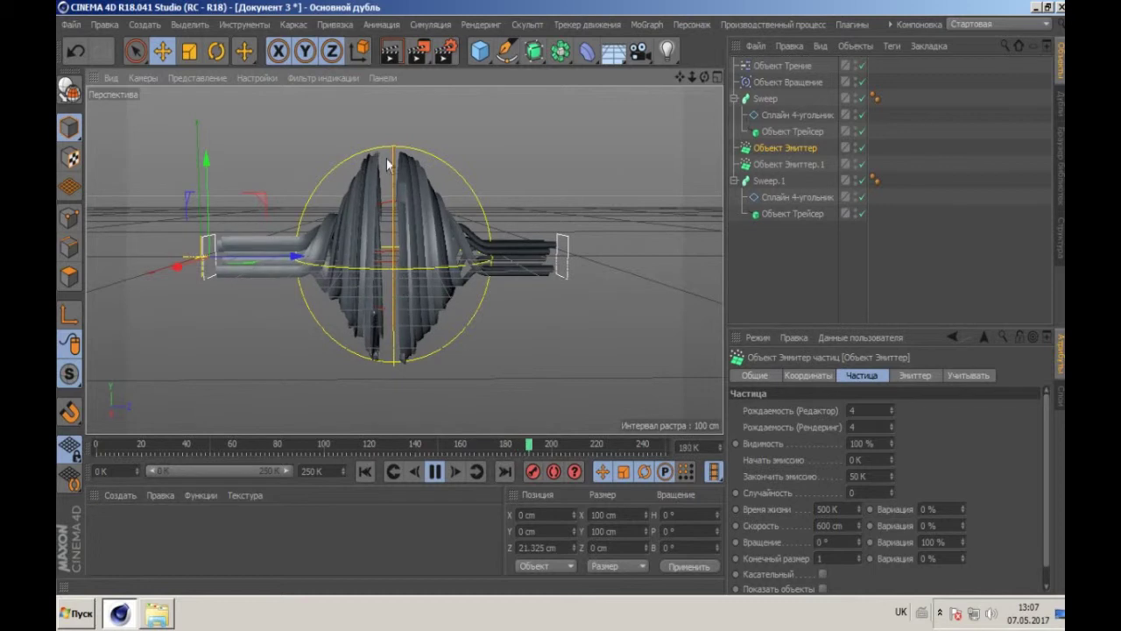
{"action": "left_click", "coordinate": [396, 54]}
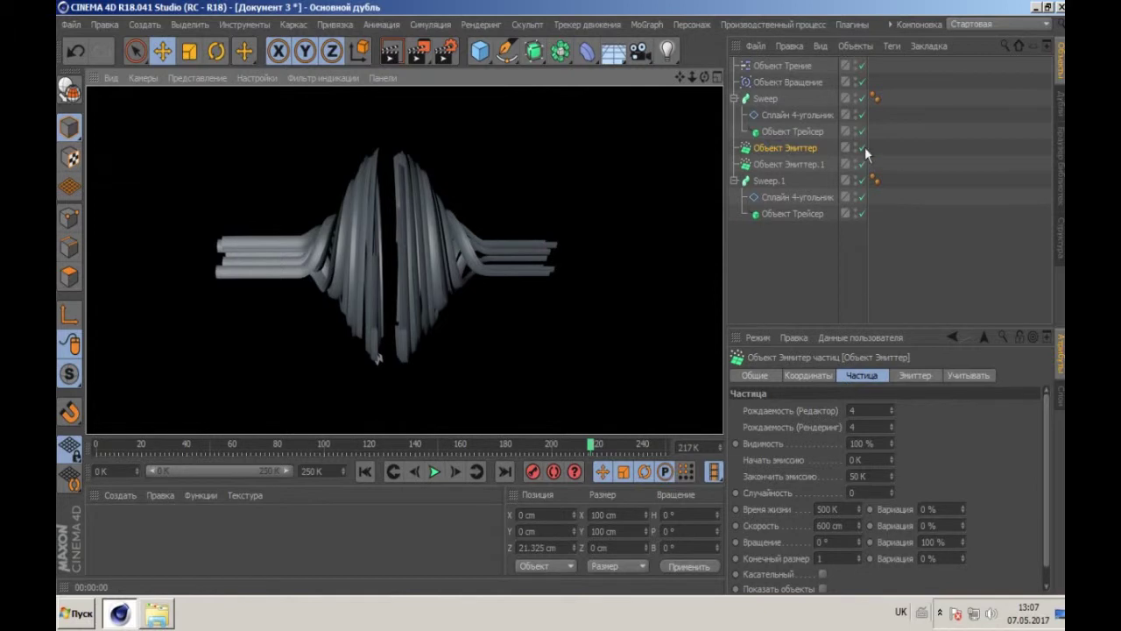
Step: Set the particle speed of both emitters to 700 cm
{"action": "left_click", "coordinate": [787, 151], "text": "ctrl"}
{"action": "left_click", "coordinate": [787, 151]}
{"action": "left_click", "coordinate": [787, 163], "text": "ctrl"}
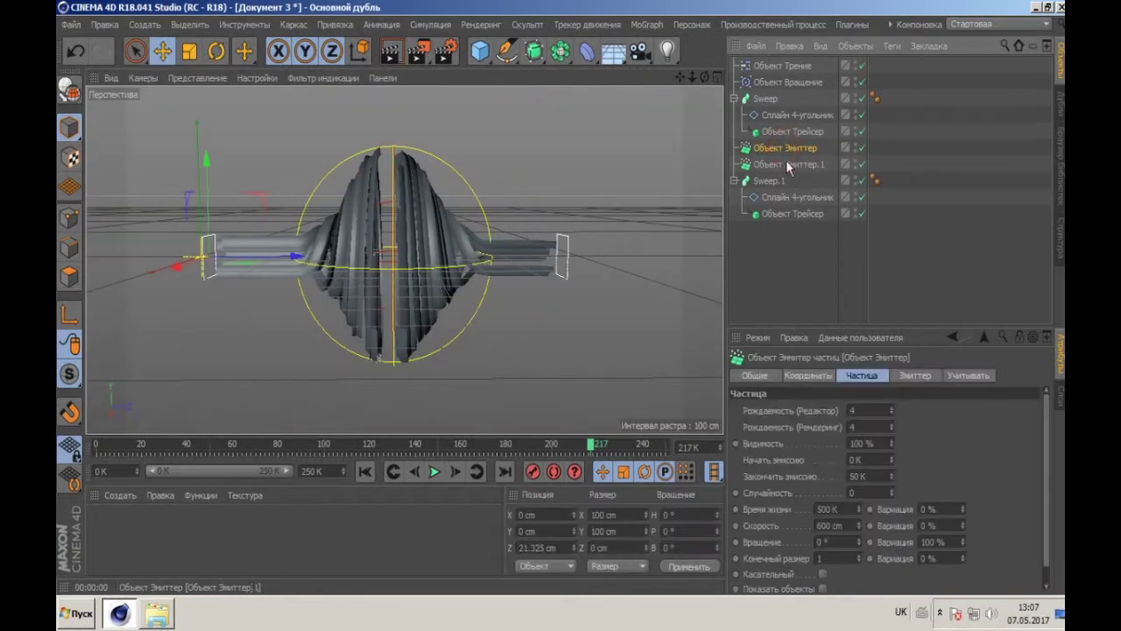
{"action": "left_click_drag", "start_coordinate": [1042, 447], "coordinate": [1043, 477]}
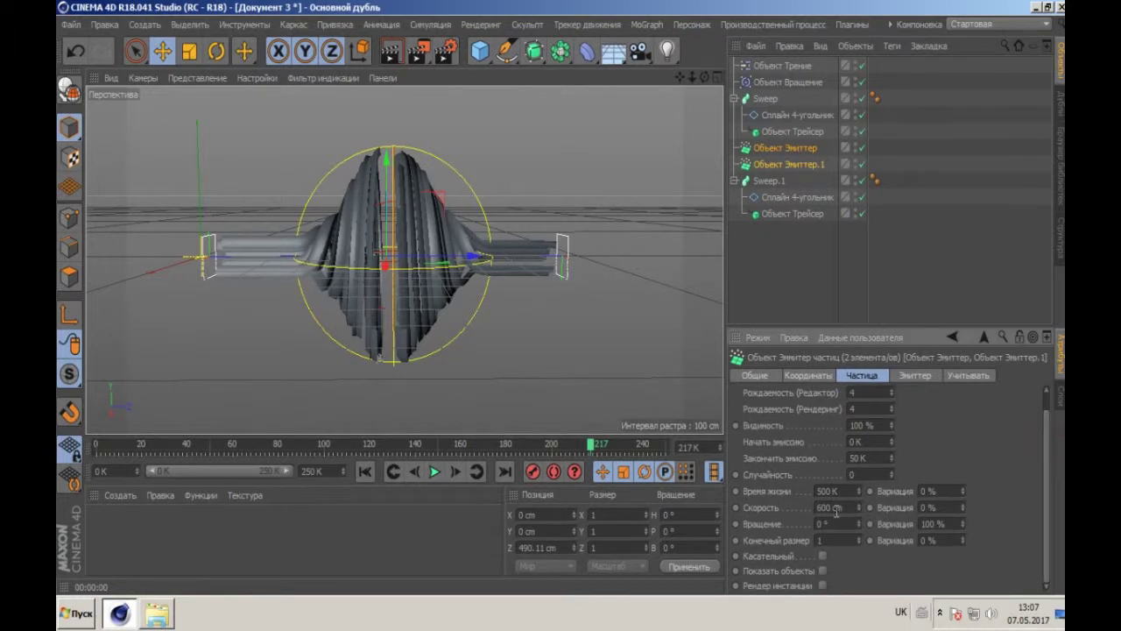
{"action": "type", "text": "700"}
{"action": "left_click", "coordinate": [1037, 433]}
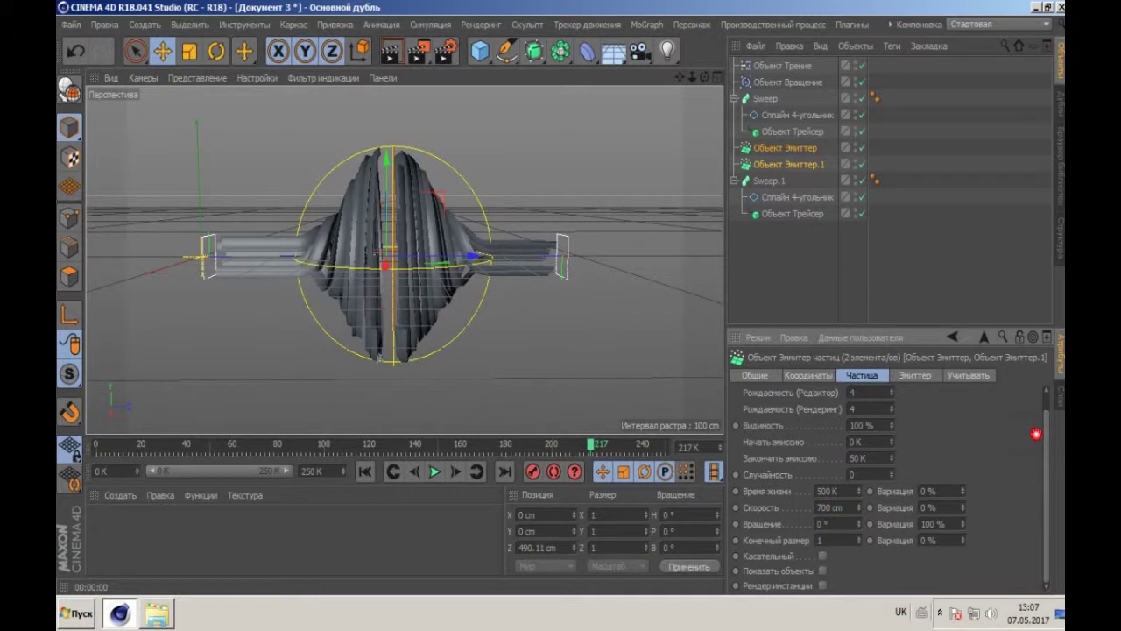
Step: Replay the animation from the start, stop it once the sphere has formed, and render a close-up preview
{"action": "left_click", "coordinate": [364, 471]}
{"action": "left_click", "coordinate": [435, 471]}
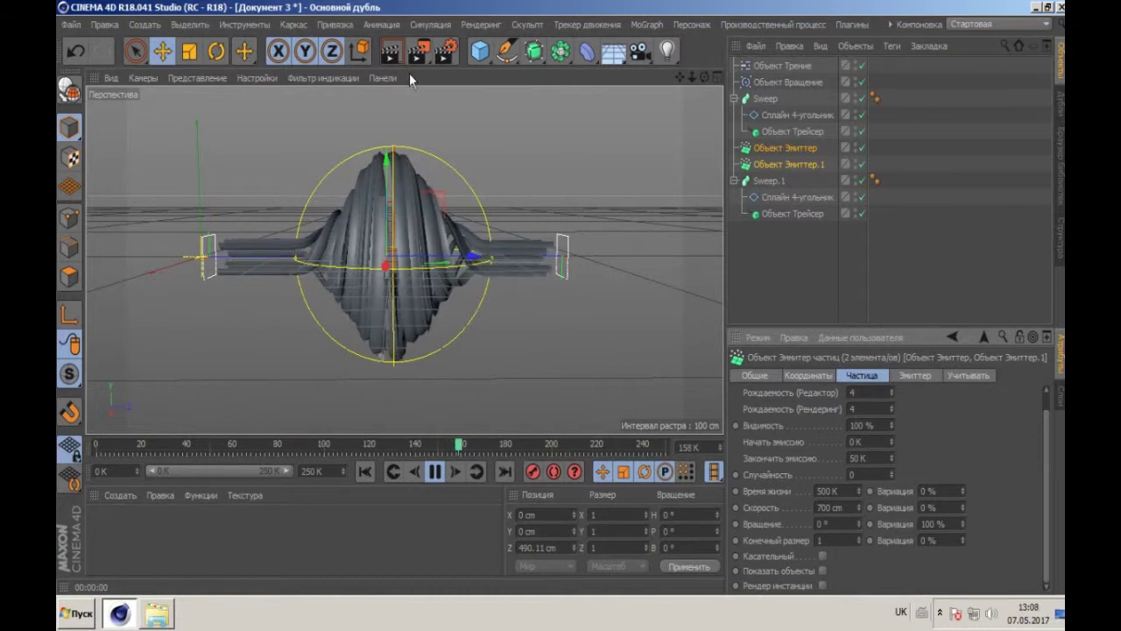
{"action": "key", "text": "F8"}
{"action": "left_click", "coordinate": [392, 55]}
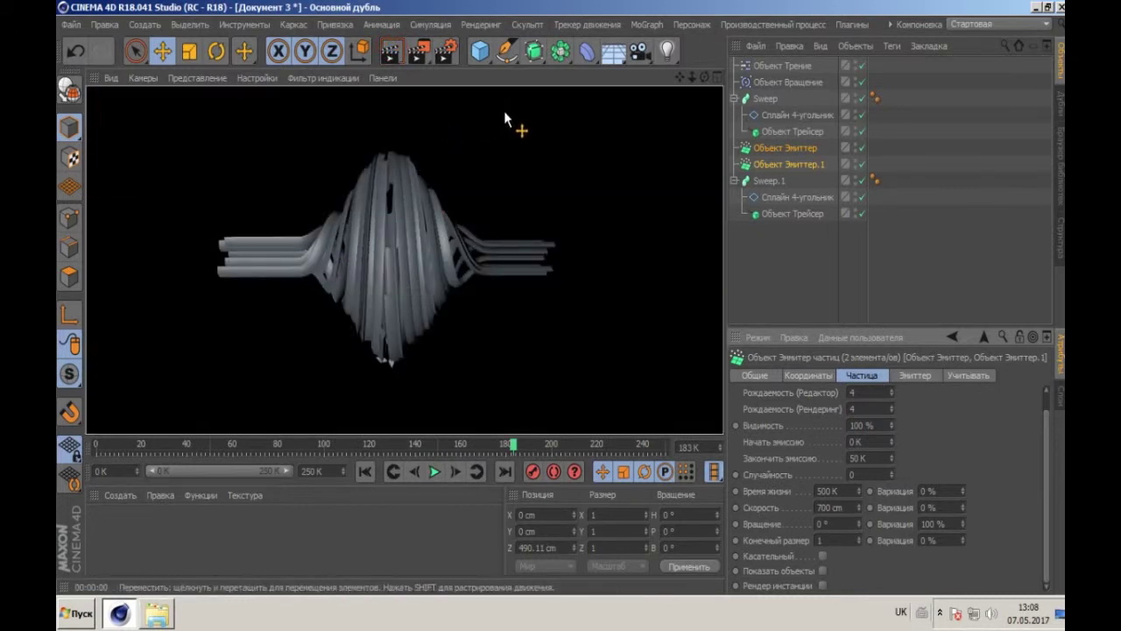
{"action": "left_click_drag", "start_coordinate": [692, 78], "coordinate": [409, 256]}
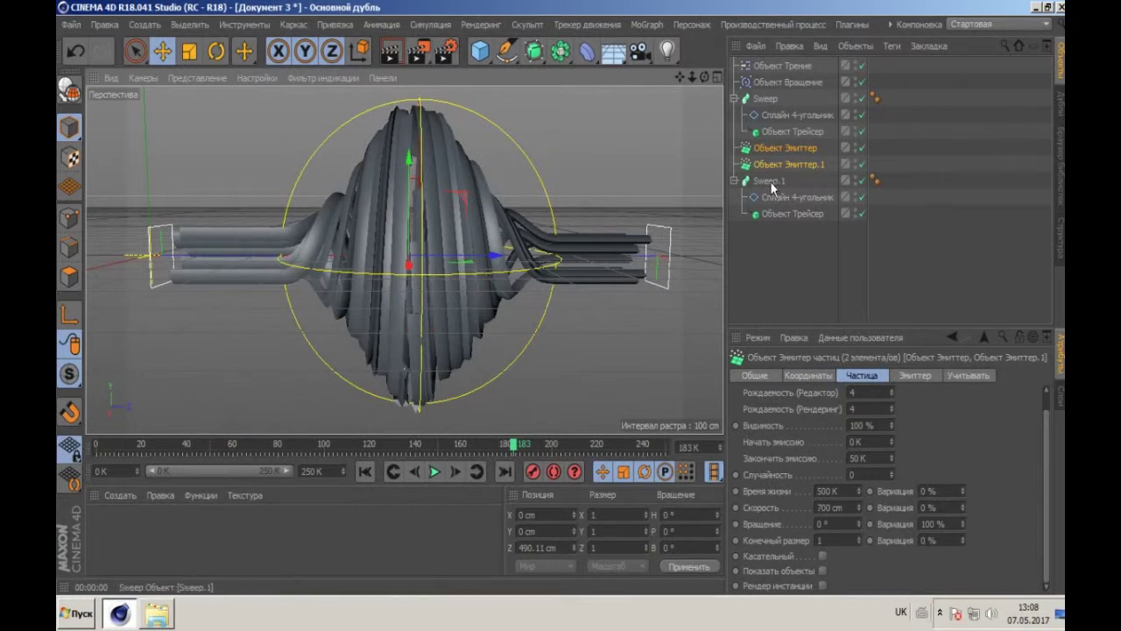
Step: Lower the start of the Scale curve in the details of both Sweep objects to thin the ribbons, and render the view
{"action": "left_click", "coordinate": [770, 180]}
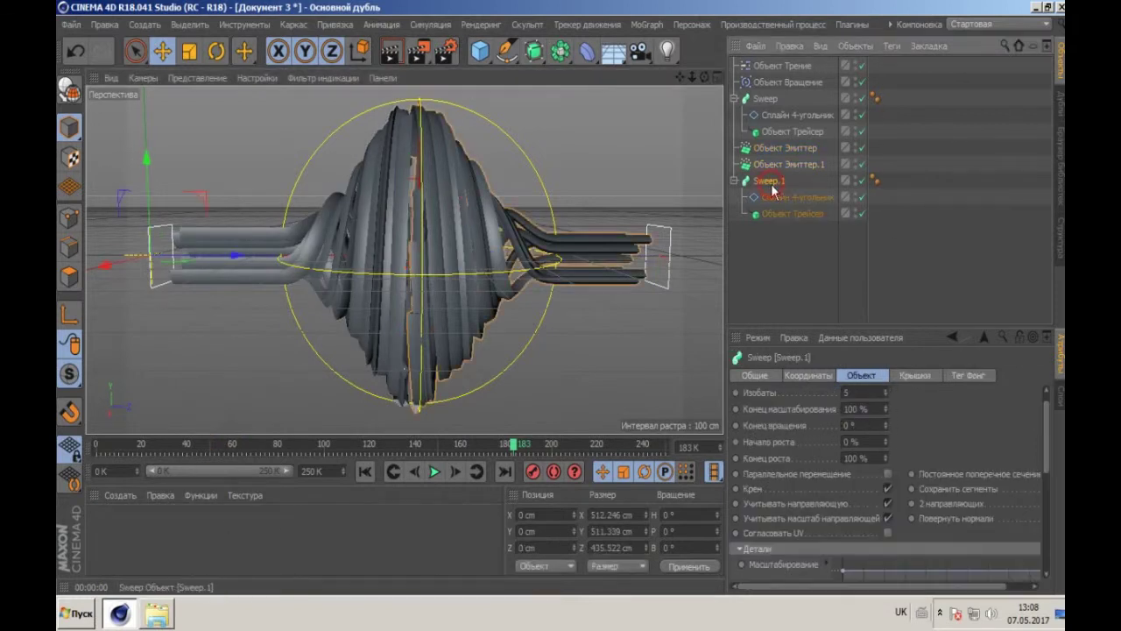
{"action": "left_click", "coordinate": [767, 99], "text": "ctrl"}
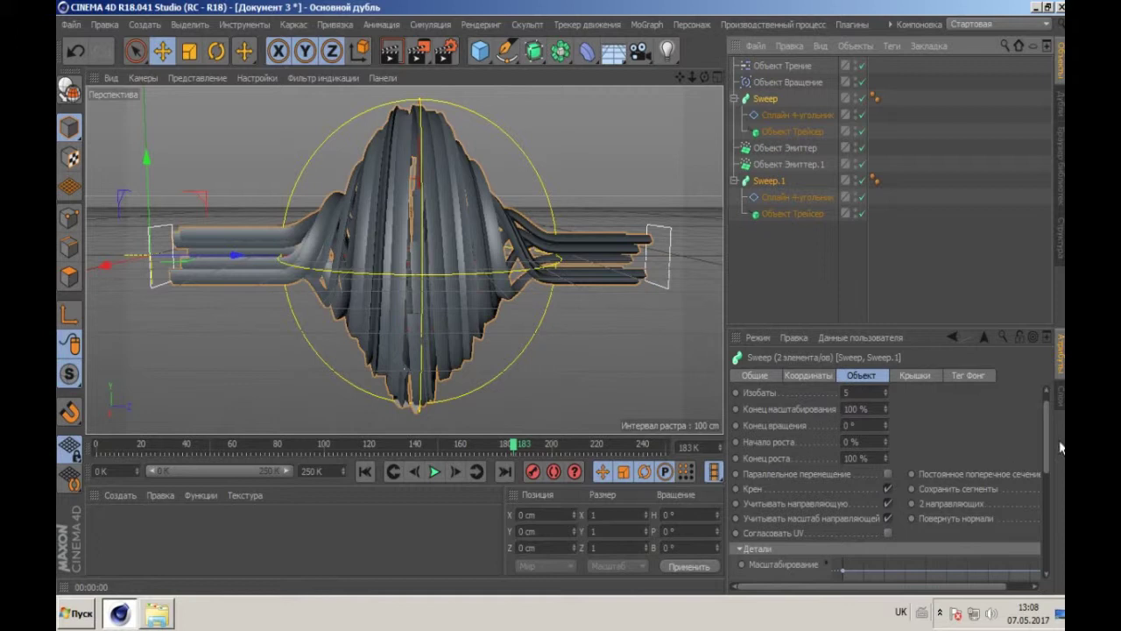
{"action": "scroll", "coordinate": [1050, 452], "scroll_direction": "down", "scroll_amount": 3}
{"action": "left_click_drag", "start_coordinate": [843, 497], "coordinate": [848, 565]}
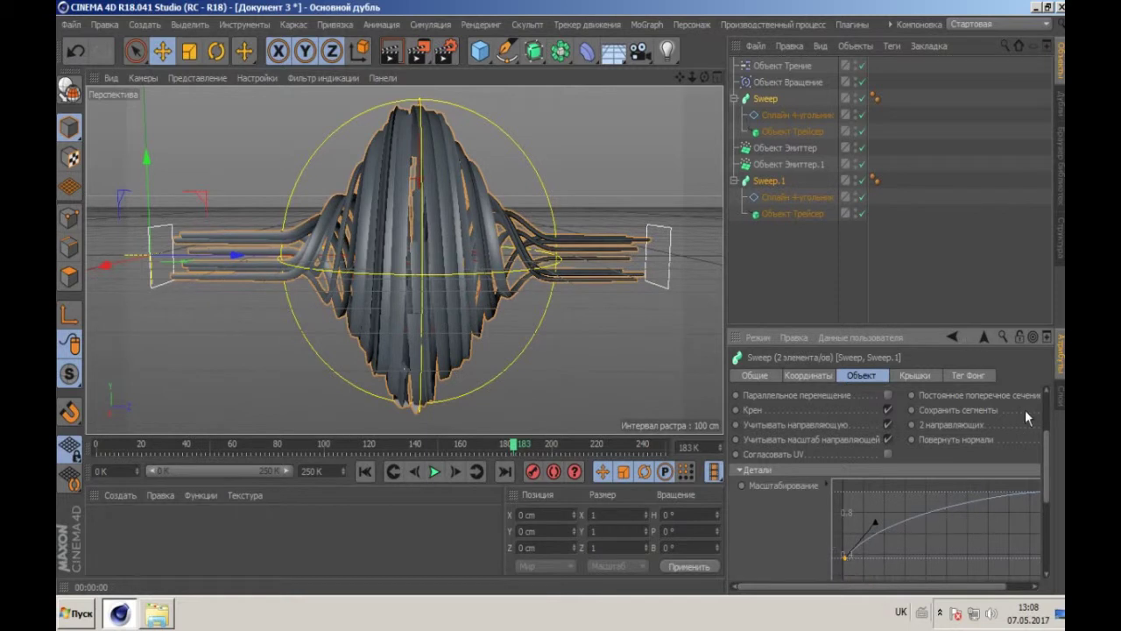
{"action": "scroll", "coordinate": [1045, 449], "scroll_direction": "down", "scroll_amount": 3}
{"action": "scroll", "coordinate": [1044, 449], "scroll_direction": "up", "scroll_amount": 5}
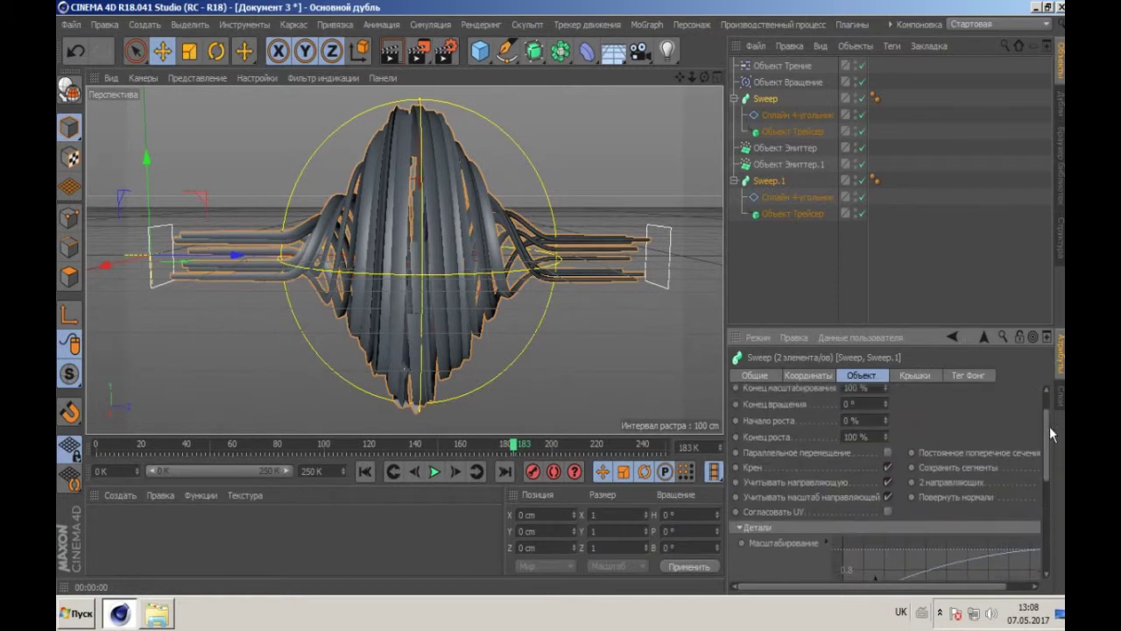
{"action": "left_click", "coordinate": [388, 55]}
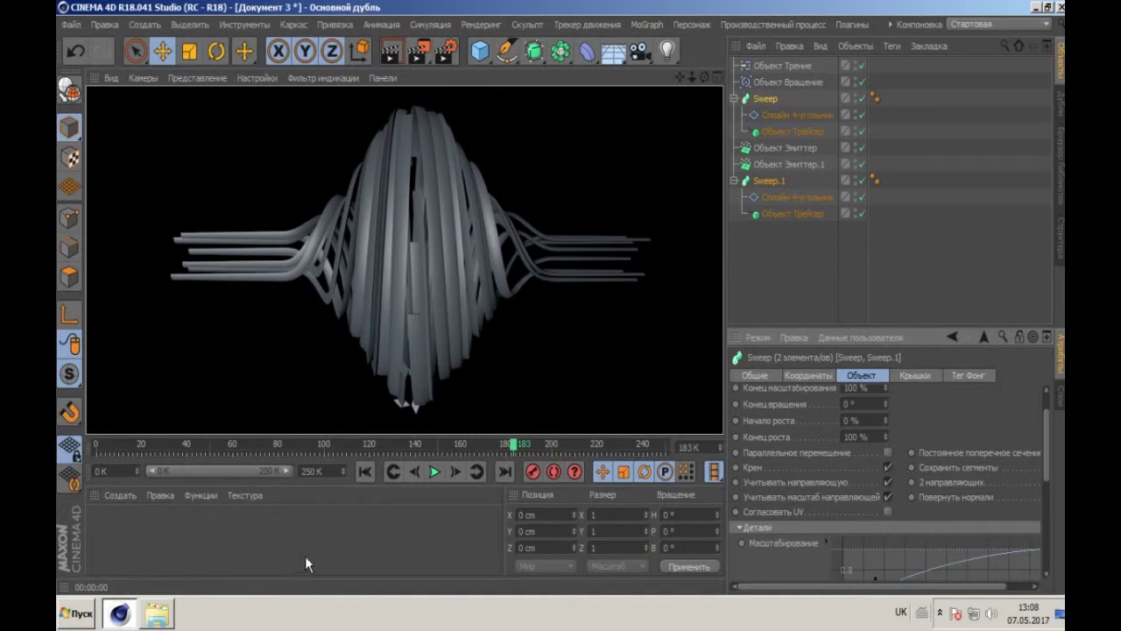
Step: Create a new material with the Fire (Огонь) surface shader as its Color texture
{"action": "left_click", "coordinate": [127, 496]}
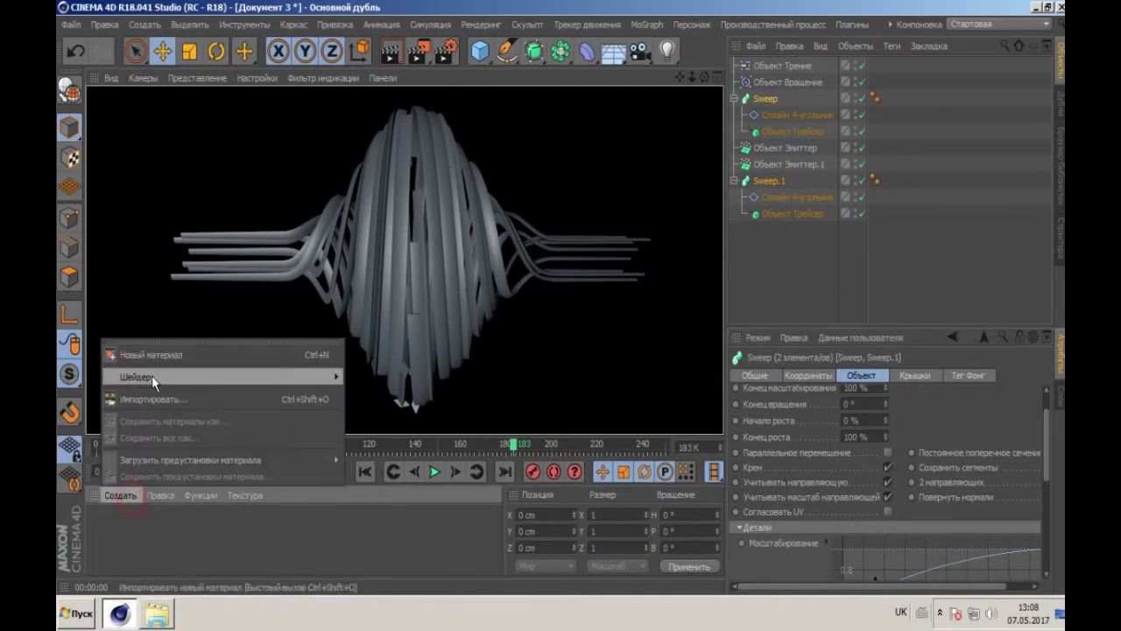
{"action": "left_click", "coordinate": [155, 354]}
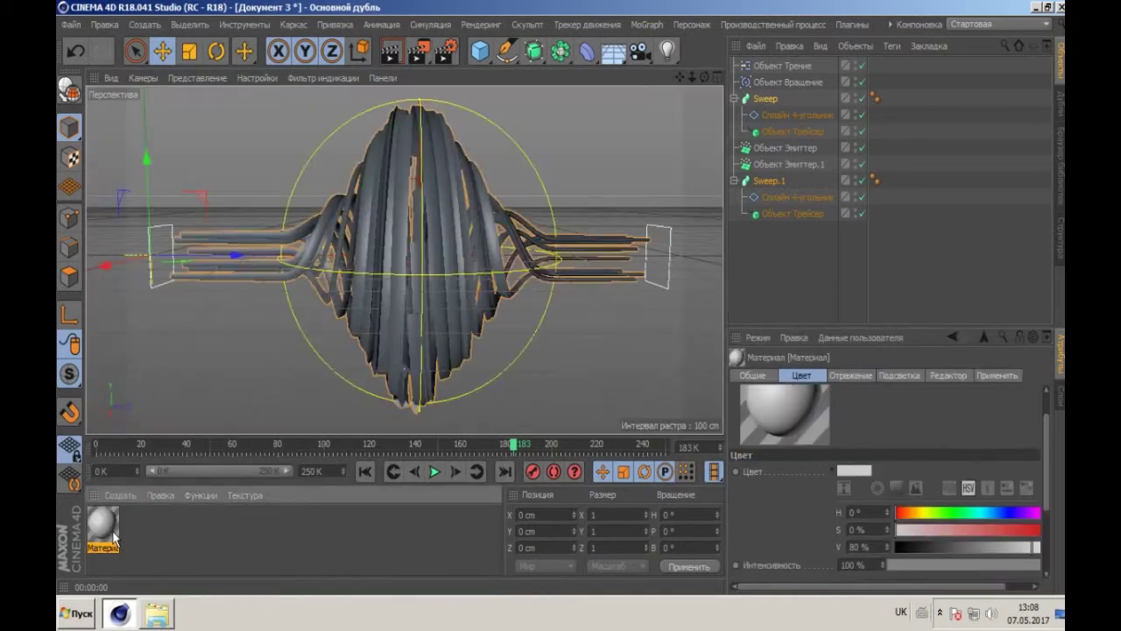
{"action": "double_click", "coordinate": [103, 526]}
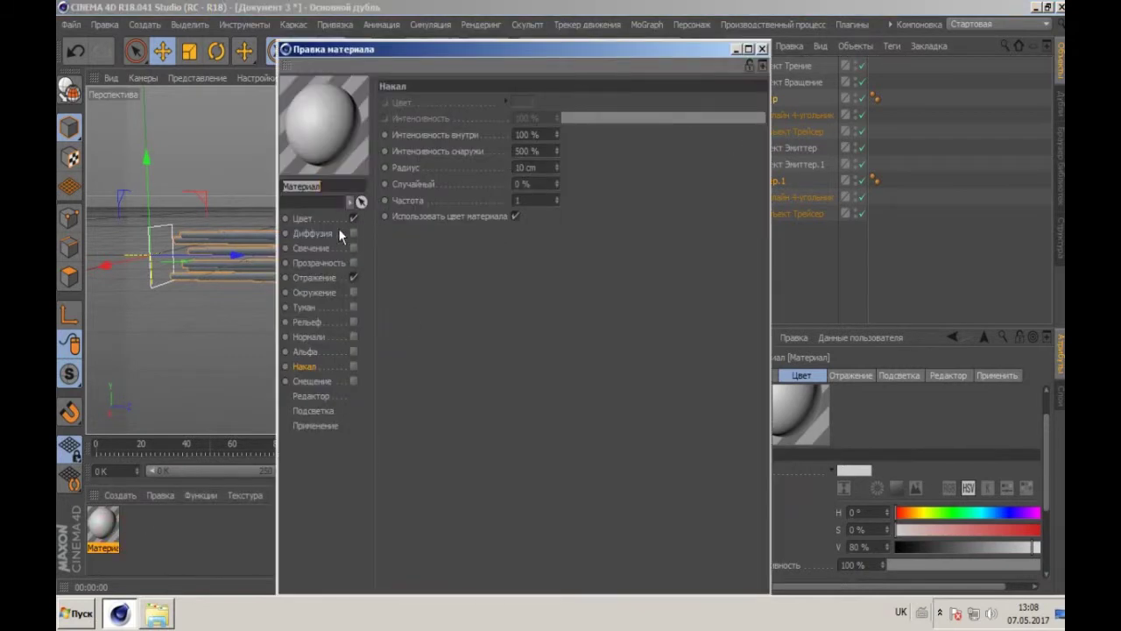
{"action": "left_click", "coordinate": [306, 220]}
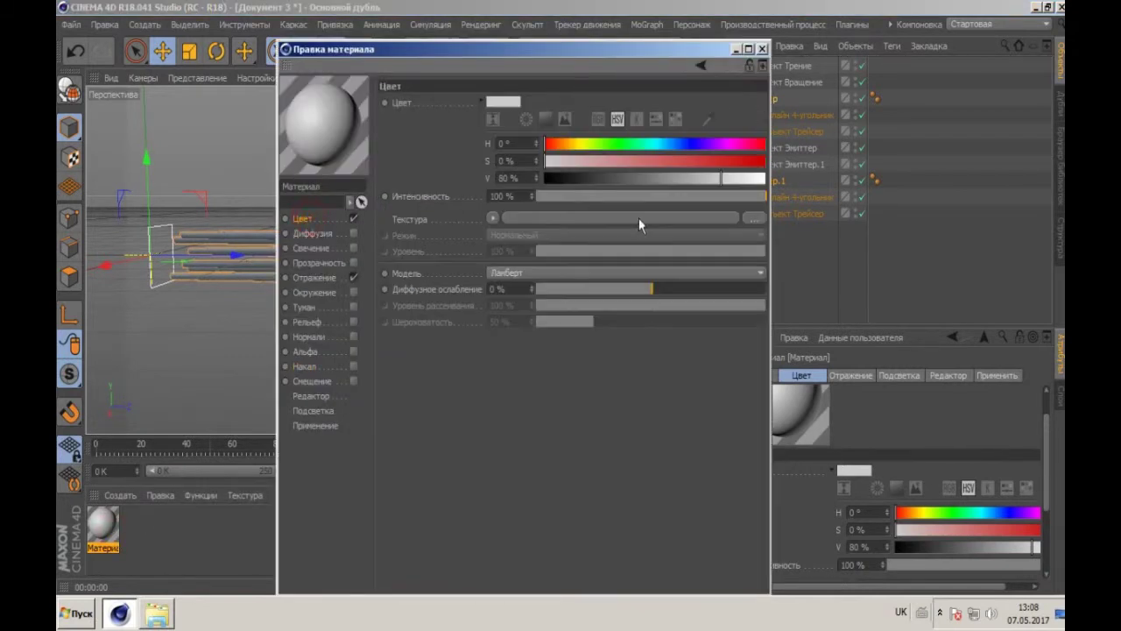
{"action": "left_click", "coordinate": [496, 219]}
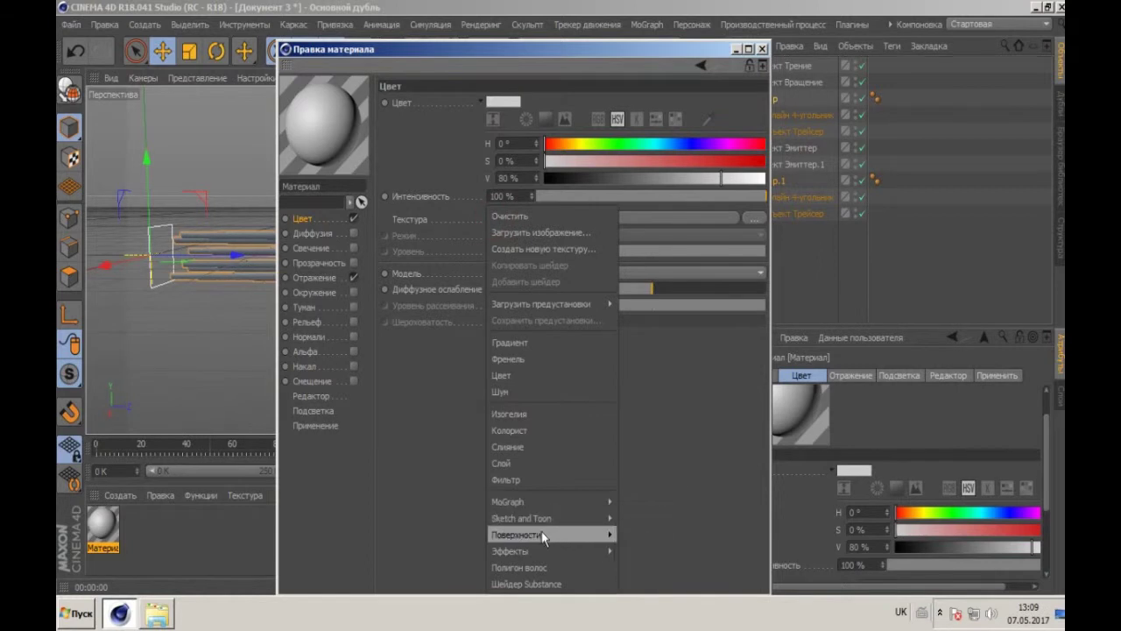
{"action": "mouse_move", "coordinate": [549, 550]}
{"action": "mouse_move", "coordinate": [578, 534]}
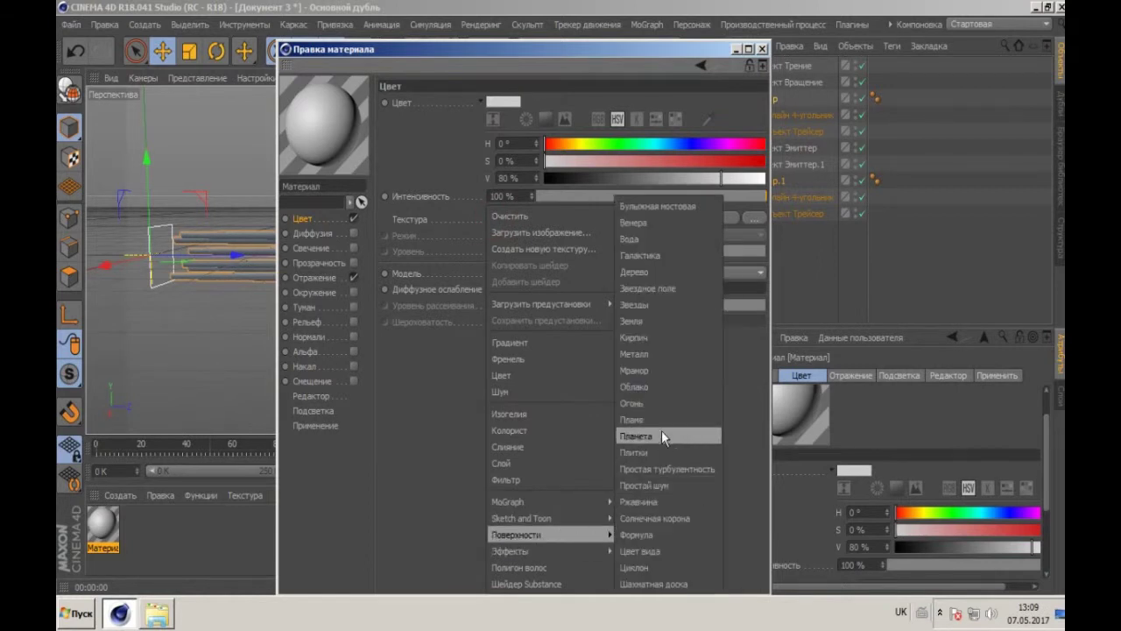
{"action": "left_click", "coordinate": [654, 402]}
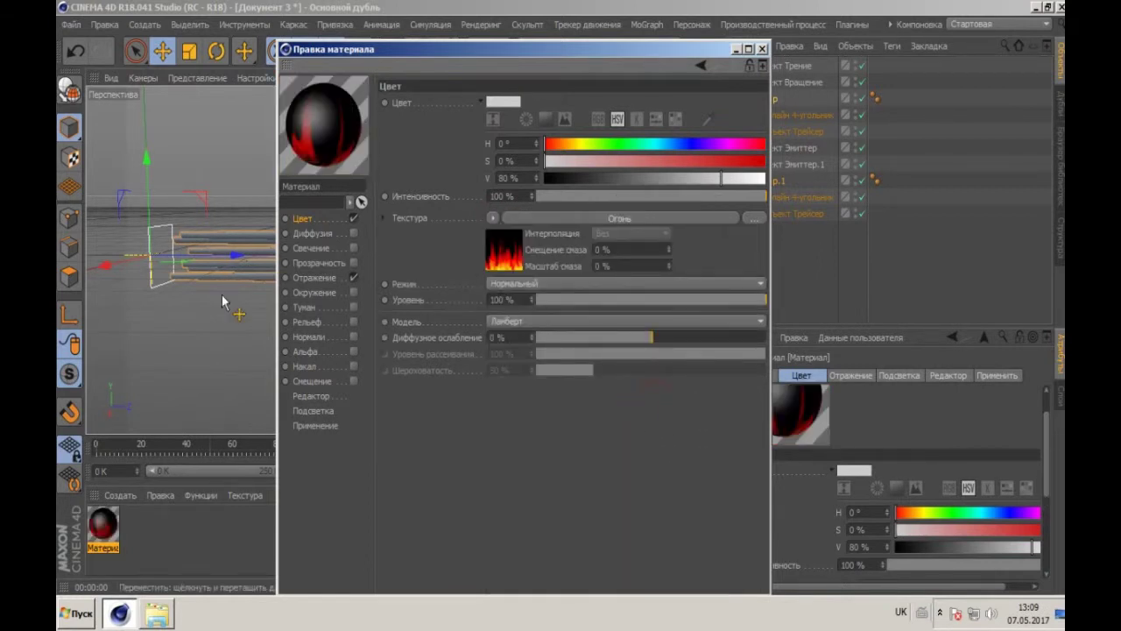
Step: Disable the material's Reflectance channel and enable Luminance with the Fire (Огонь) surface shader as texture
{"action": "left_click", "coordinate": [355, 275]}
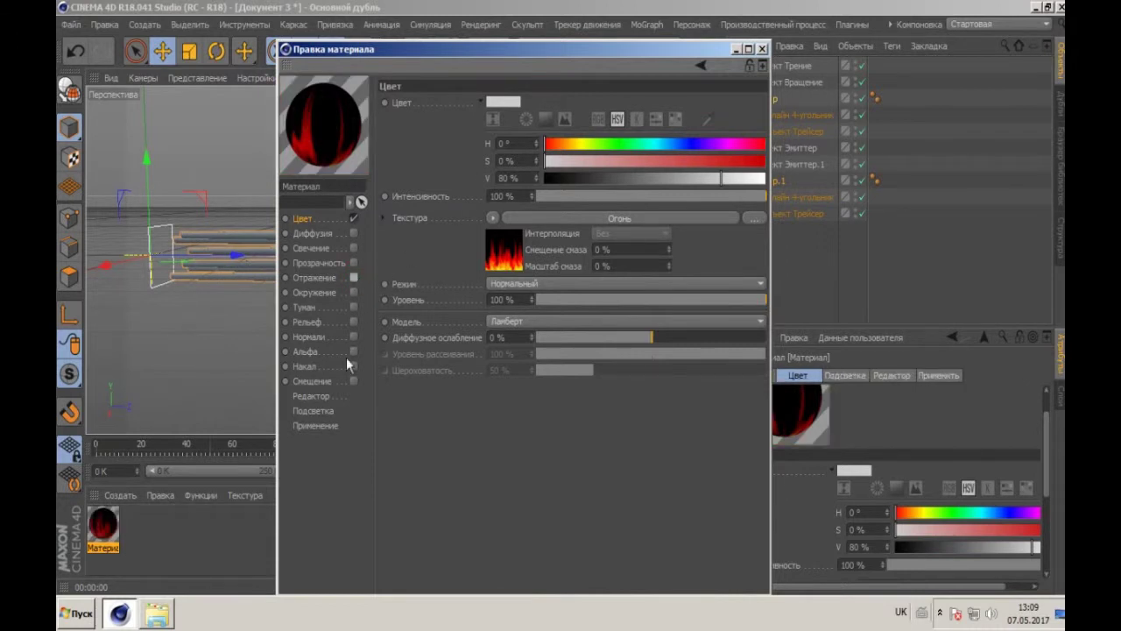
{"action": "left_click", "coordinate": [353, 248]}
{"action": "left_click", "coordinate": [439, 218]}
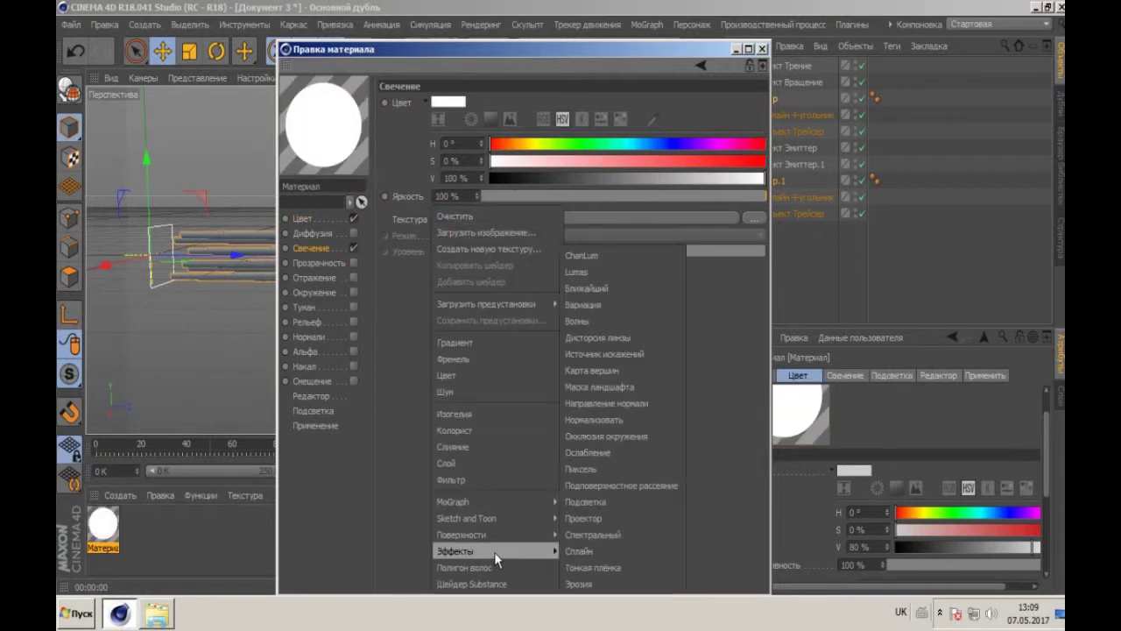
{"action": "mouse_move", "coordinate": [497, 533]}
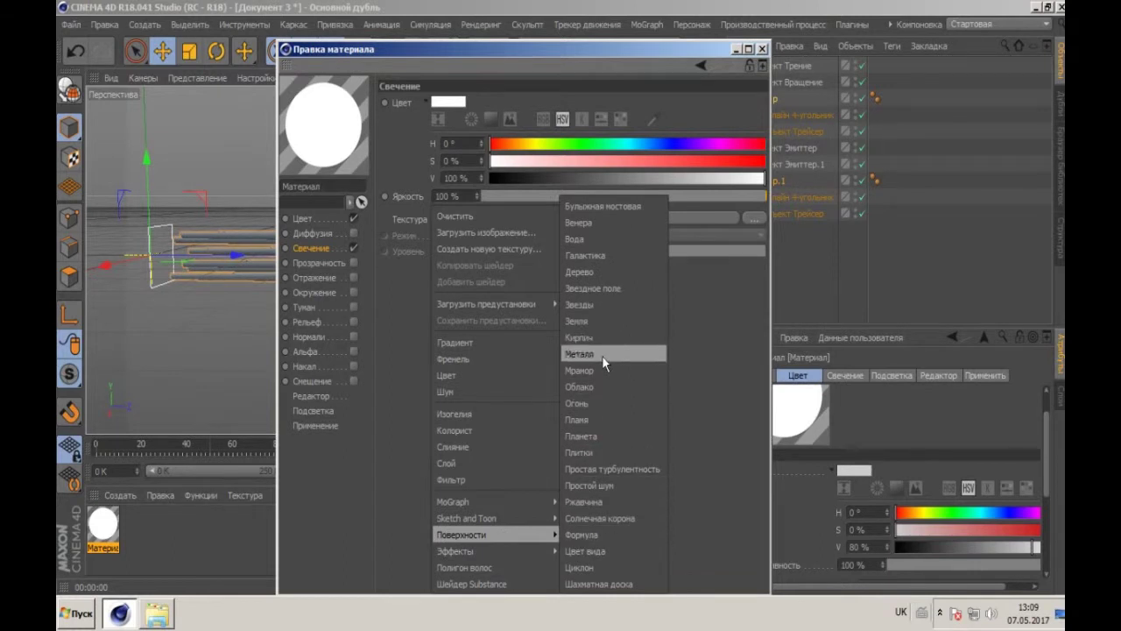
{"action": "left_click", "coordinate": [597, 402]}
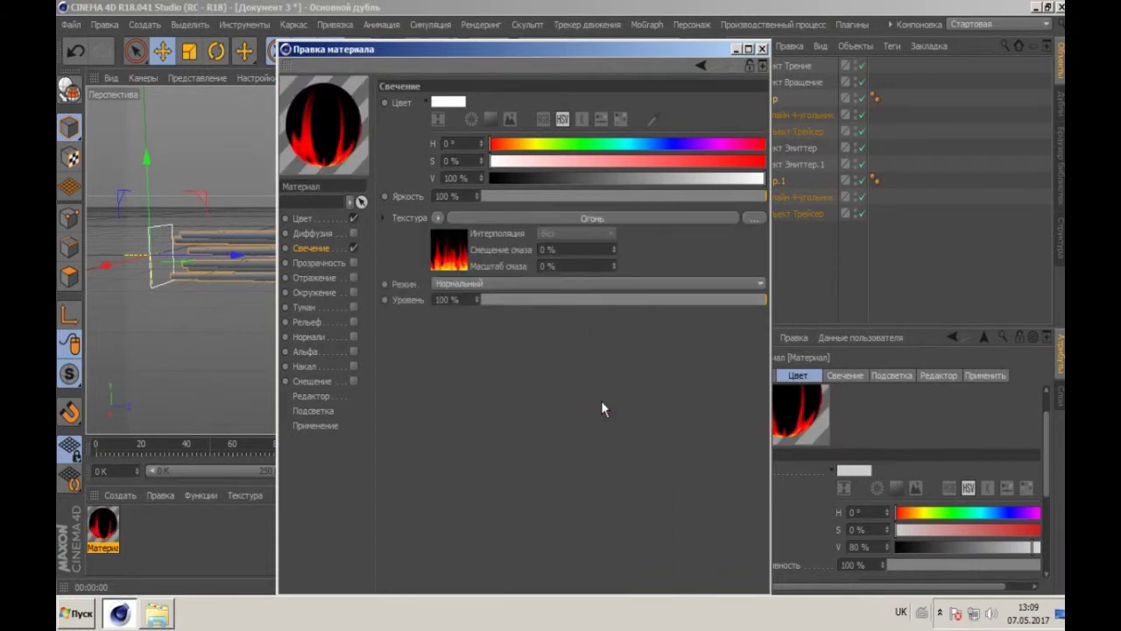
Step: Enable the material's Glow channel with outer strength 200% and inner strength 50%, and close the material editor
{"action": "left_click", "coordinate": [353, 366]}
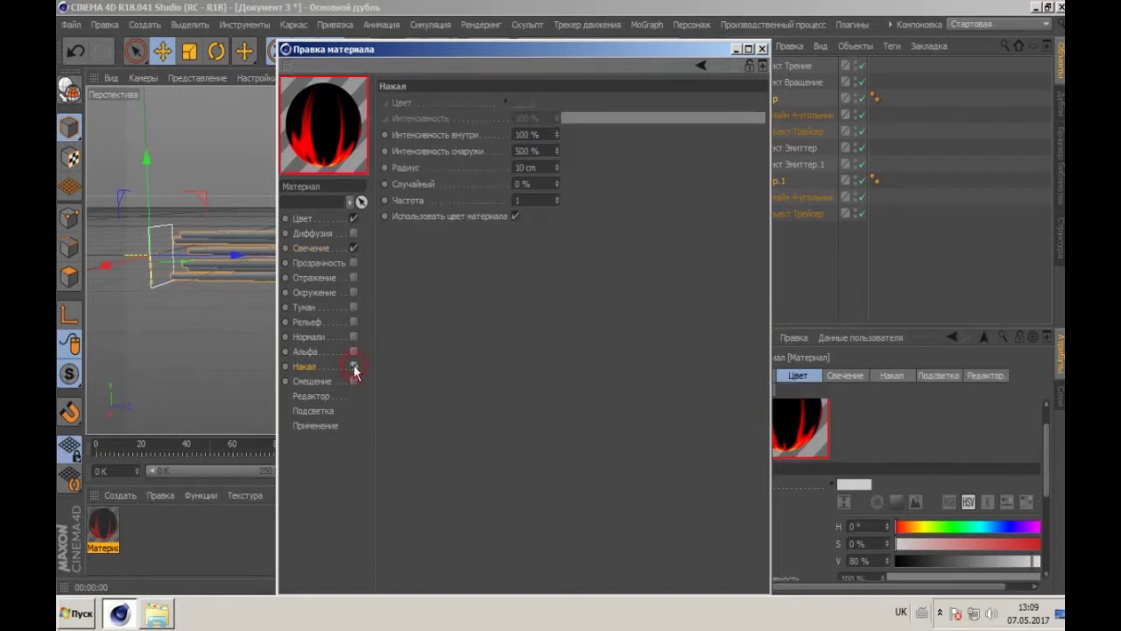
{"action": "left_click", "coordinate": [528, 150]}
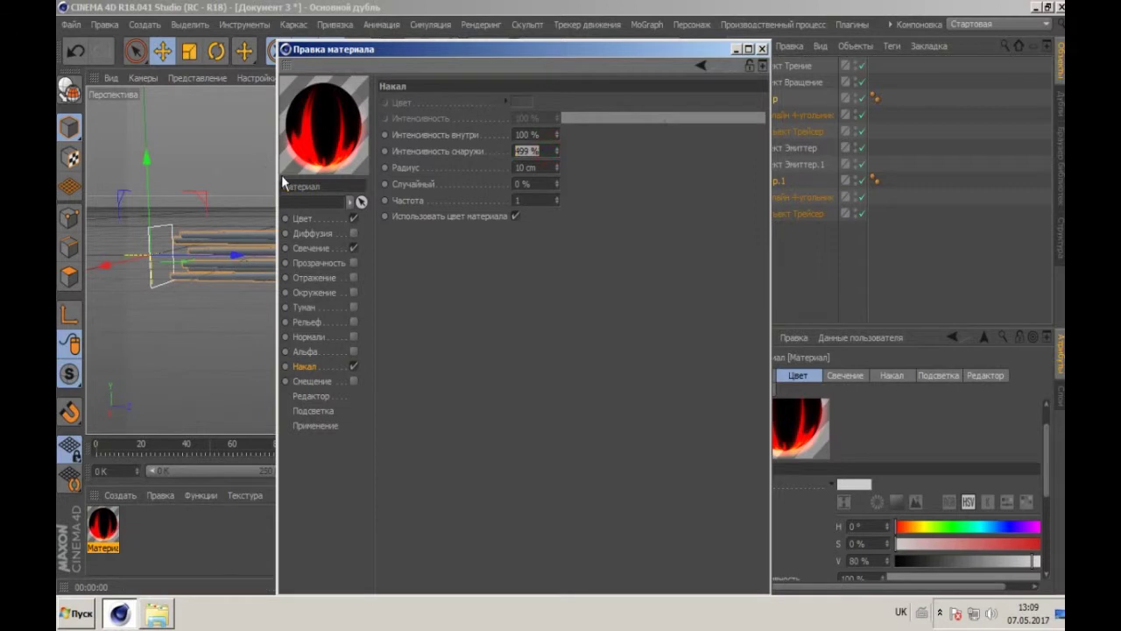
{"action": "key", "text": "shift+Tab"}
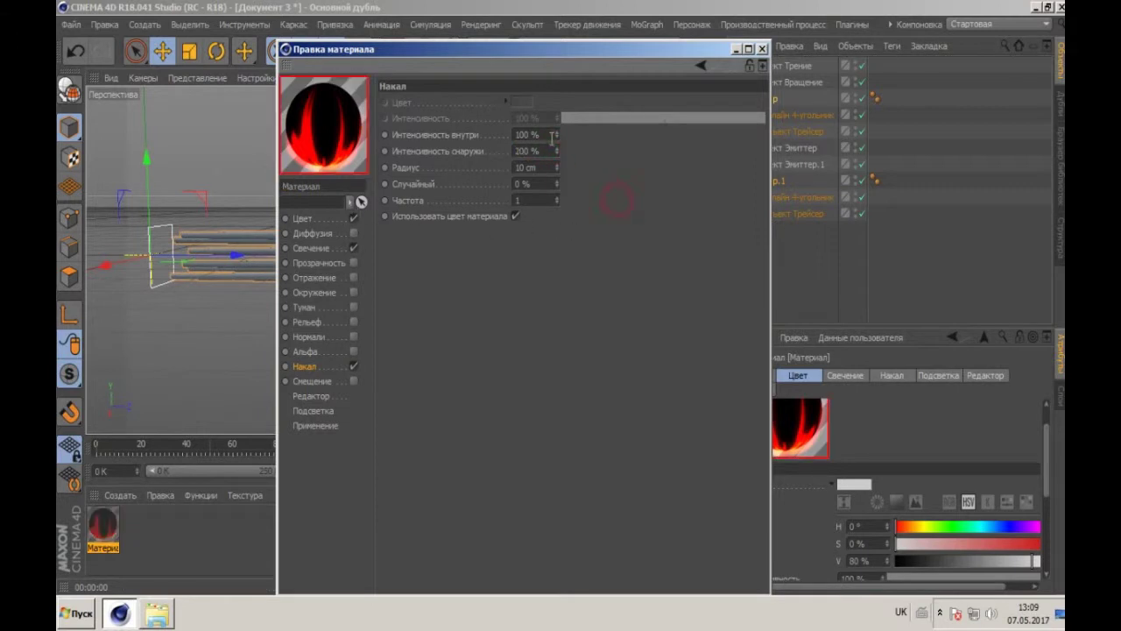
{"action": "type", "text": "5"}
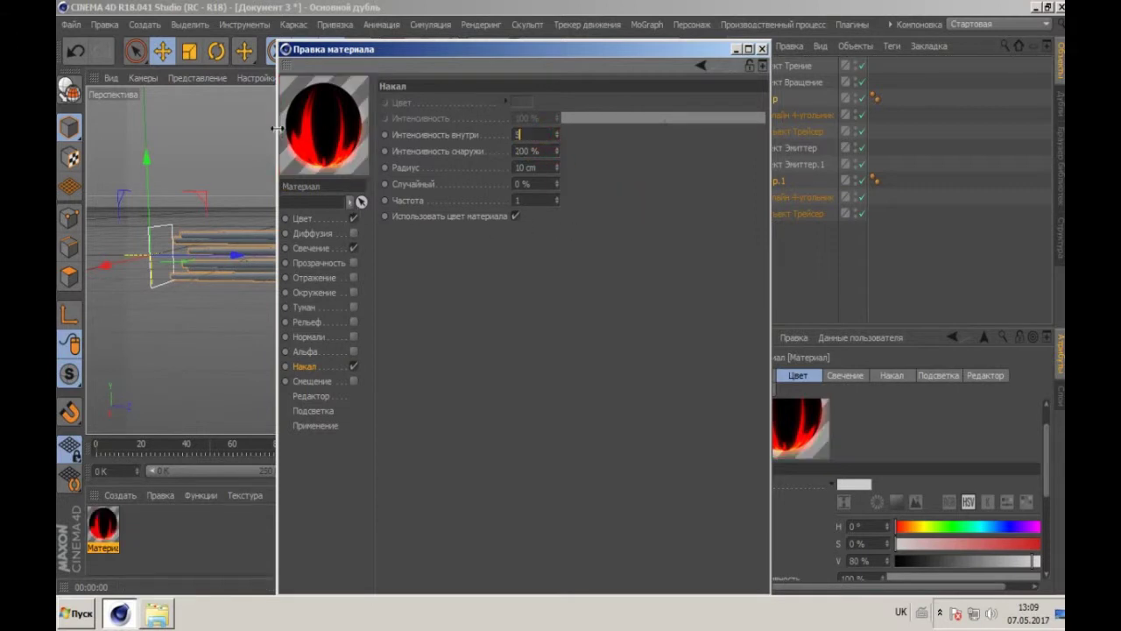
{"action": "type", "text": "0"}
{"action": "key", "text": "Return"}
{"action": "left_click", "coordinate": [763, 50]}
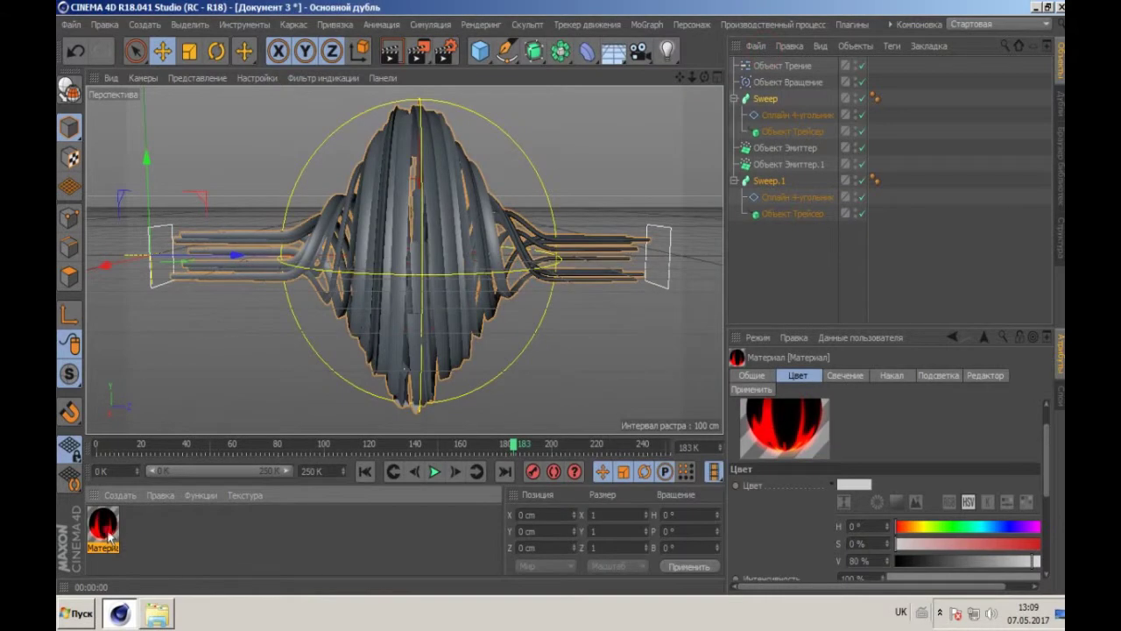
Step: Apply the fire material to both Sweep objects and render the view
{"action": "left_click_drag", "start_coordinate": [108, 536], "coordinate": [847, 184]}
{"action": "left_click_drag", "start_coordinate": [777, 96], "coordinate": [776, 99]}
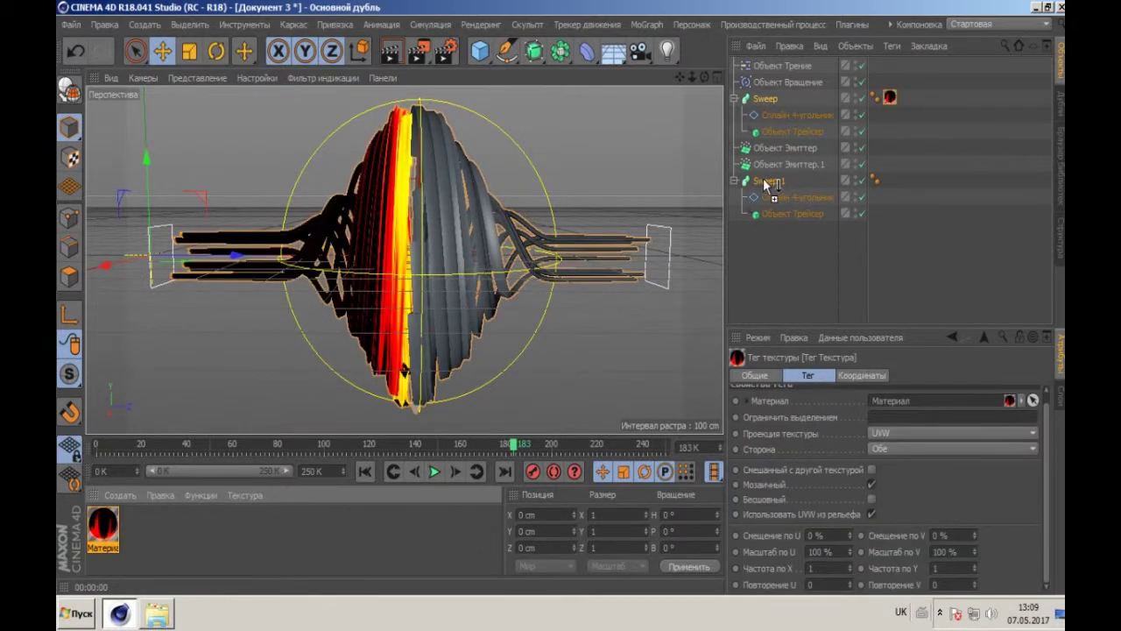
{"action": "left_click_drag", "start_coordinate": [767, 182], "coordinate": [761, 180]}
{"action": "left_click", "coordinate": [389, 54]}
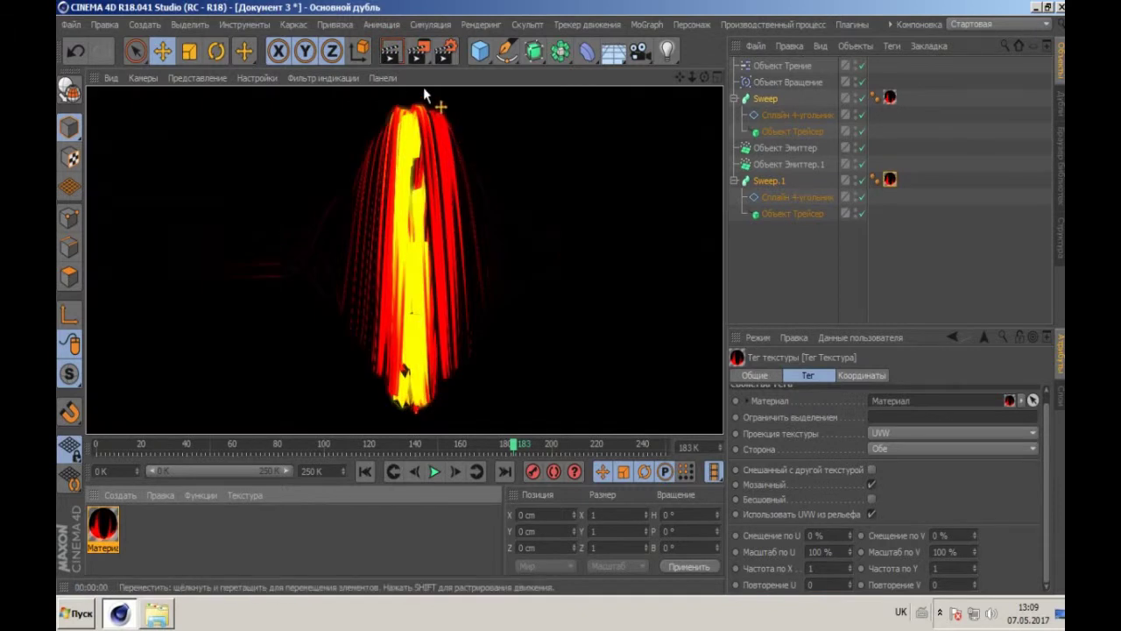
Step: Enable the fire material's Reflectance channel again and minimize the material editor
{"action": "double_click", "coordinate": [115, 530]}
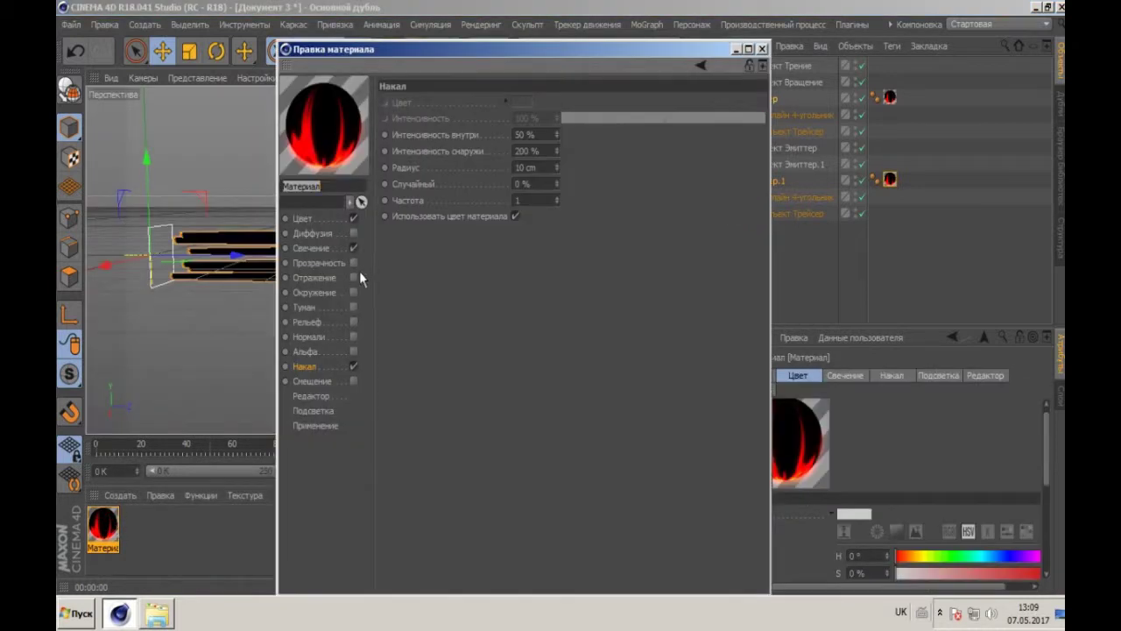
{"action": "left_click", "coordinate": [353, 278]}
{"action": "left_click", "coordinate": [737, 48]}
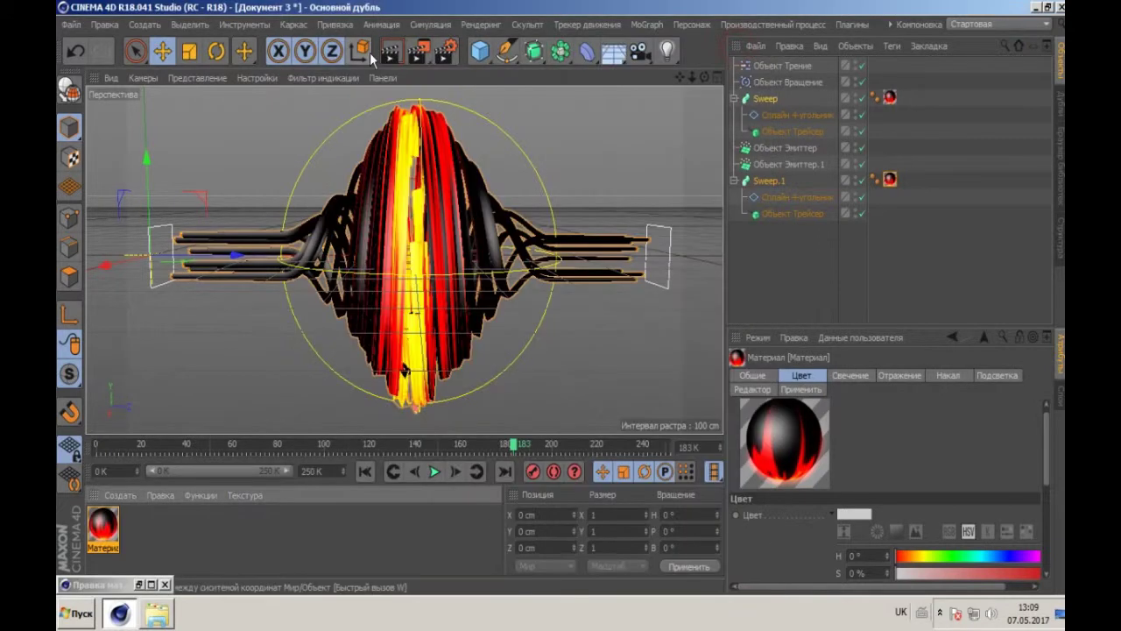
Step: Render the view, and set the fire material's Luminance colour to H 0°, S 80%, V 48%
{"action": "left_click", "coordinate": [393, 54]}
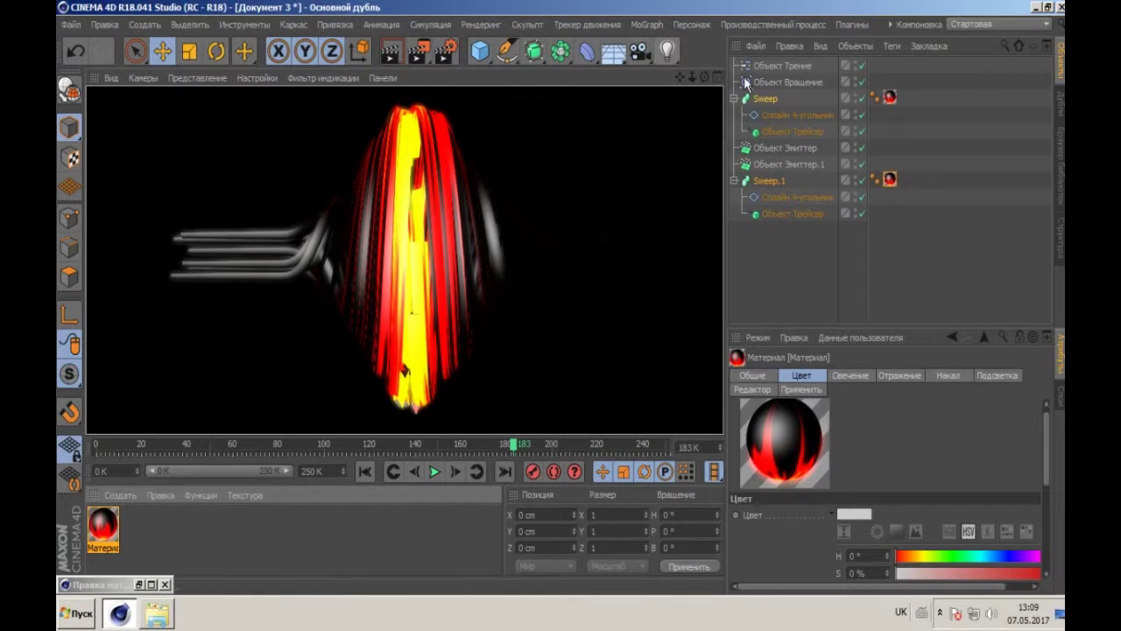
{"action": "double_click", "coordinate": [103, 525]}
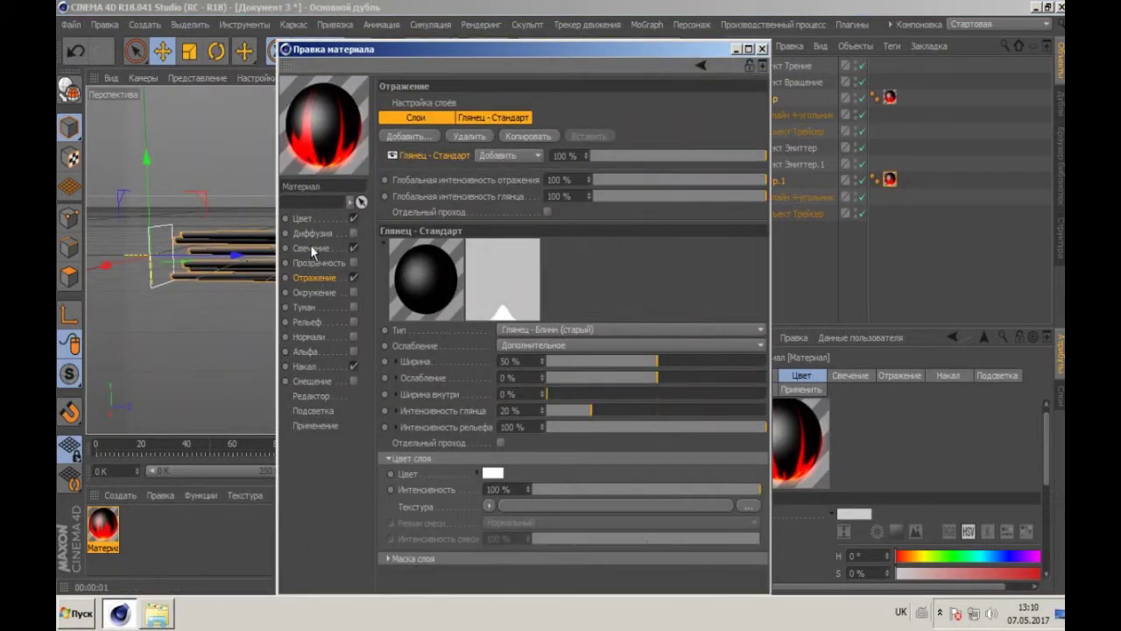
{"action": "left_click", "coordinate": [312, 249]}
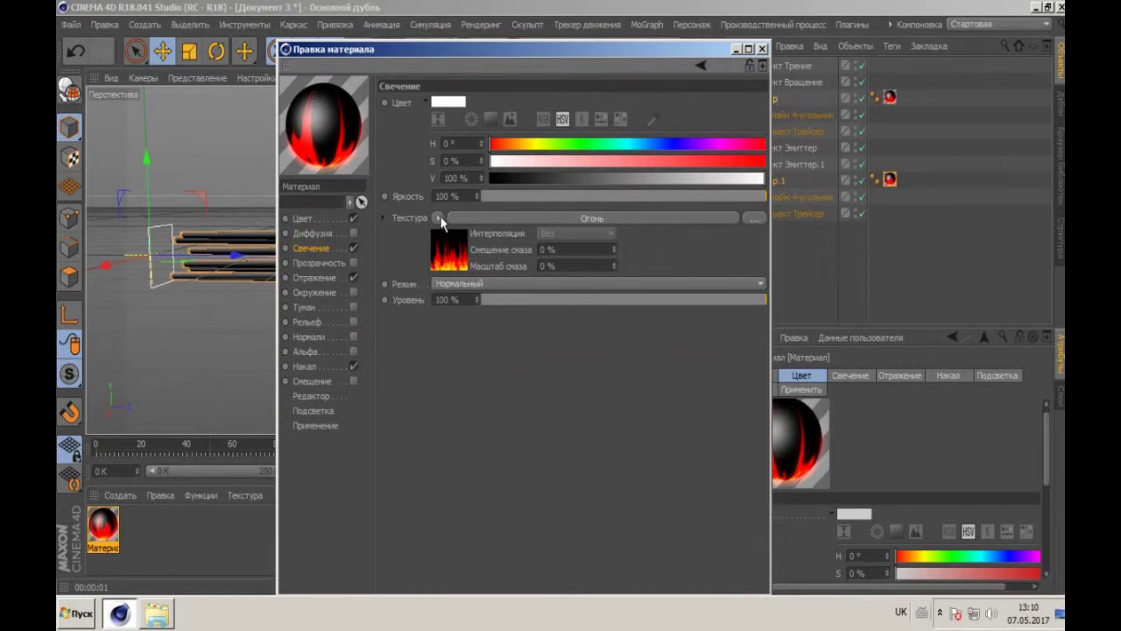
{"action": "left_click", "coordinate": [646, 161]}
{"action": "left_click_drag", "start_coordinate": [617, 178], "coordinate": [569, 179]}
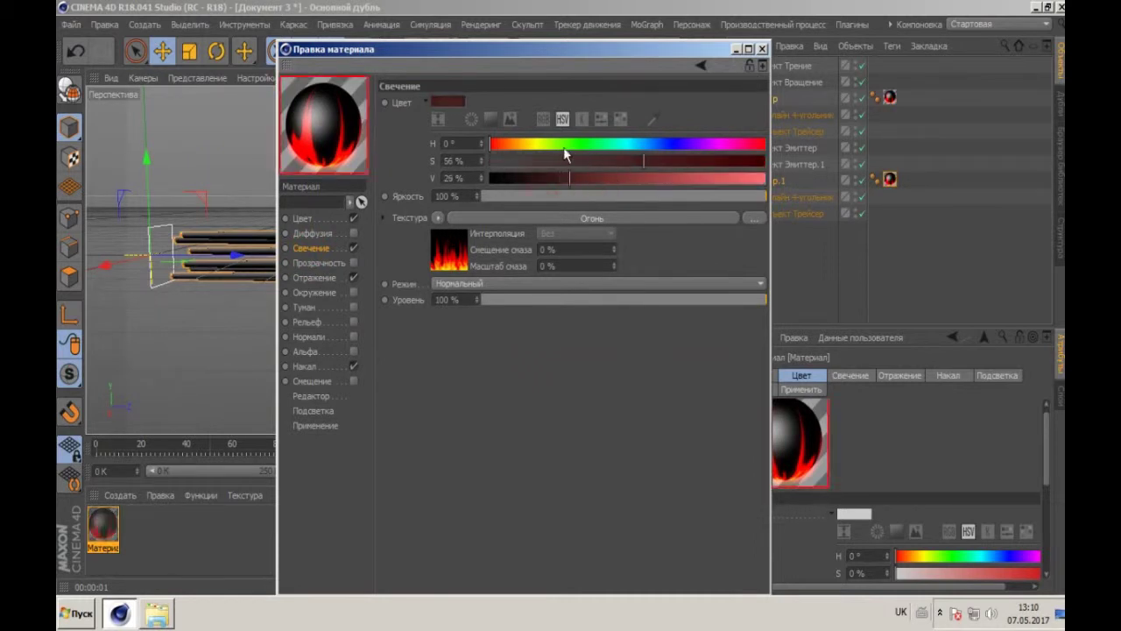
{"action": "left_click", "coordinate": [501, 148]}
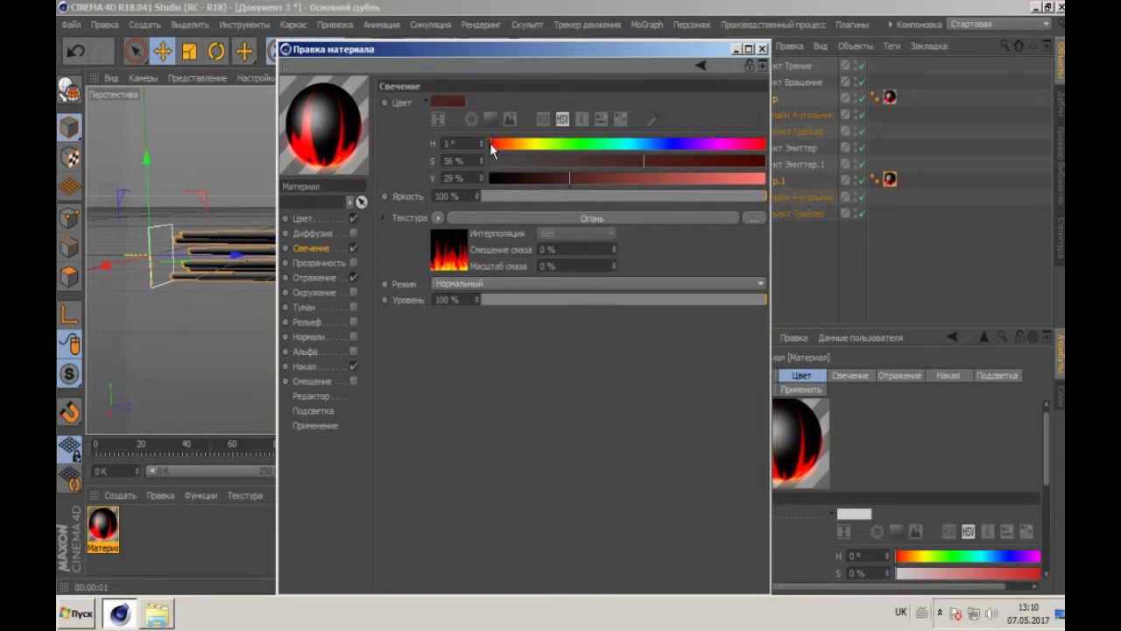
{"action": "left_click", "coordinate": [490, 149]}
{"action": "mouse_move", "coordinate": [643, 162]}
{"action": "left_mouse_down"}
{"action": "mouse_move", "coordinate": [725, 166]}
{"action": "mouse_move", "coordinate": [711, 165]}
{"action": "left_mouse_up"}
{"action": "mouse_move", "coordinate": [613, 180]}
{"action": "left_mouse_down"}
{"action": "mouse_move", "coordinate": [644, 179]}
{"action": "mouse_move", "coordinate": [621, 178]}
{"action": "left_mouse_up"}
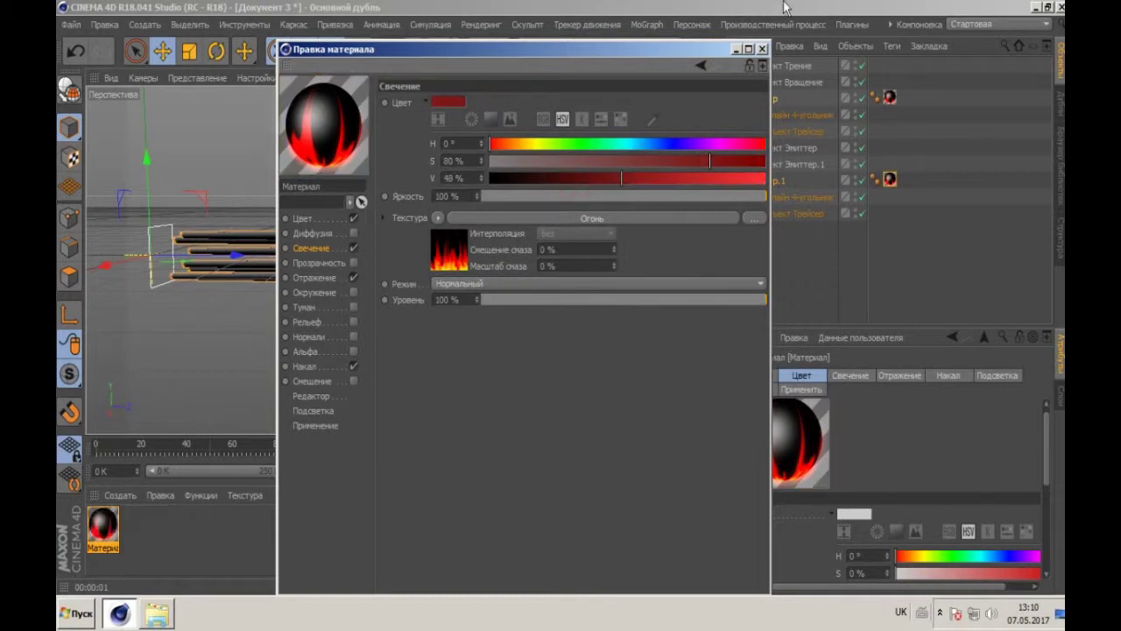
Step: Clear the Fire (Огонь) texture from the material's Luminance channel and render the view
{"action": "left_click", "coordinate": [437, 218]}
{"action": "left_click", "coordinate": [479, 198]}
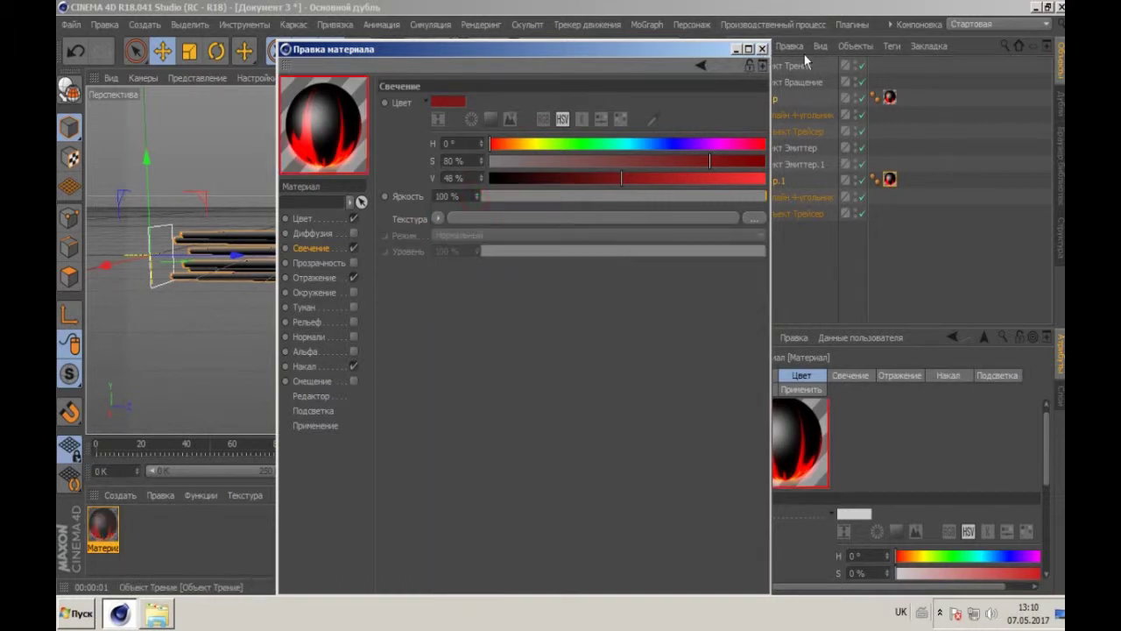
{"action": "left_click", "coordinate": [764, 50]}
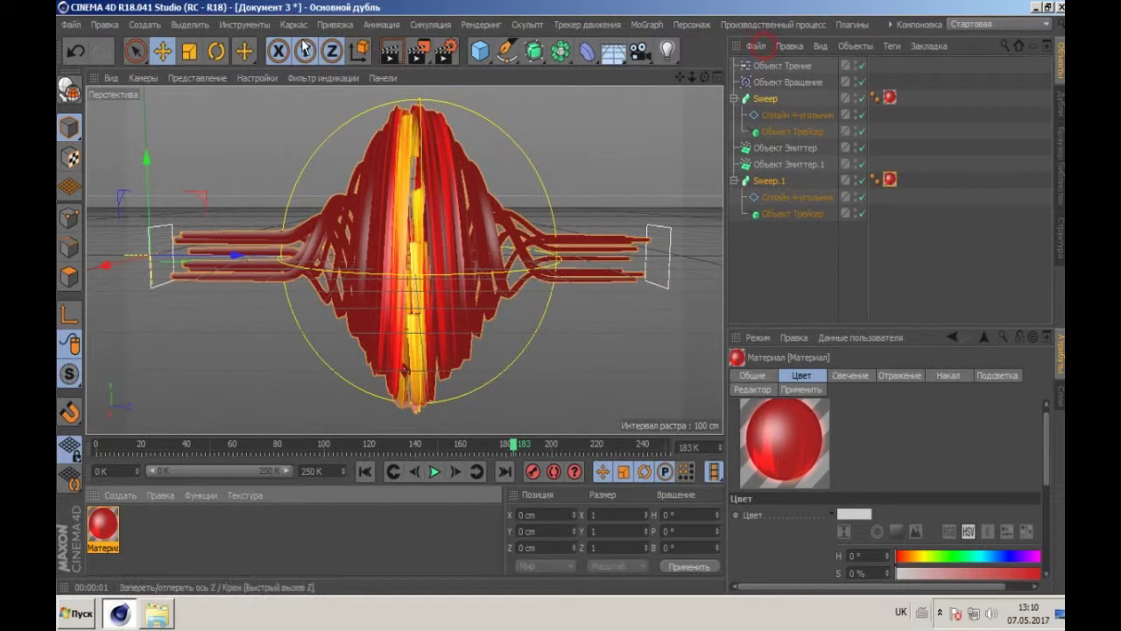
{"action": "left_click", "coordinate": [385, 58]}
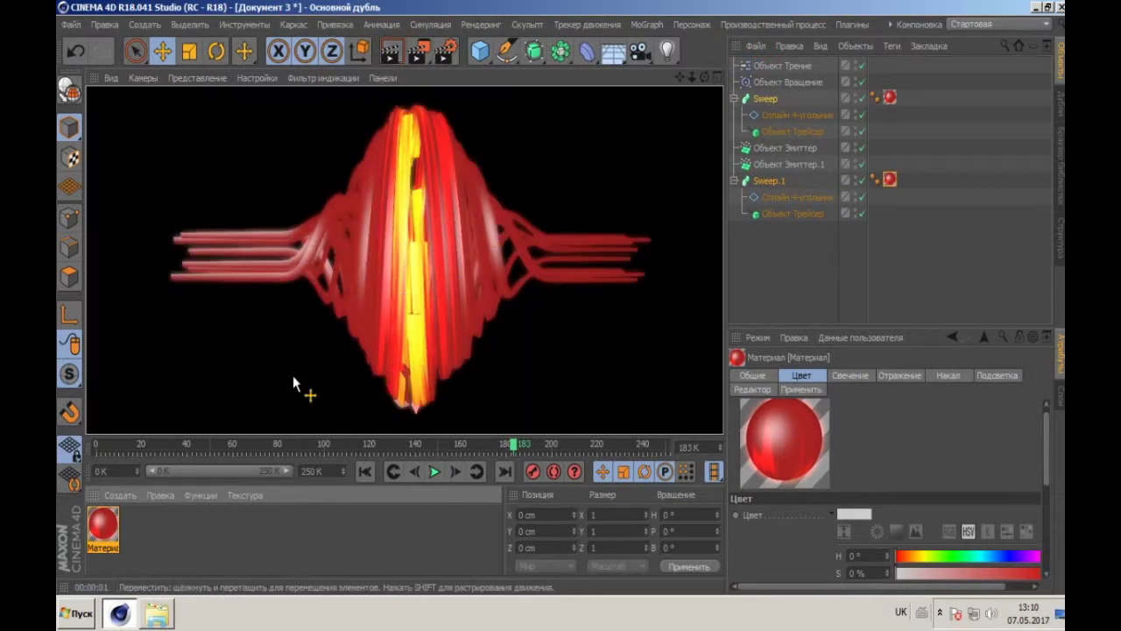
Step: Lower the material's Luminance brightness to 47% and render the view
{"action": "double_click", "coordinate": [104, 526]}
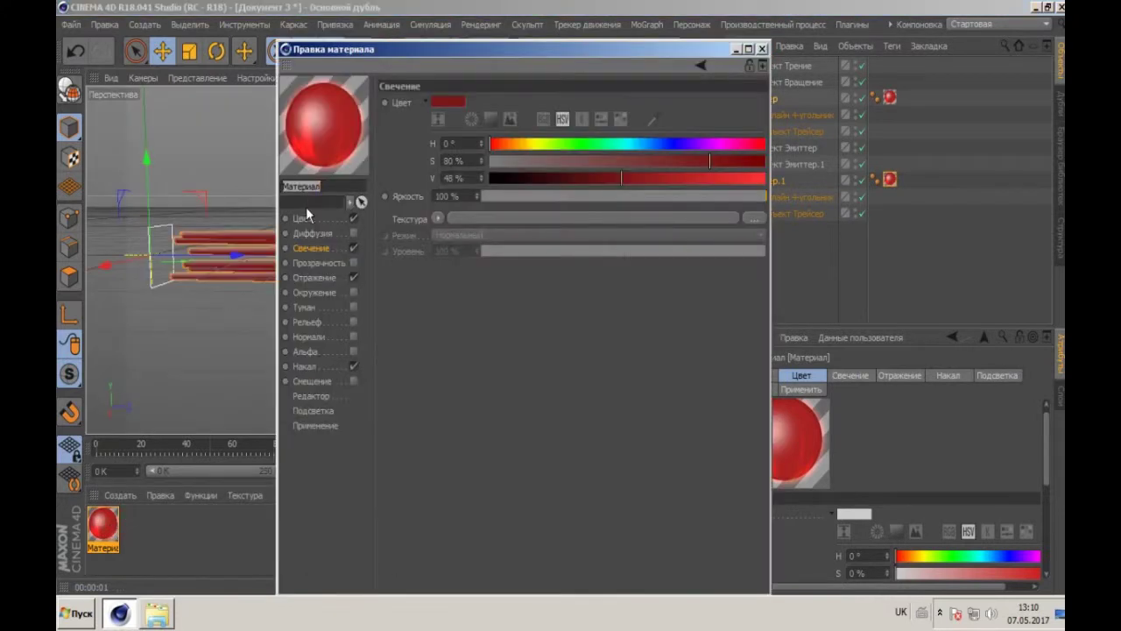
{"action": "left_click_drag", "start_coordinate": [714, 193], "coordinate": [612, 200]}
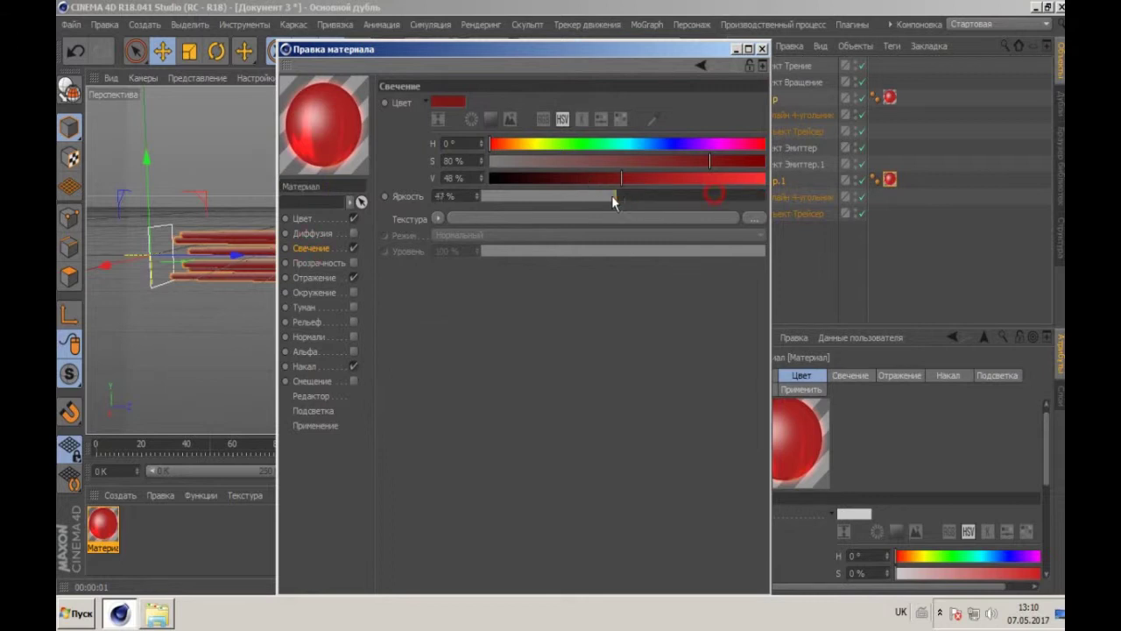
{"action": "left_click", "coordinate": [762, 50]}
{"action": "left_click", "coordinate": [406, 52]}
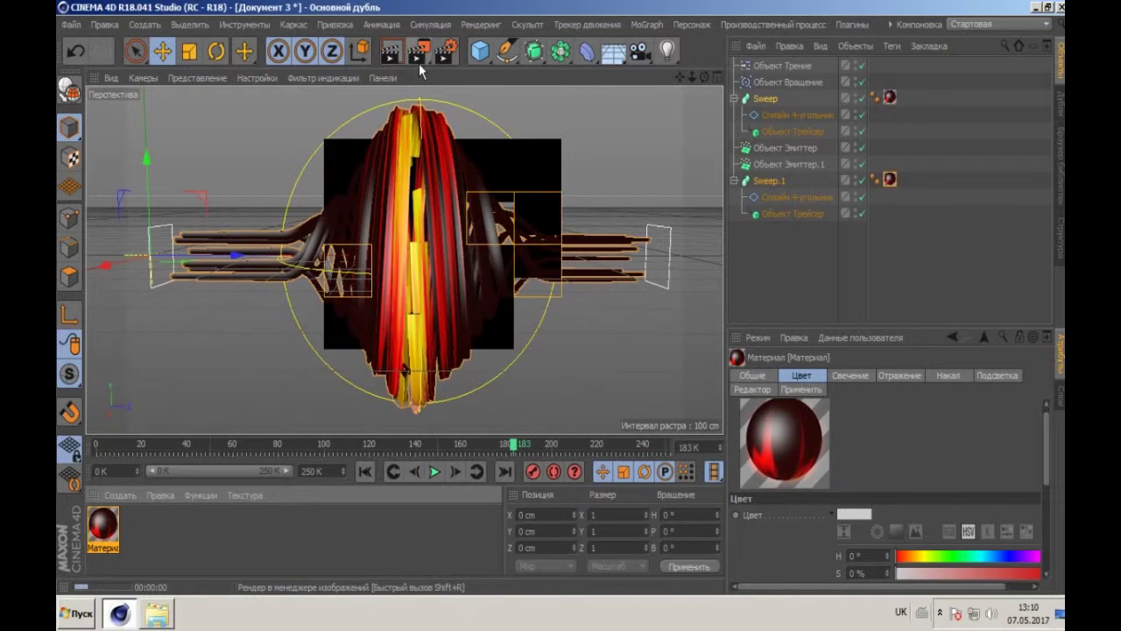
Step: Darken the material's Luminance channel to colour value V 25% and brightness 24%, and render the view
{"action": "double_click", "coordinate": [103, 530]}
{"action": "left_click_drag", "start_coordinate": [621, 180], "coordinate": [558, 178]}
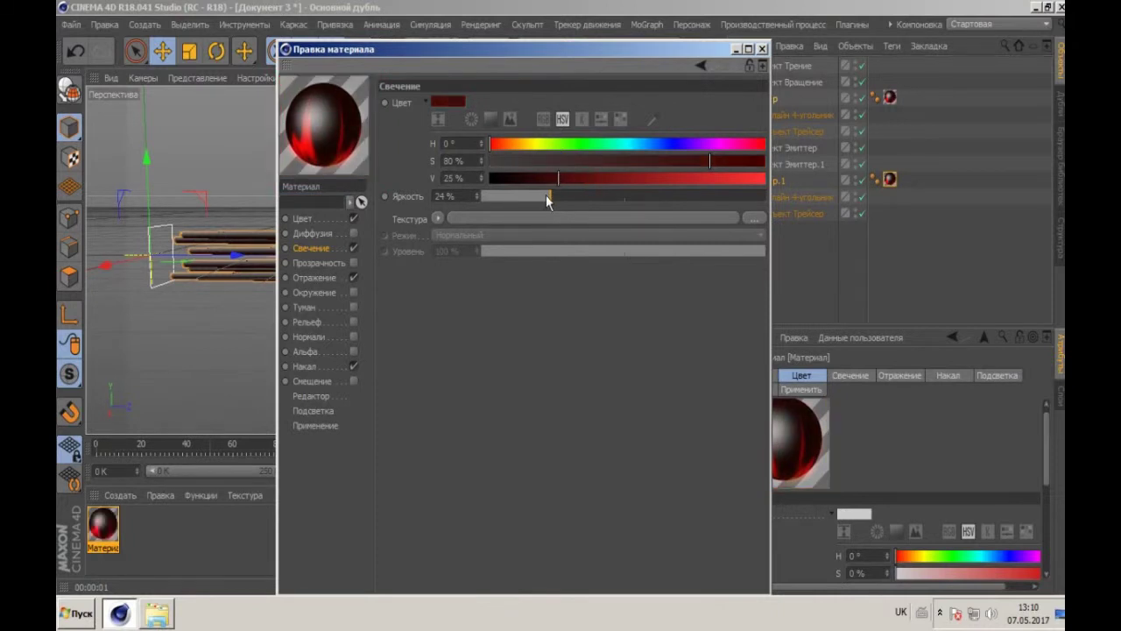
{"action": "left_click", "coordinate": [763, 49]}
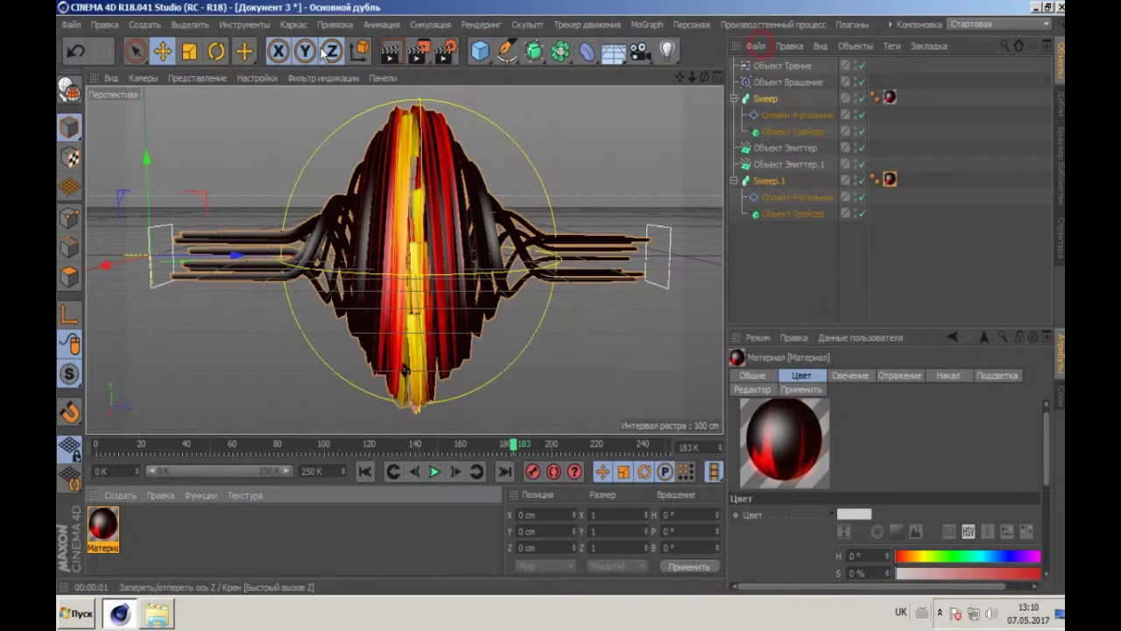
{"action": "left_click", "coordinate": [390, 63]}
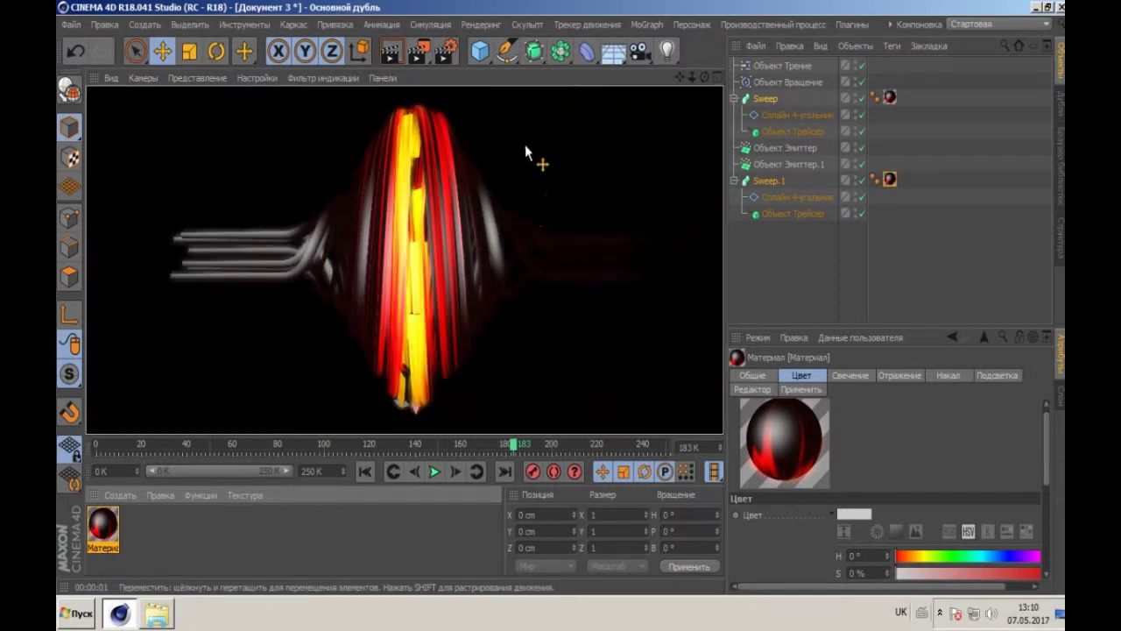
Step: Render the sphere from a slightly rotated perspective angle and look into the render settings
{"action": "left_click", "coordinate": [708, 83]}
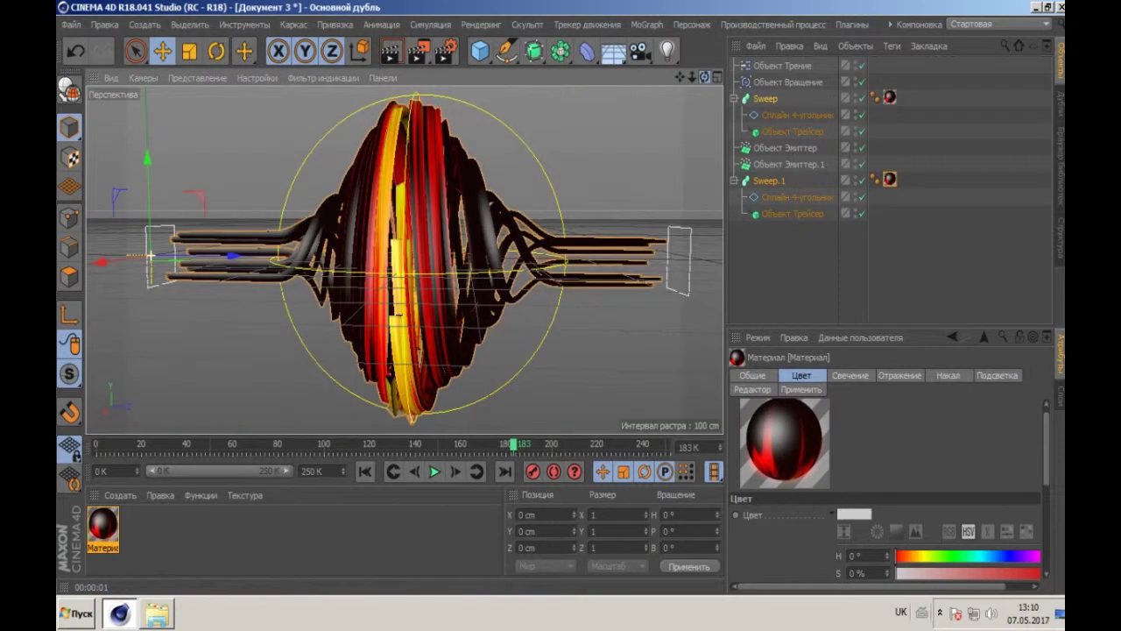
{"action": "left_click", "coordinate": [395, 58]}
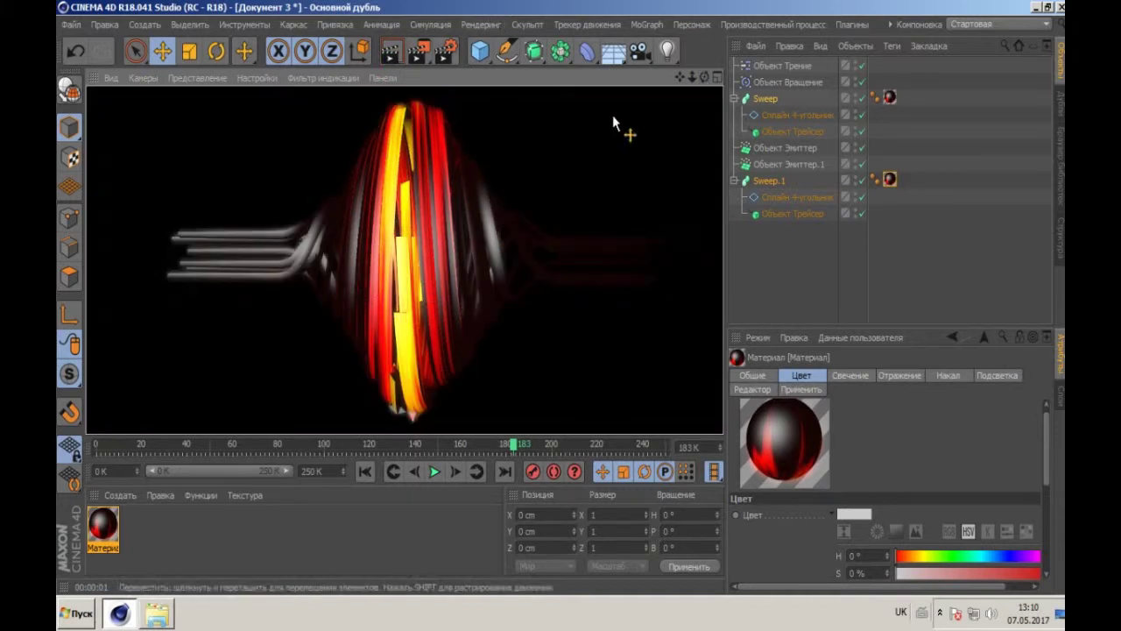
{"action": "left_click", "coordinate": [704, 77]}
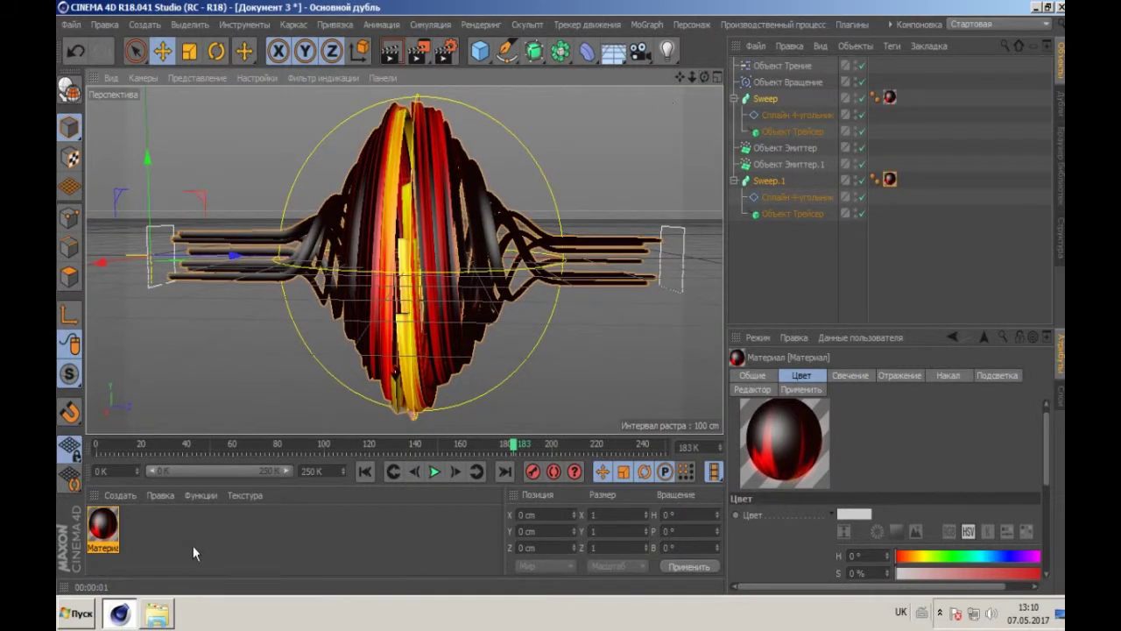
{"action": "left_click", "coordinate": [447, 51]}
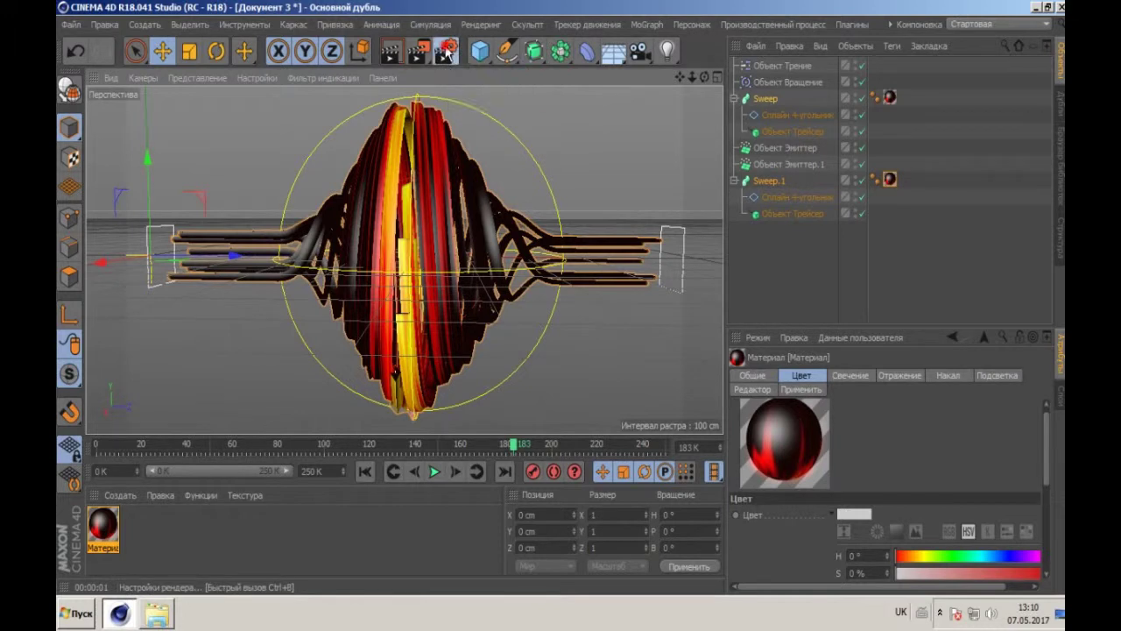
{"action": "left_click", "coordinate": [740, 21]}
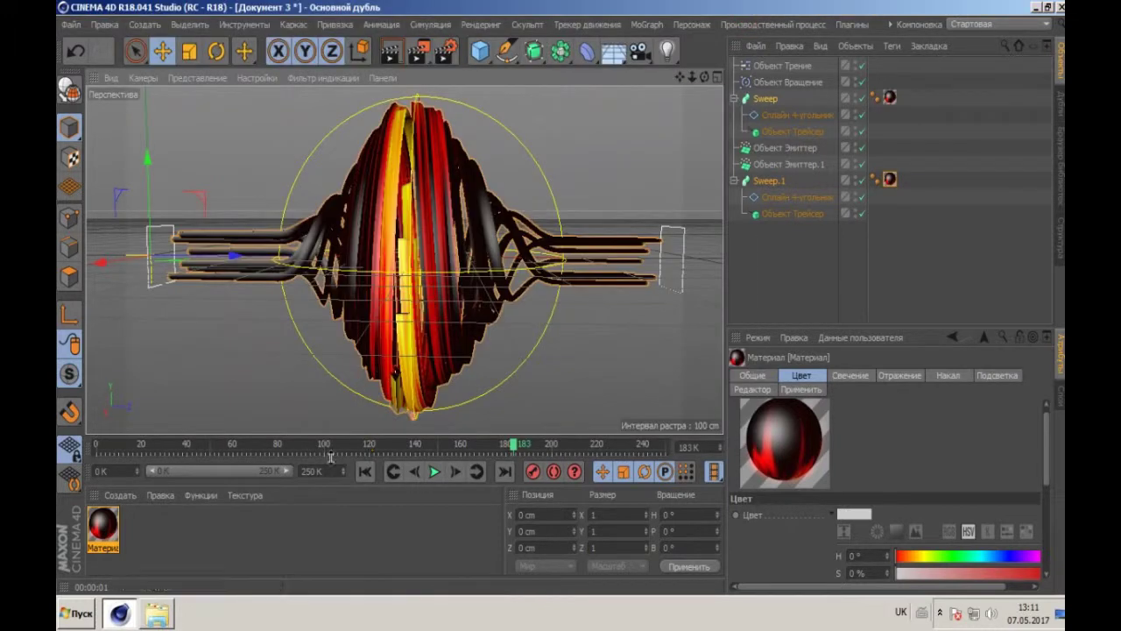
Step: Play the animation briefly and set the timeline's end to frame 220
{"action": "left_click", "coordinate": [435, 472]}
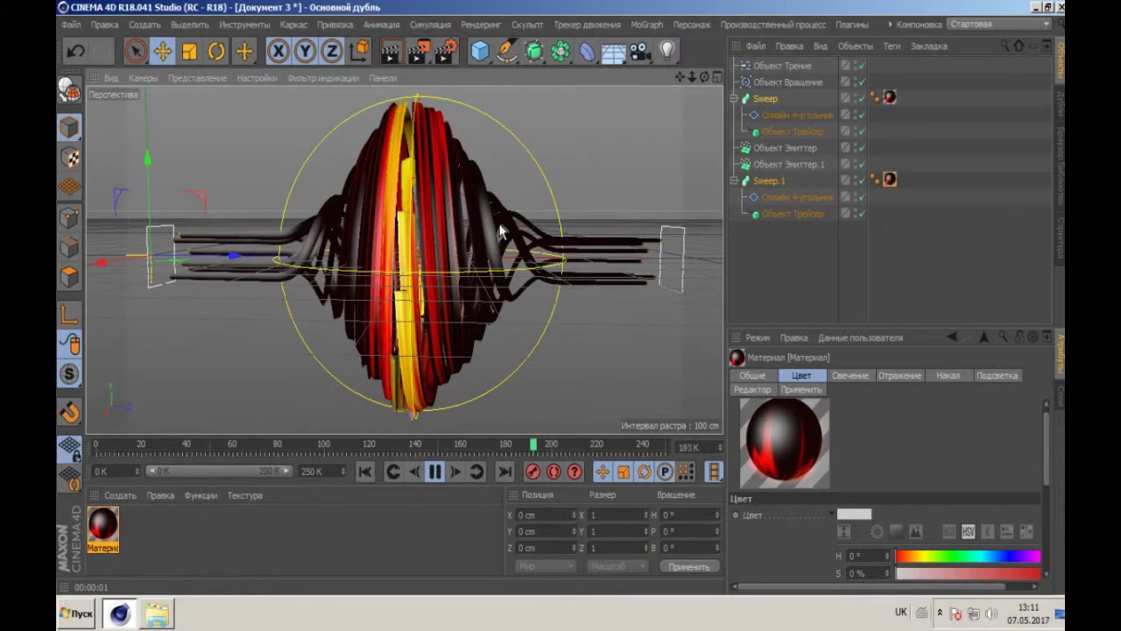
{"action": "left_click", "coordinate": [435, 472]}
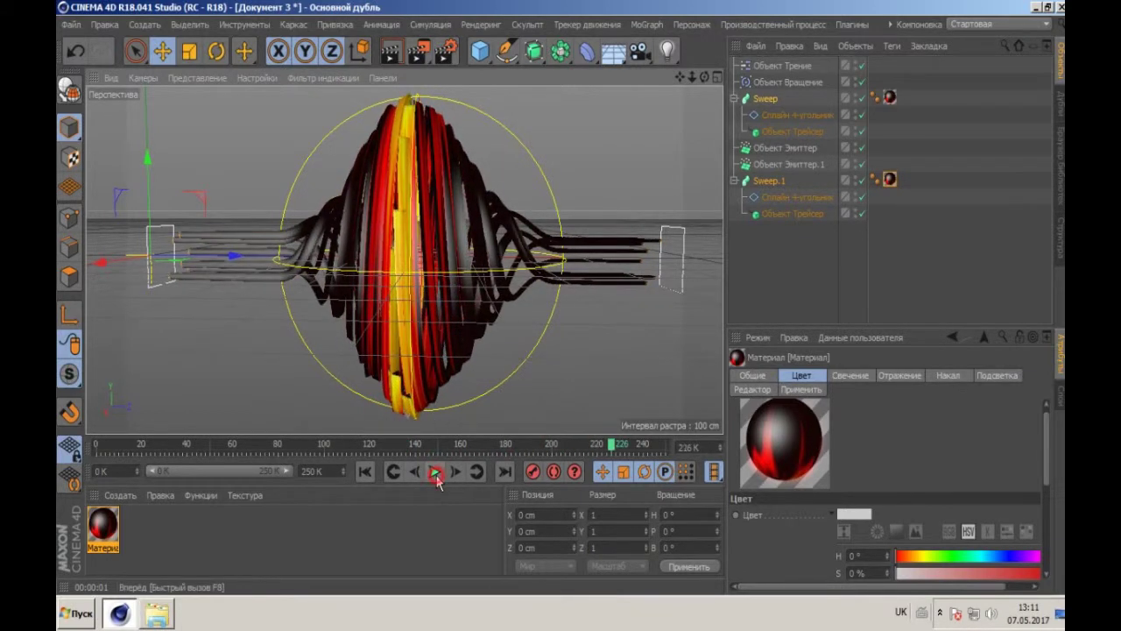
{"action": "left_click", "coordinate": [315, 471]}
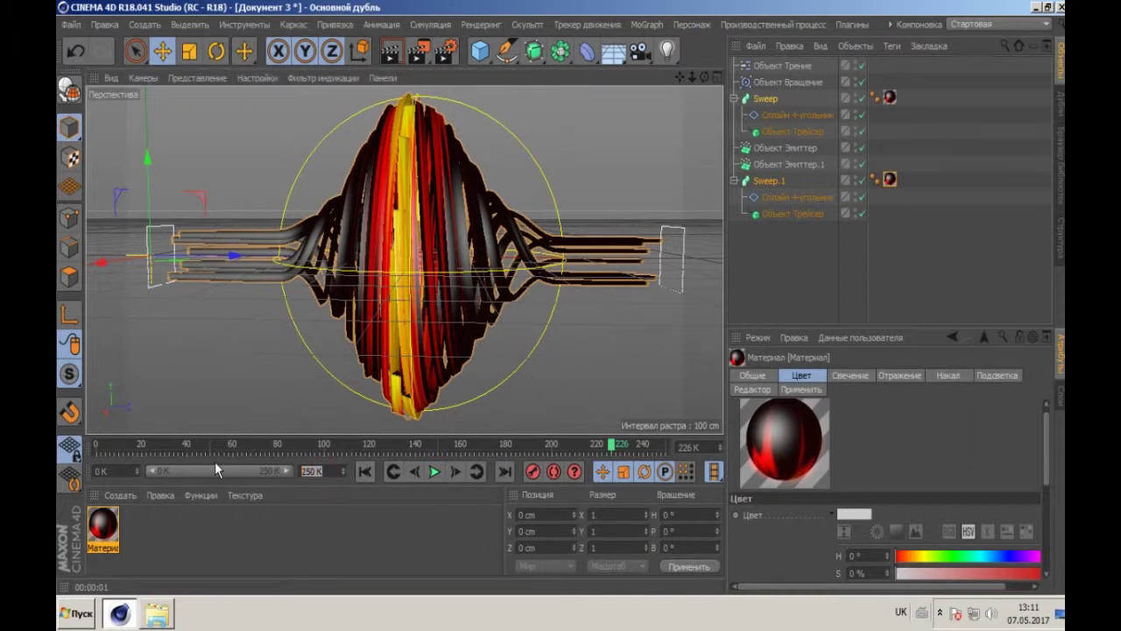
{"action": "type", "text": "220"}
{"action": "left_click", "coordinate": [321, 538]}
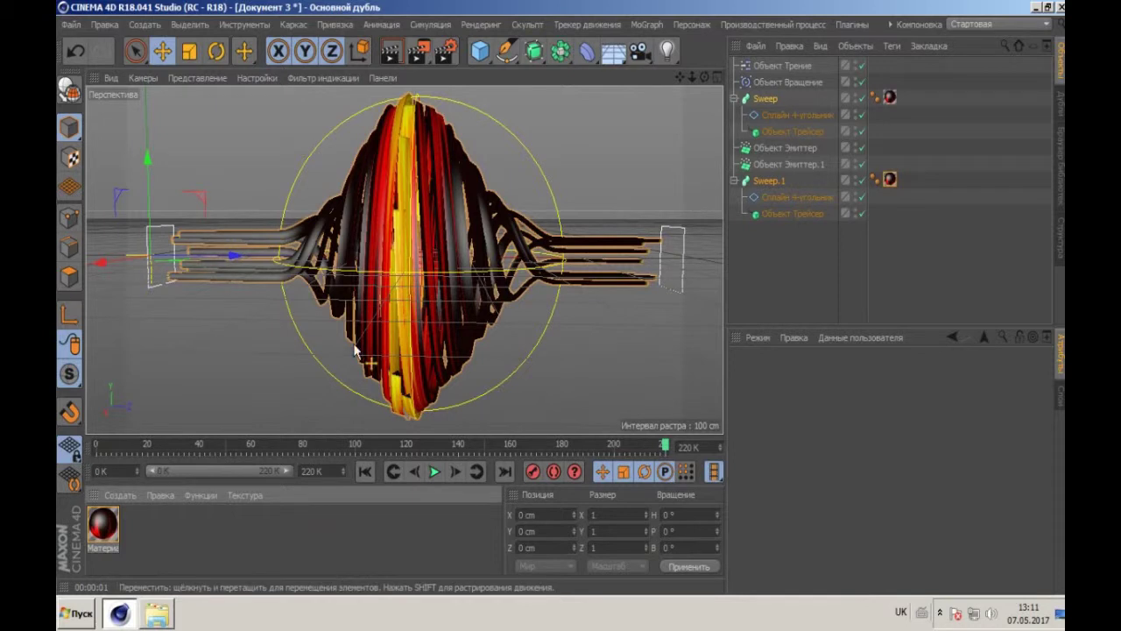
Step: Render the last frame, then add a point light and move it to about X 1151 cm, Y 49 cm, Z 679 cm
{"action": "left_click", "coordinate": [388, 54]}
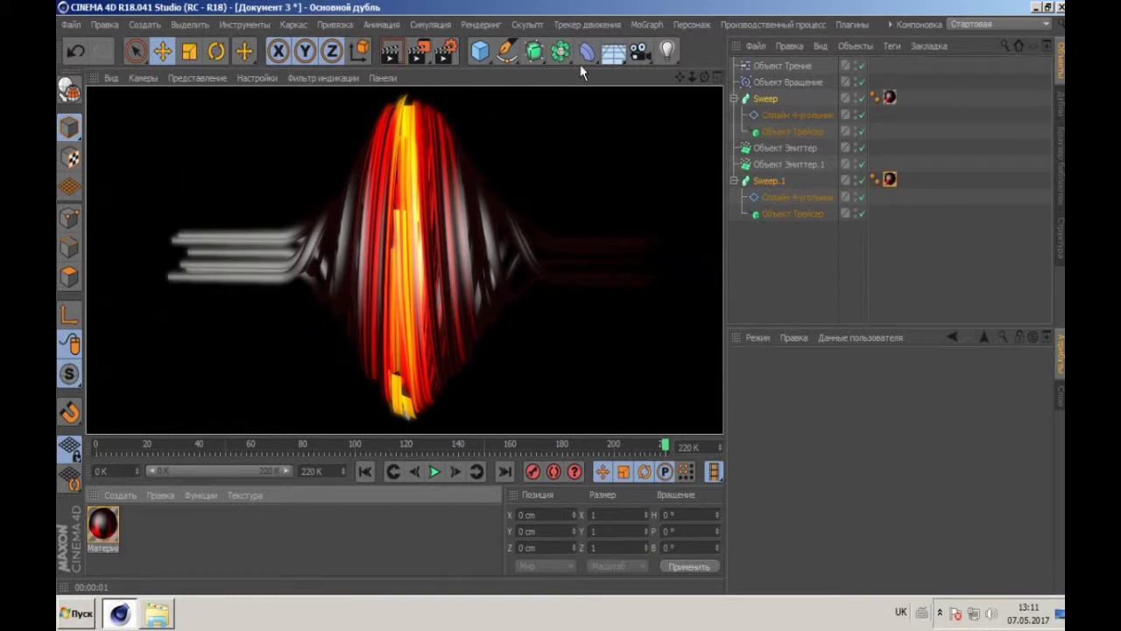
{"action": "left_click", "coordinate": [670, 54]}
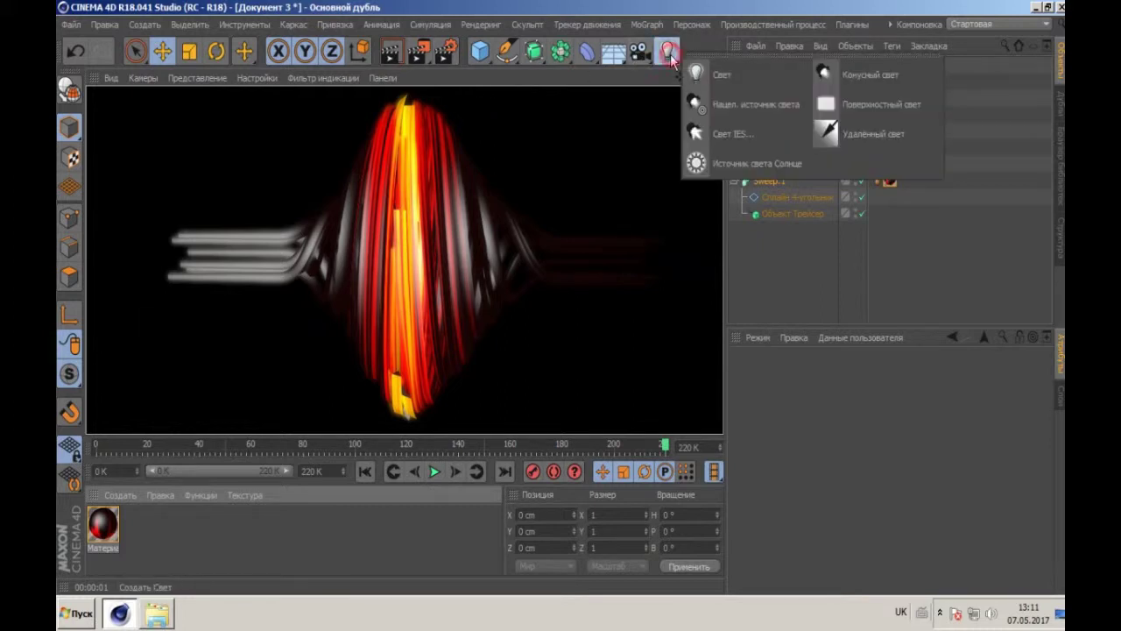
{"action": "left_click", "coordinate": [742, 74]}
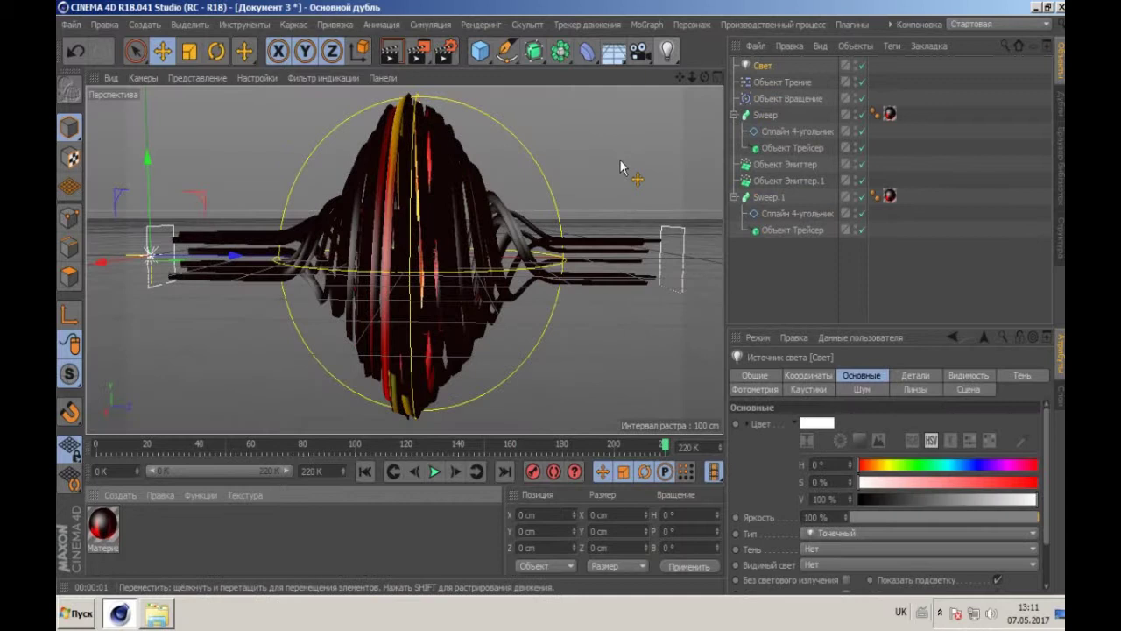
{"action": "left_click_drag", "start_coordinate": [263, 280], "coordinate": [548, 317]}
{"action": "left_click_drag", "start_coordinate": [467, 219], "coordinate": [464, 191]}
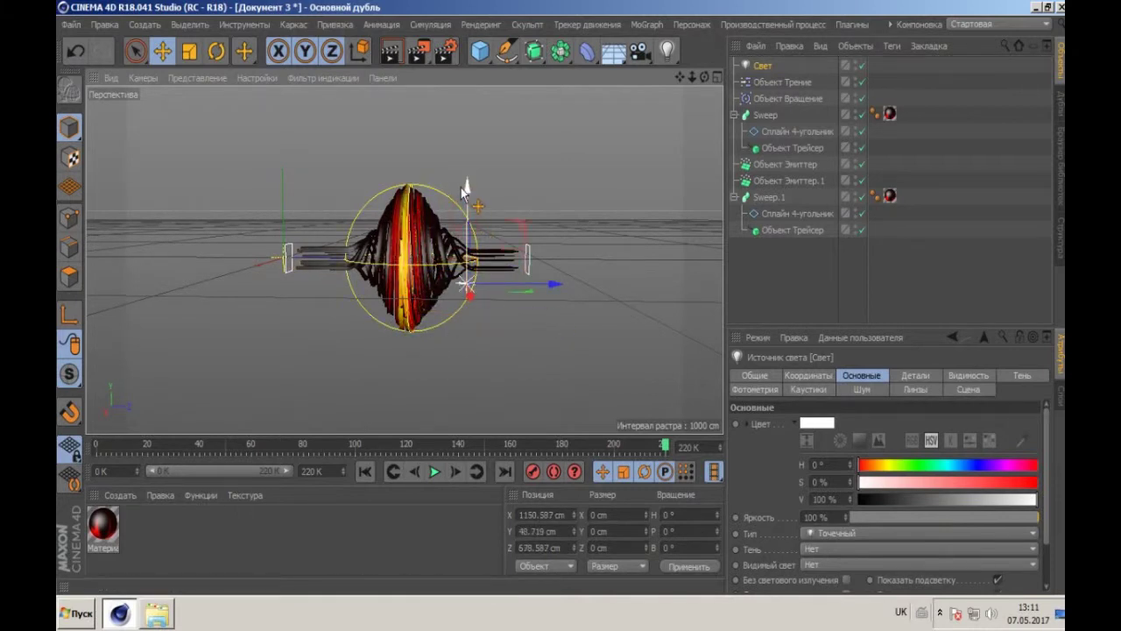
Step: Reposition the light in the four-view layout to about X 765 cm and Y 169 cm
{"action": "middle_click", "coordinate": [651, 201]}
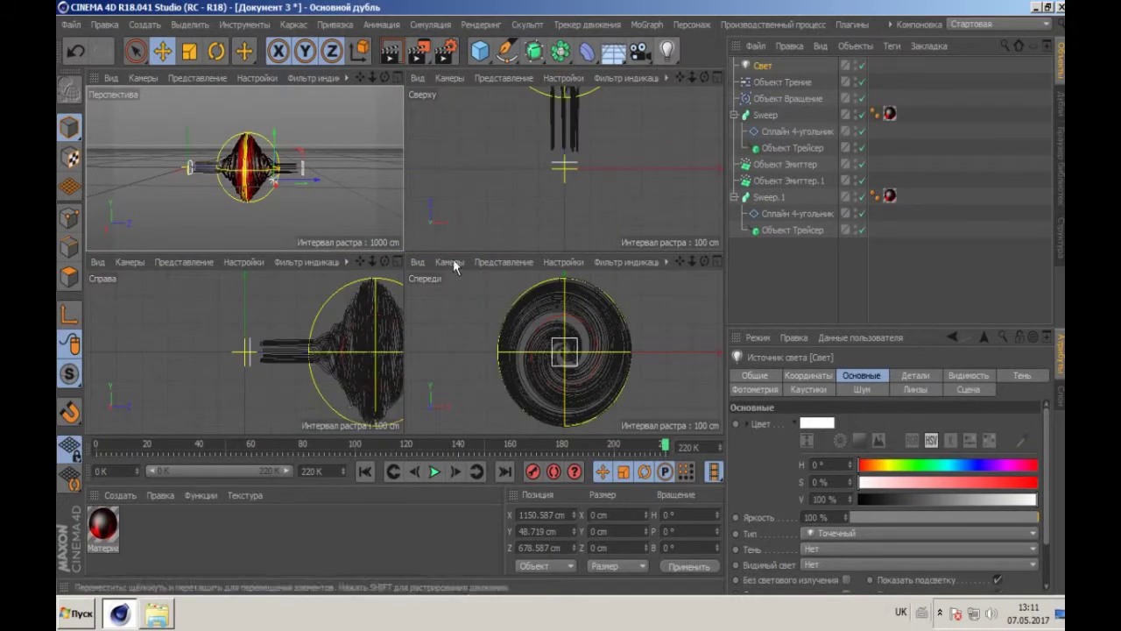
{"action": "left_click_drag", "start_coordinate": [680, 77], "coordinate": [618, 164]}
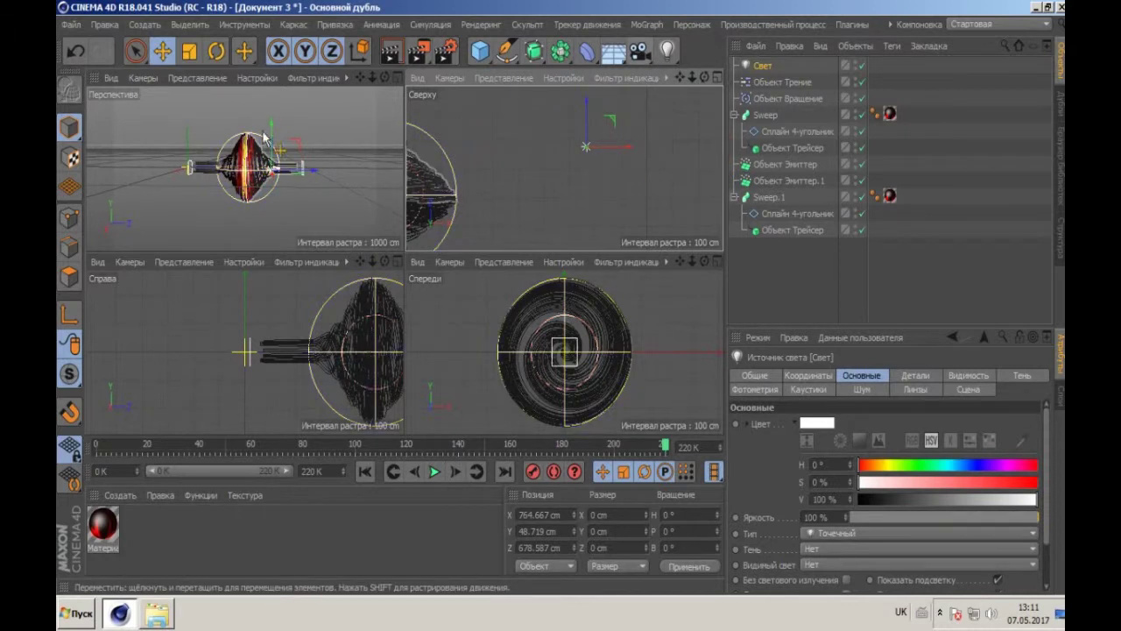
{"action": "mouse_move", "coordinate": [271, 130]}
{"action": "left_mouse_down"}
{"action": "mouse_move", "coordinate": [271, 107]}
{"action": "mouse_move", "coordinate": [282, 118]}
{"action": "left_mouse_up"}
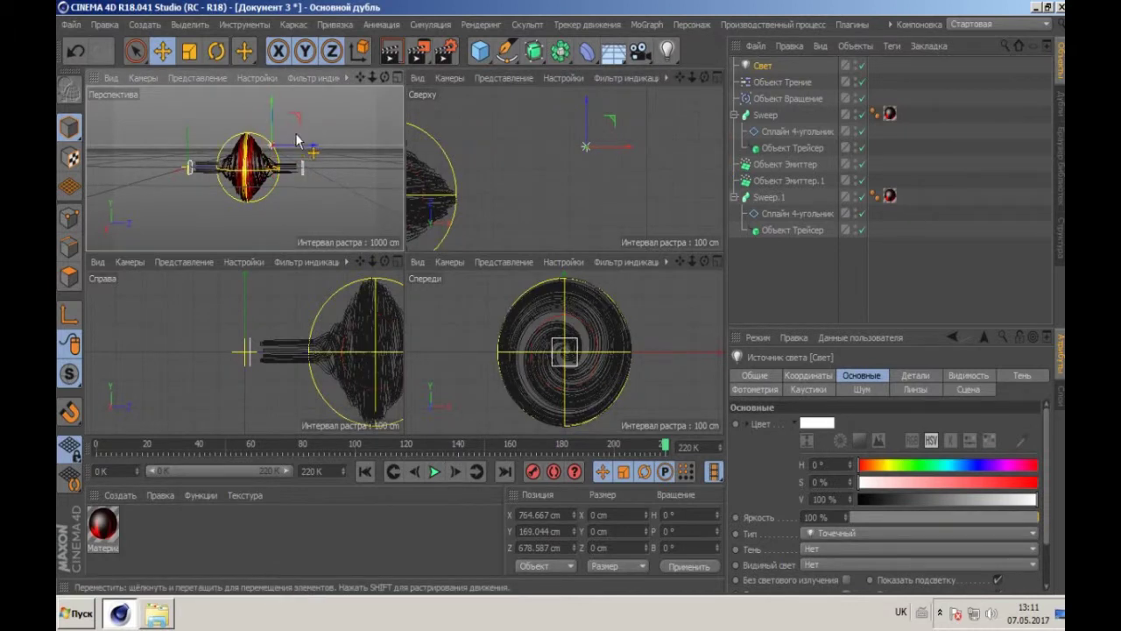
Step: Adjust the light's position in the side view to about Y 134 cm and Z 692 cm
{"action": "left_click", "coordinate": [396, 262]}
{"action": "left_click_drag", "start_coordinate": [679, 77], "coordinate": [643, 128]}
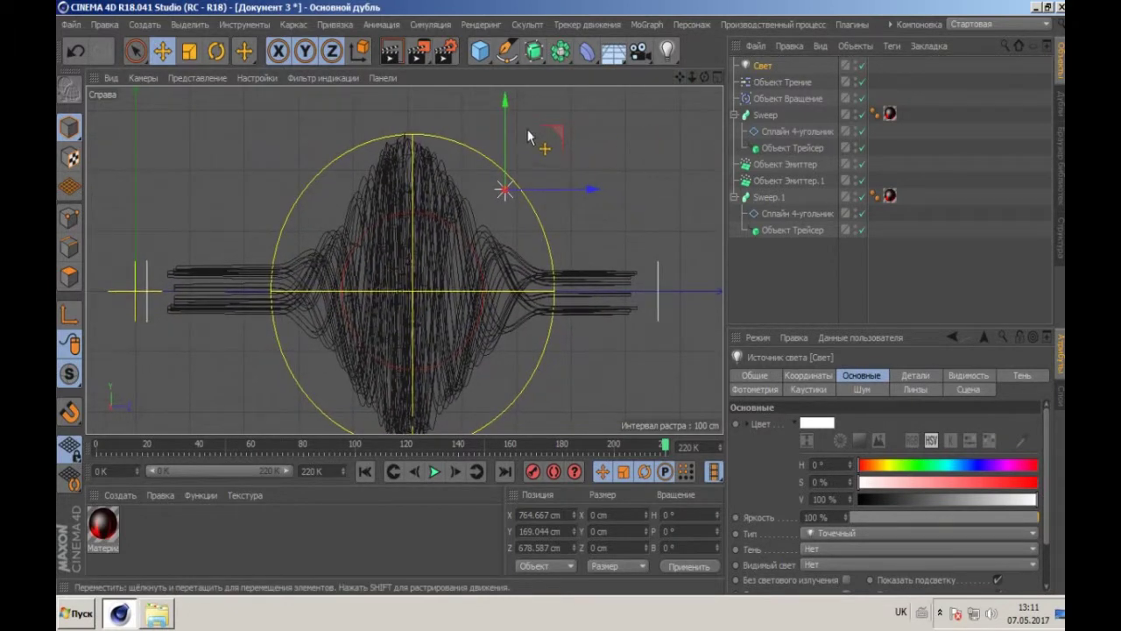
{"action": "left_click_drag", "start_coordinate": [505, 140], "coordinate": [505, 161]}
{"action": "left_click_drag", "start_coordinate": [566, 208], "coordinate": [574, 221]}
Step: Return to the perspective view, frame the whole sphere with both emitters and render it with the light
{"action": "key", "text": "F1"}
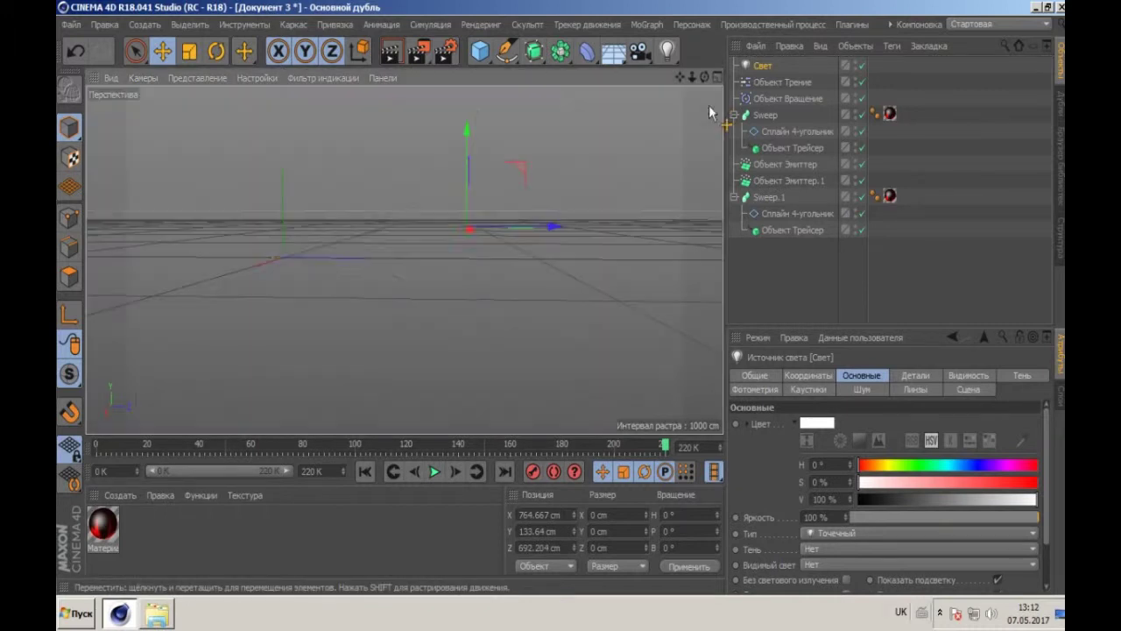
{"action": "left_click_drag", "start_coordinate": [692, 77], "coordinate": [681, 104]}
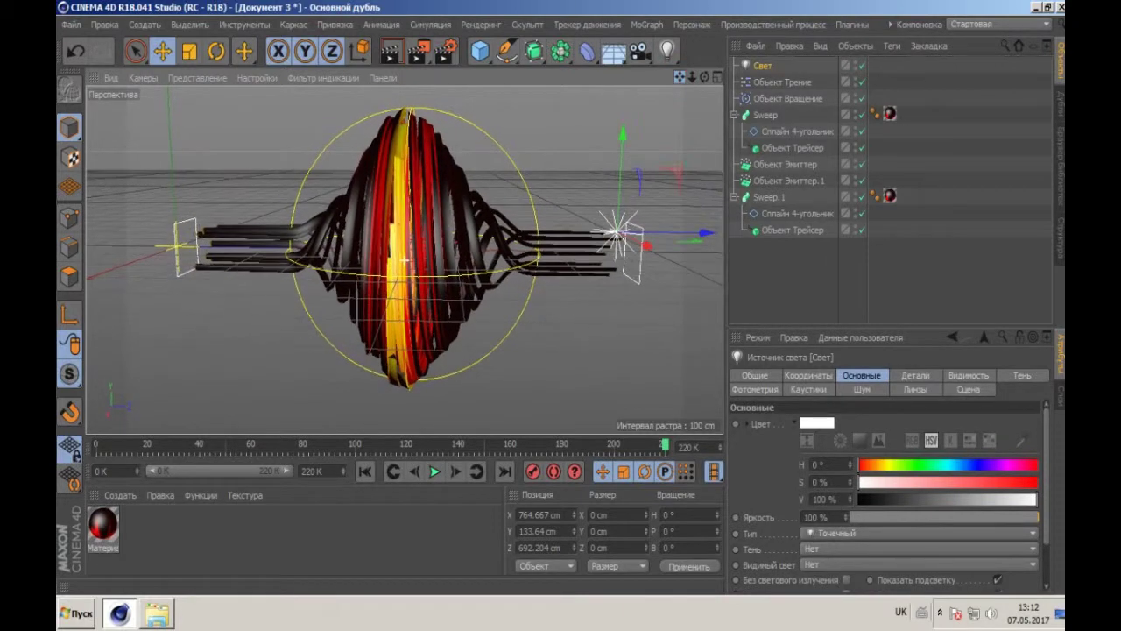
{"action": "left_click", "coordinate": [399, 56]}
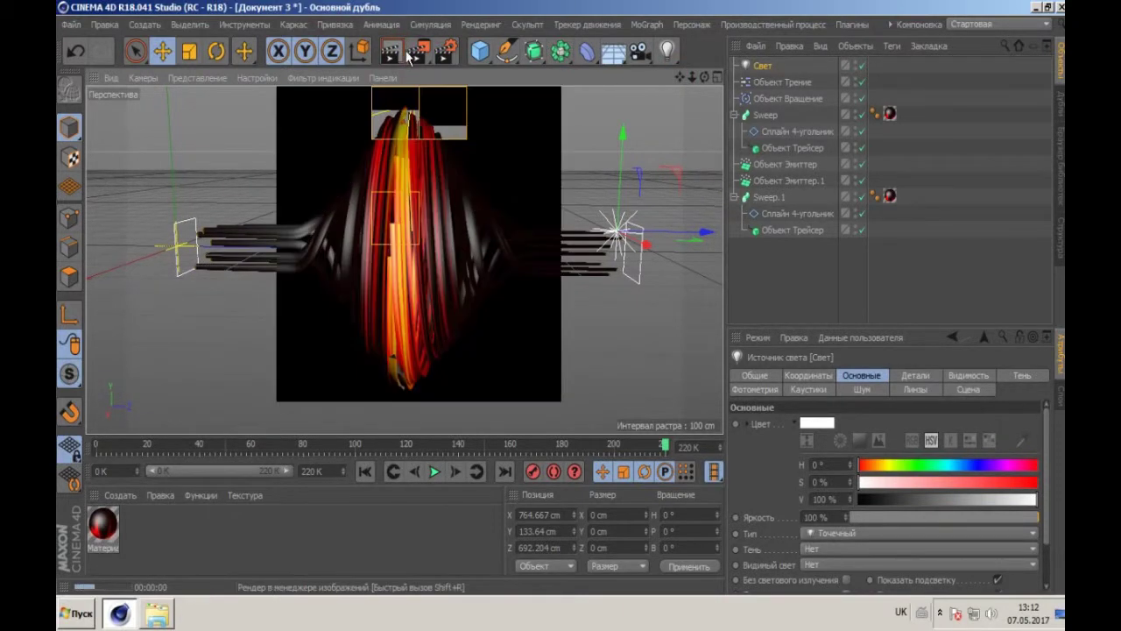
Step: Render the reframed view, lower the fire material's luminance colour value (V) to 13% and render the view again
{"action": "left_click_drag", "start_coordinate": [681, 77], "coordinate": [717, 77]}
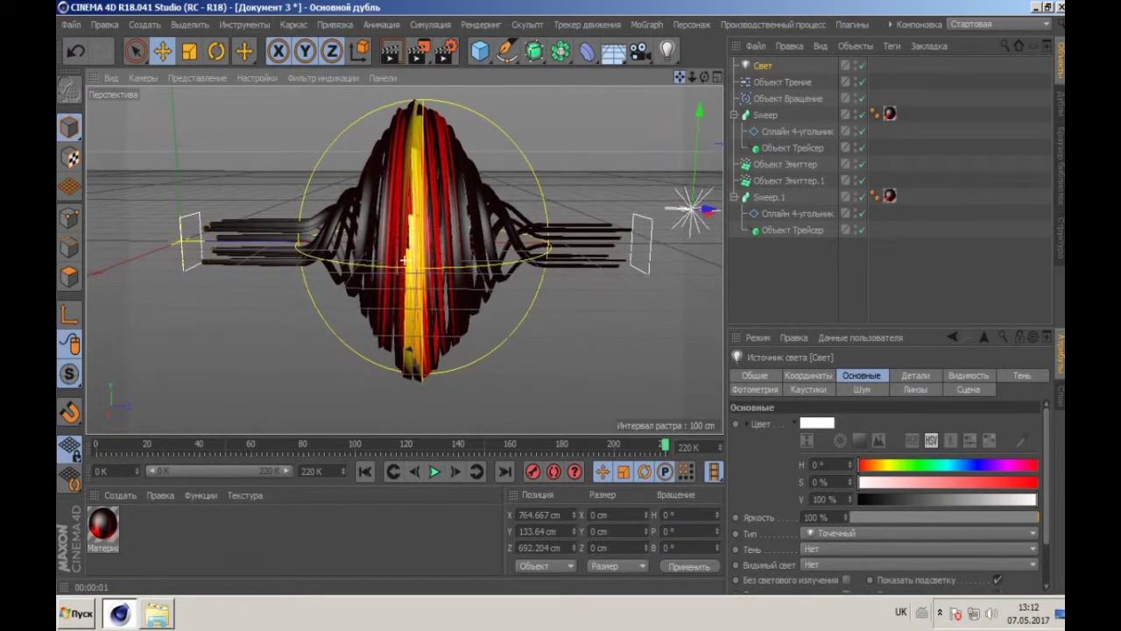
{"action": "left_click", "coordinate": [400, 59]}
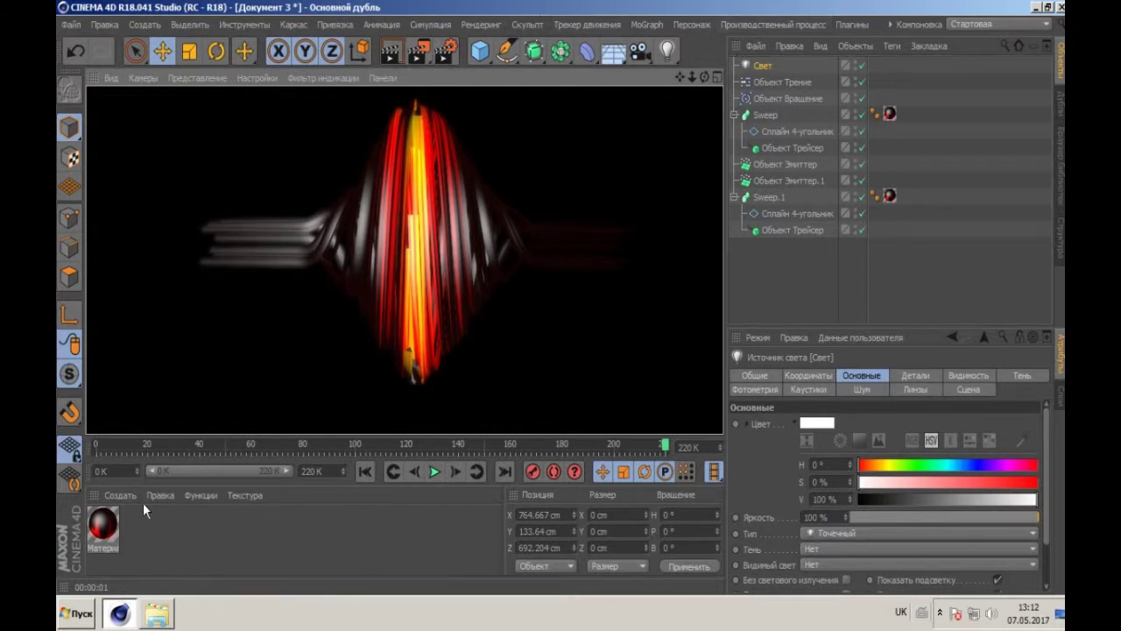
{"action": "double_click", "coordinate": [102, 526]}
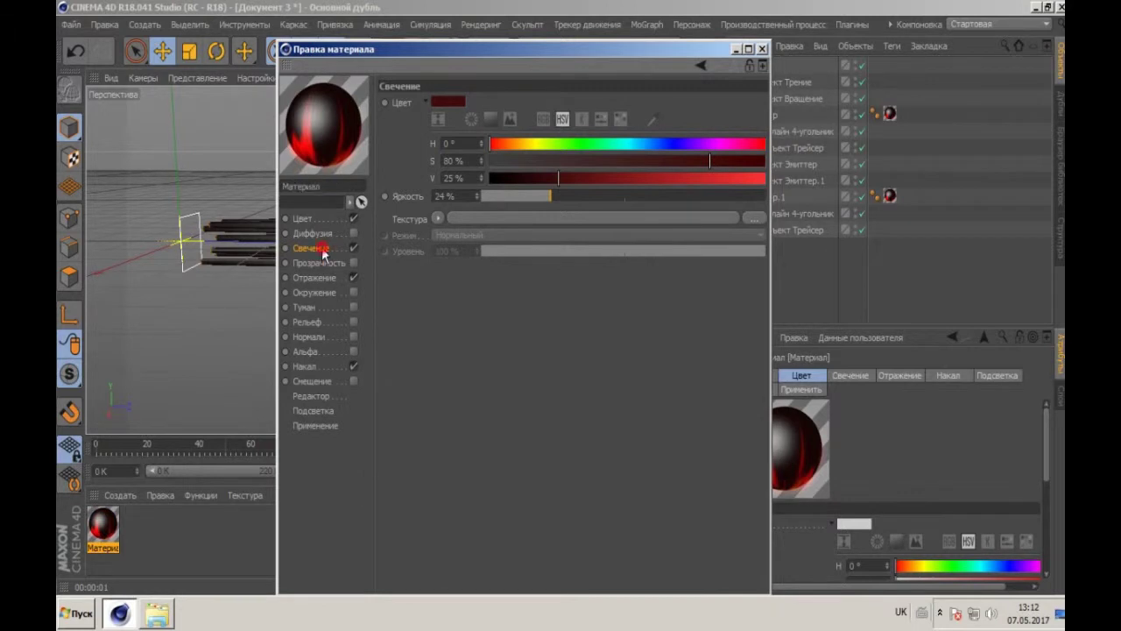
{"action": "left_click_drag", "start_coordinate": [557, 182], "coordinate": [526, 180]}
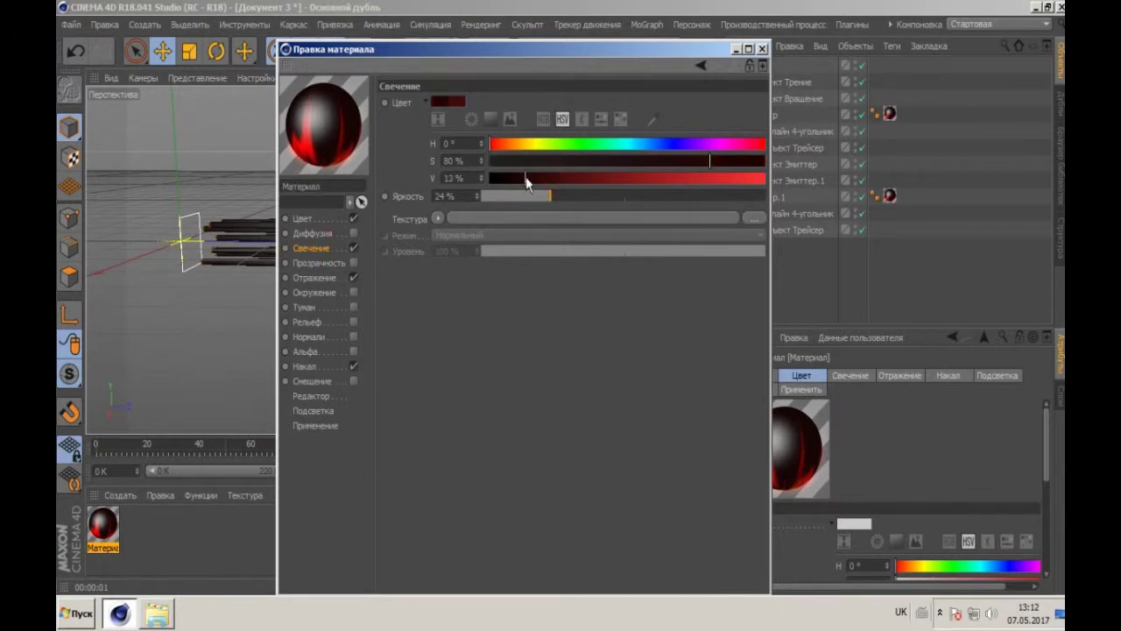
{"action": "left_click", "coordinate": [762, 48]}
{"action": "left_click", "coordinate": [392, 55]}
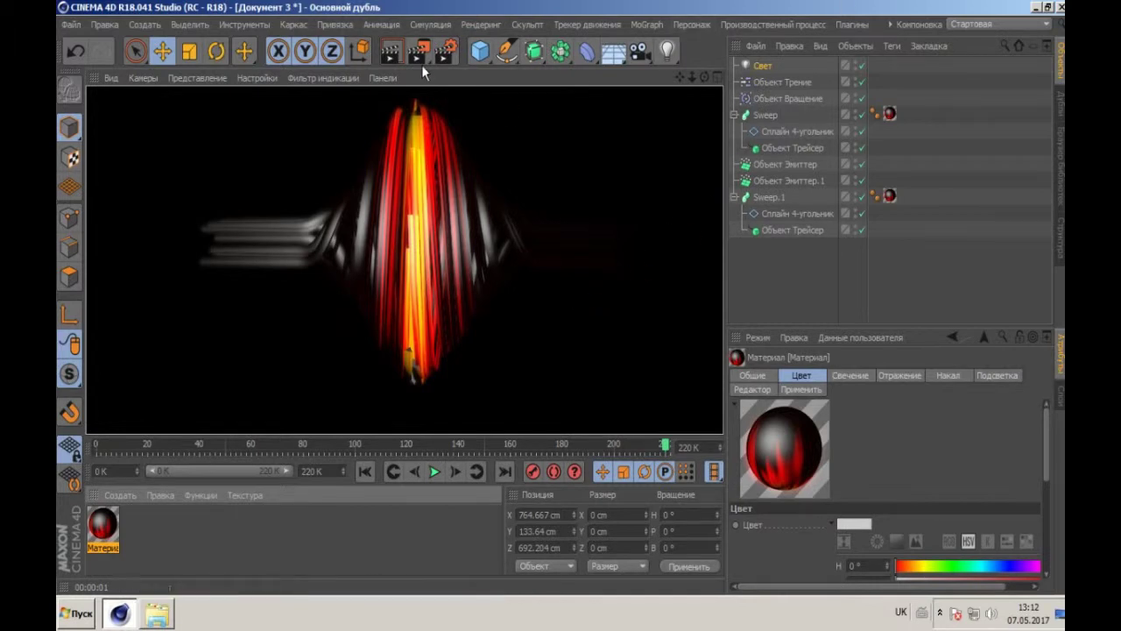
Step: Set the frame range in the render output settings to all frames
{"action": "left_click", "coordinate": [447, 52]}
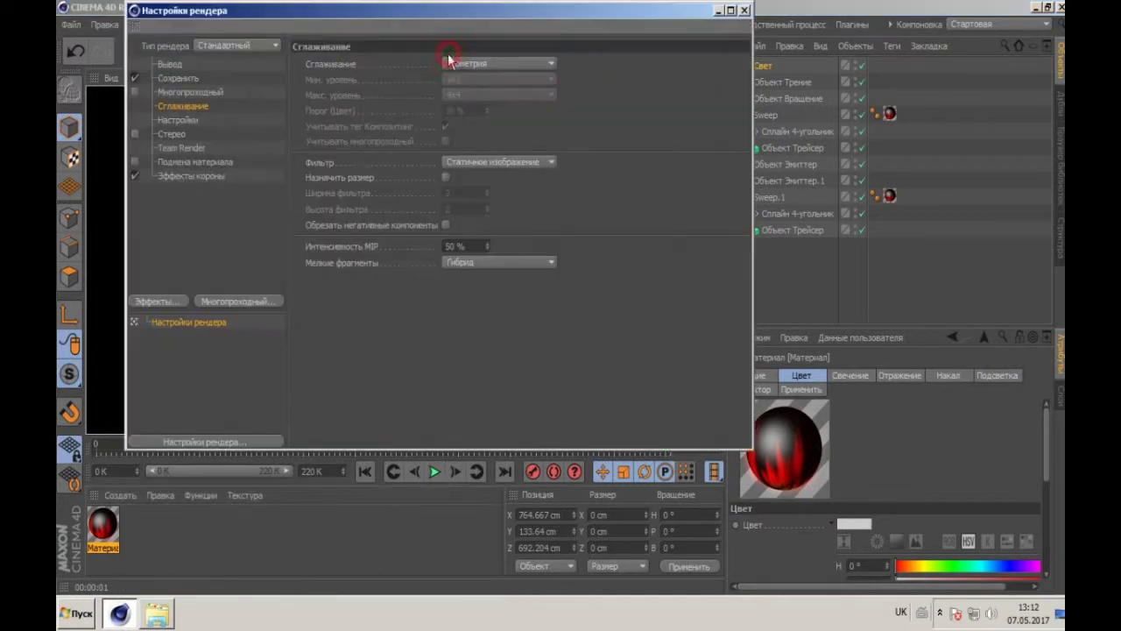
{"action": "left_click", "coordinate": [174, 65]}
{"action": "left_click", "coordinate": [469, 230]}
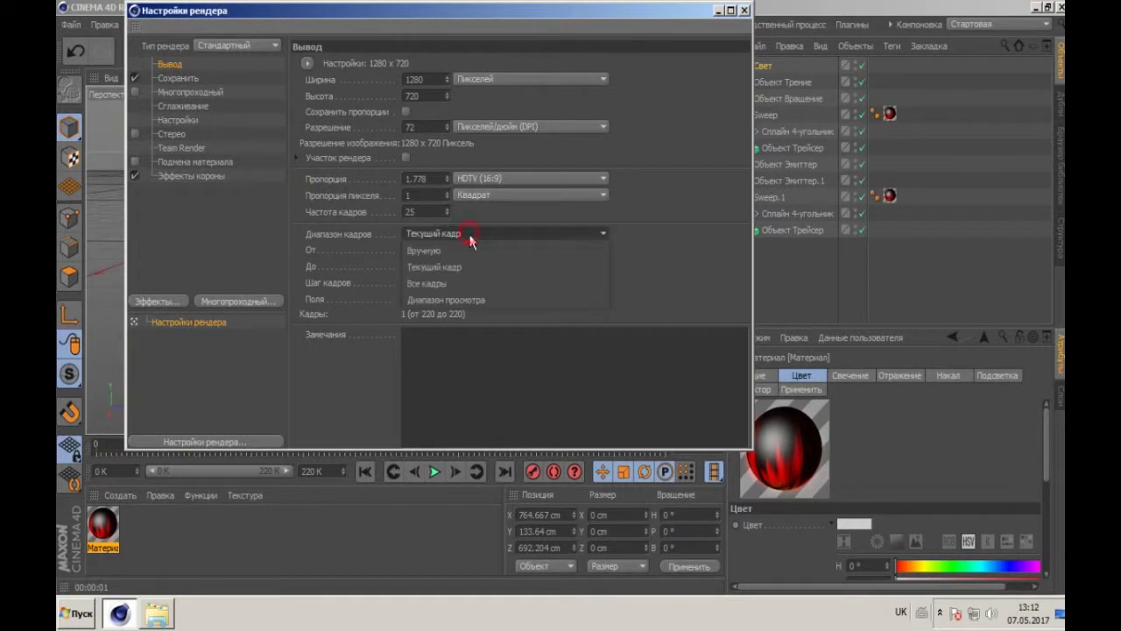
{"action": "left_click", "coordinate": [436, 278]}
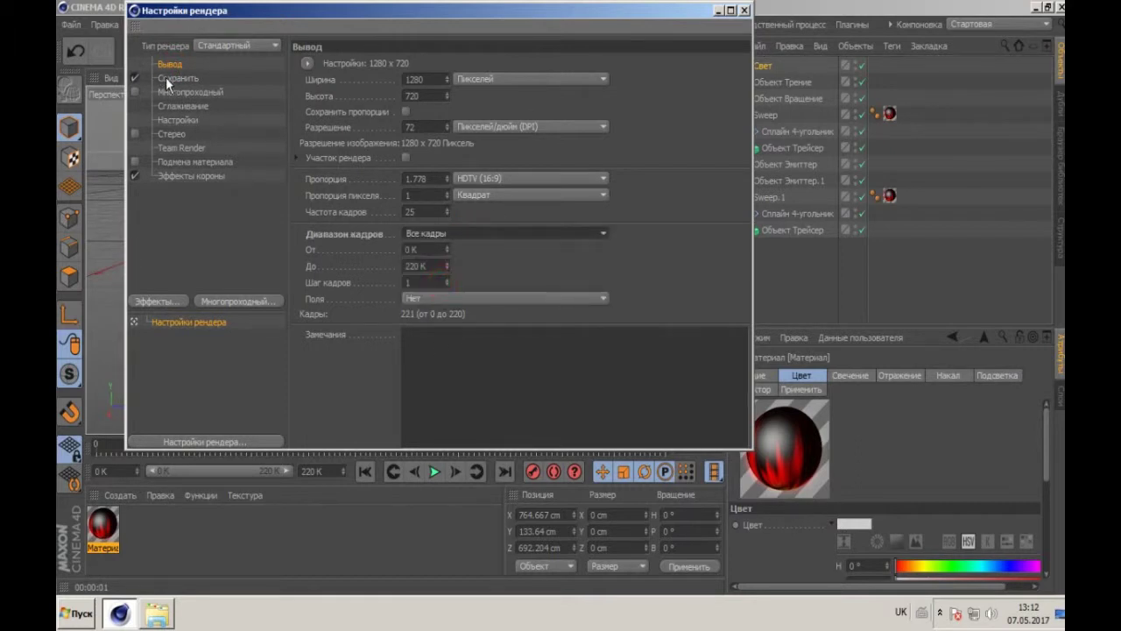
Step: Configure the saved render as PNG at 16 bits per channel with alpha channel and straight alpha enabled and sound excluded
{"action": "left_click", "coordinate": [168, 79]}
{"action": "left_click", "coordinate": [513, 112]}
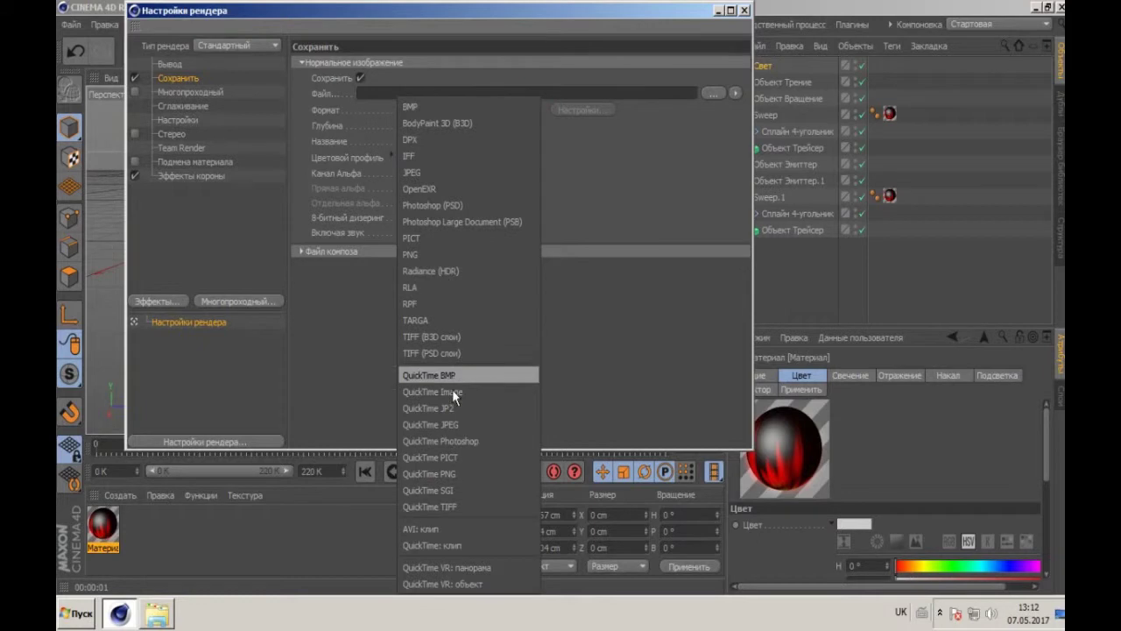
{"action": "left_click", "coordinate": [428, 253]}
{"action": "left_click", "coordinate": [417, 131]}
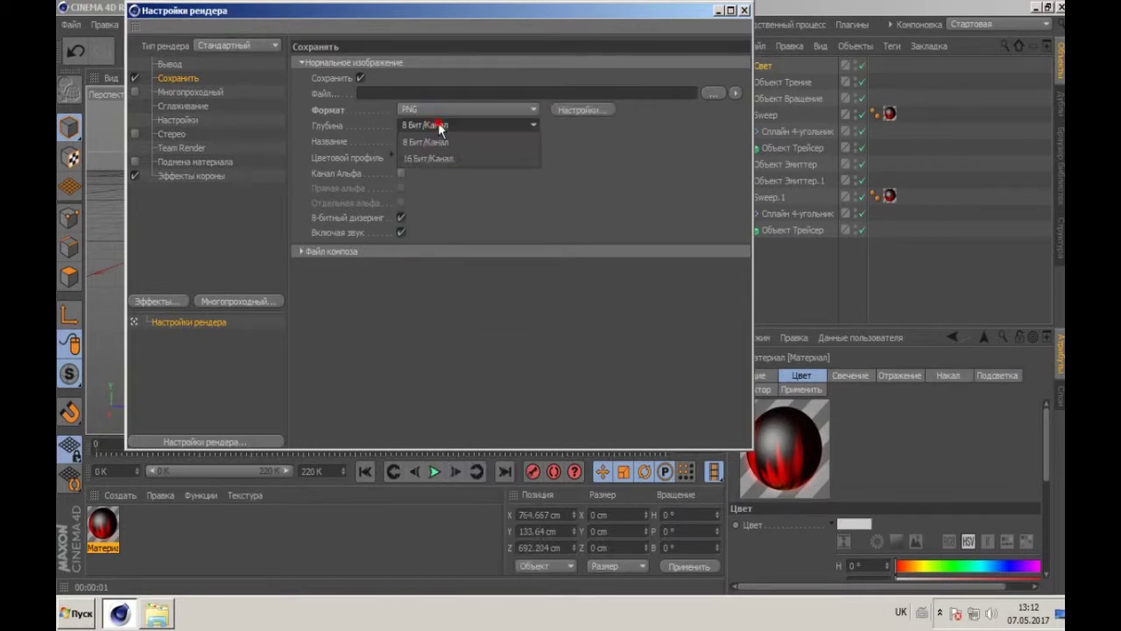
{"action": "left_click", "coordinate": [436, 158]}
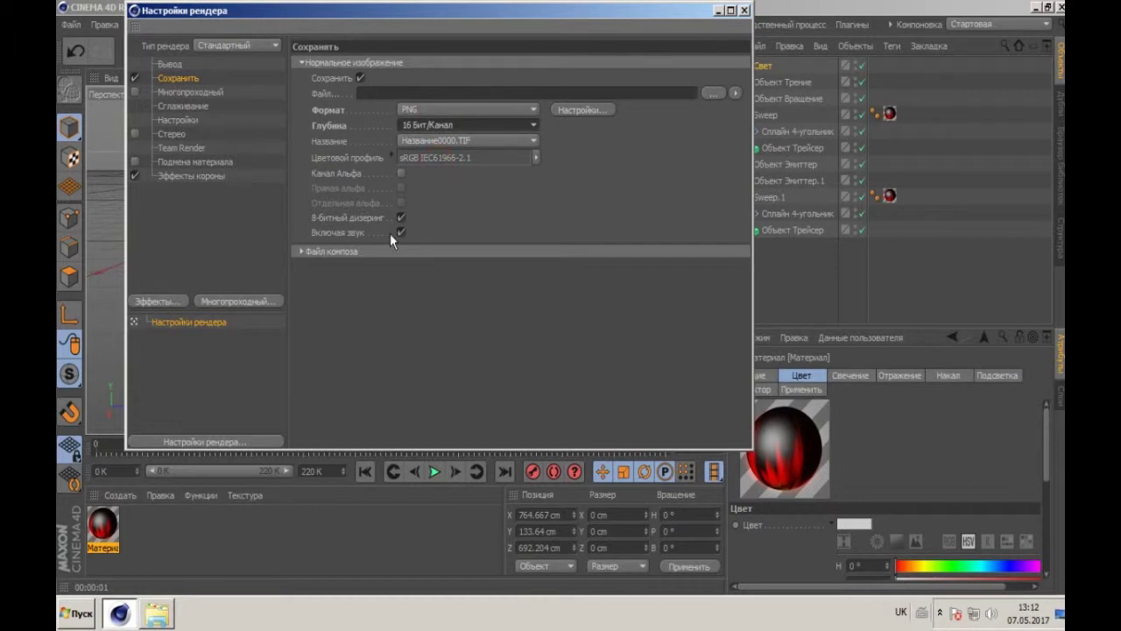
{"action": "left_click", "coordinate": [400, 175]}
{"action": "left_click", "coordinate": [400, 188]}
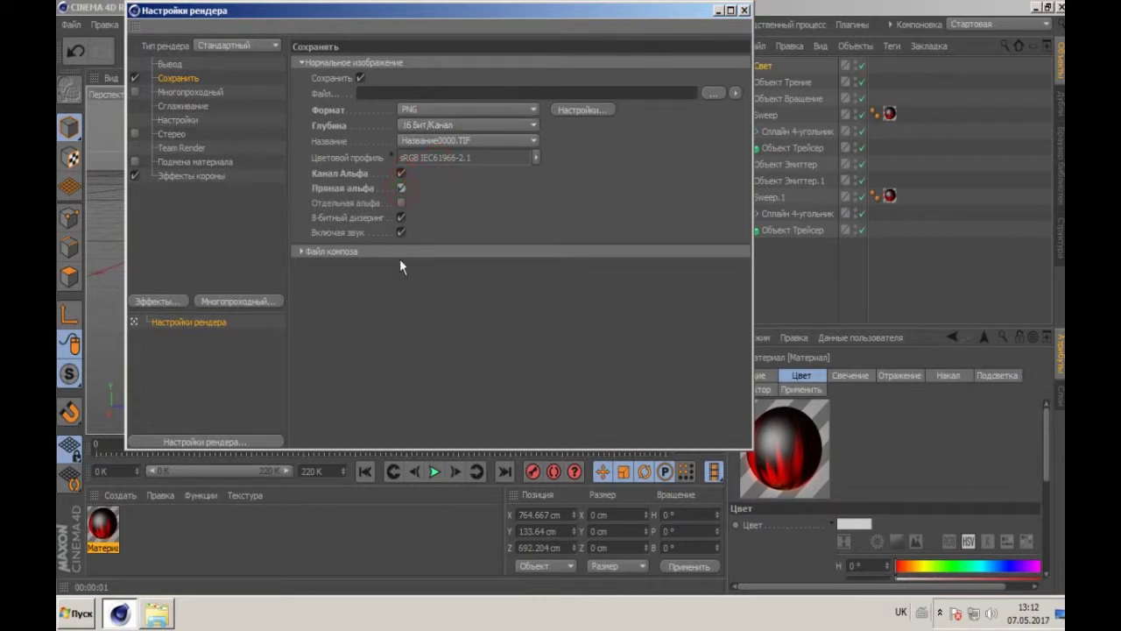
{"action": "left_click", "coordinate": [402, 233]}
Step: Look through the existing frames in the интро folder as a save location, cancel the file choice and close the render settings
{"action": "left_click", "coordinate": [713, 93]}
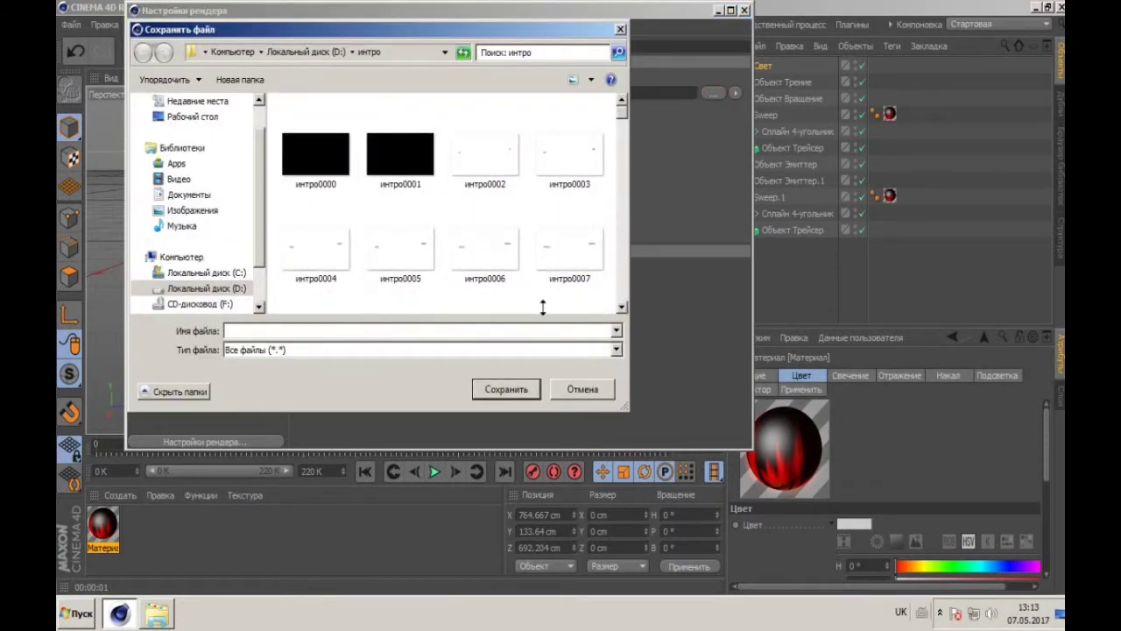
{"action": "left_click_drag", "start_coordinate": [622, 111], "coordinate": [617, 176]}
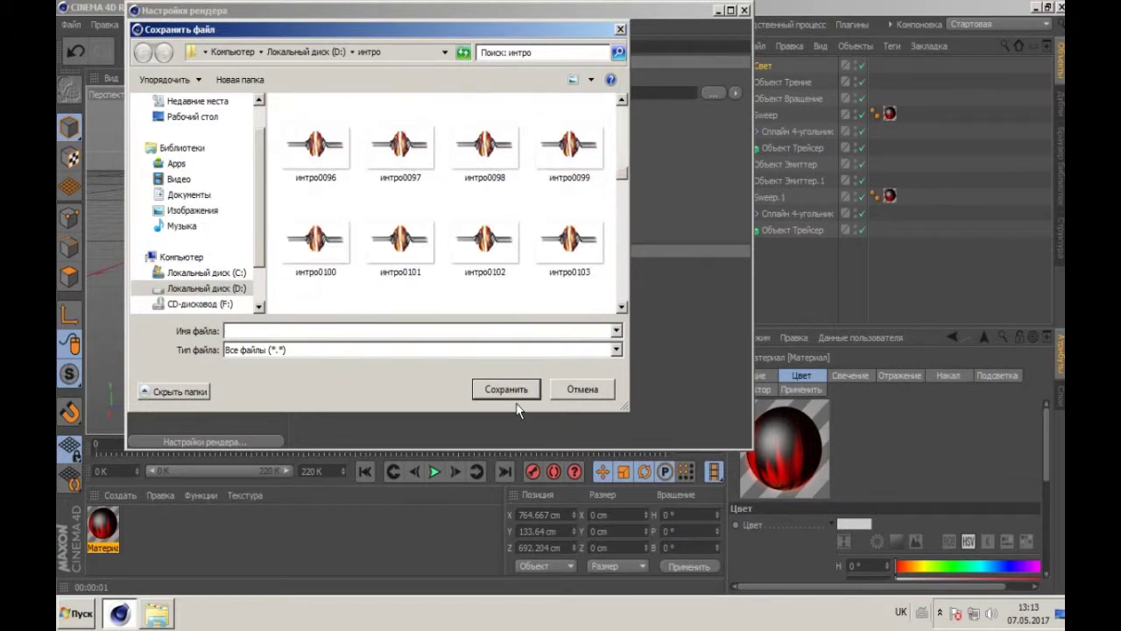
{"action": "left_click", "coordinate": [583, 389]}
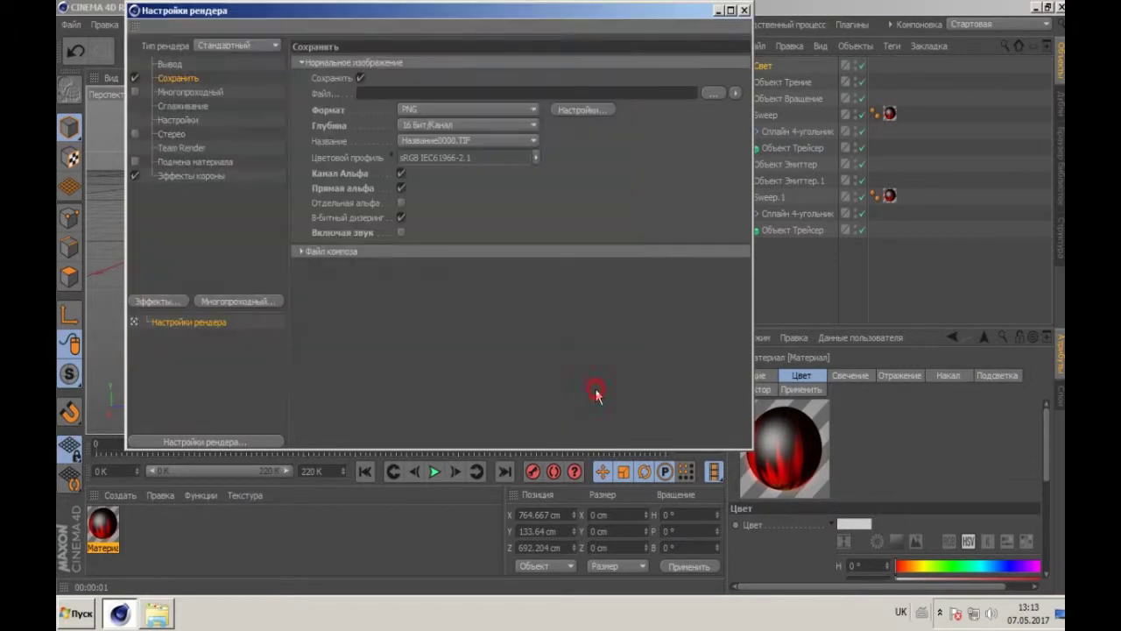
{"action": "left_click", "coordinate": [743, 10]}
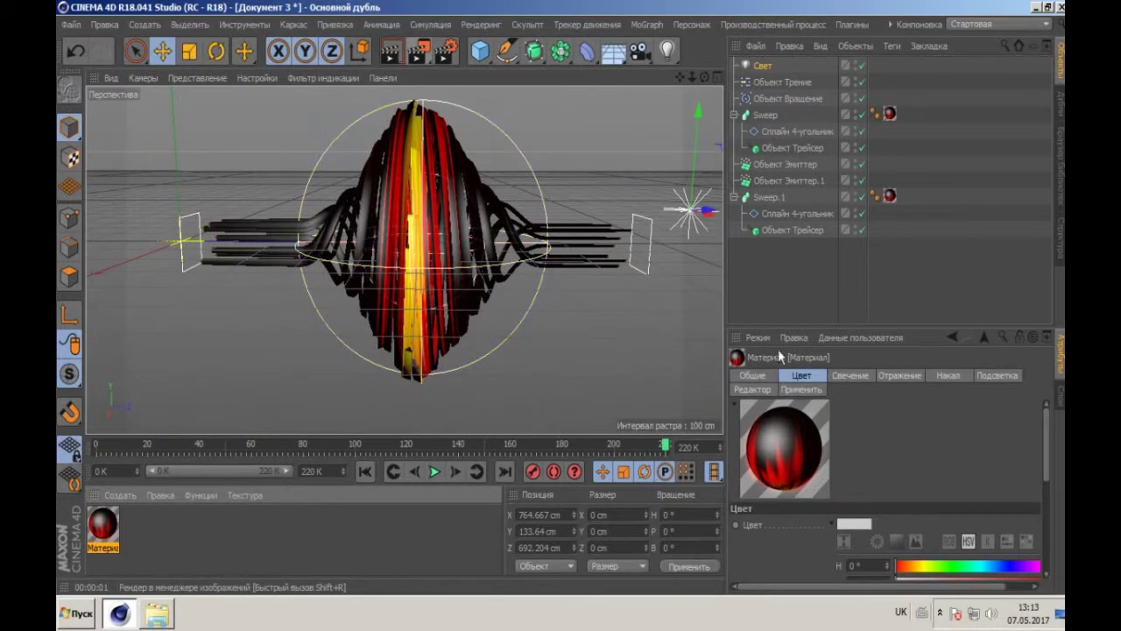